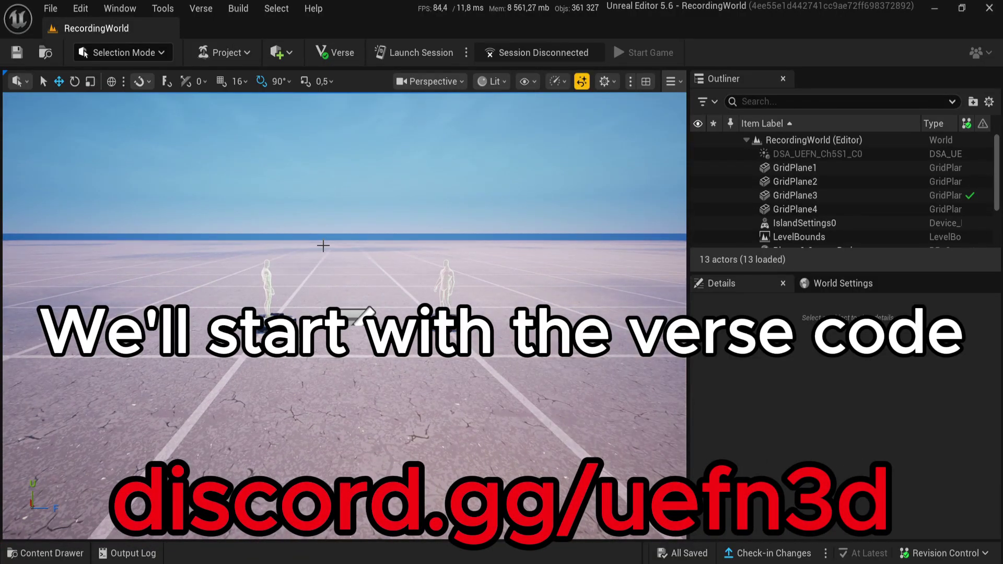
# Create an empty Verse device file, custom_weapon_manager.verse, in the Content folder from Verse Explorer.
pyautogui.click(202, 10)
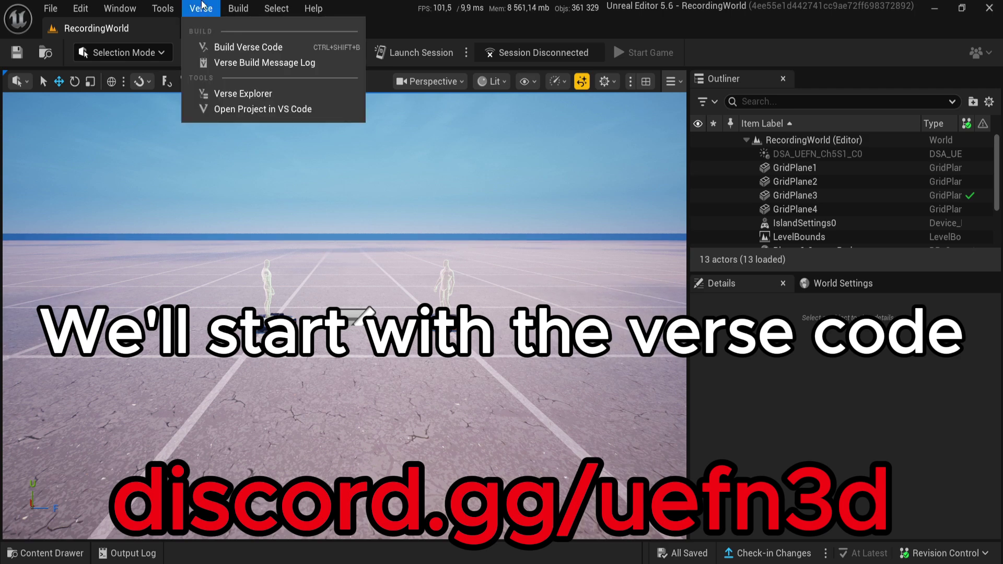
pyautogui.click(224, 96)
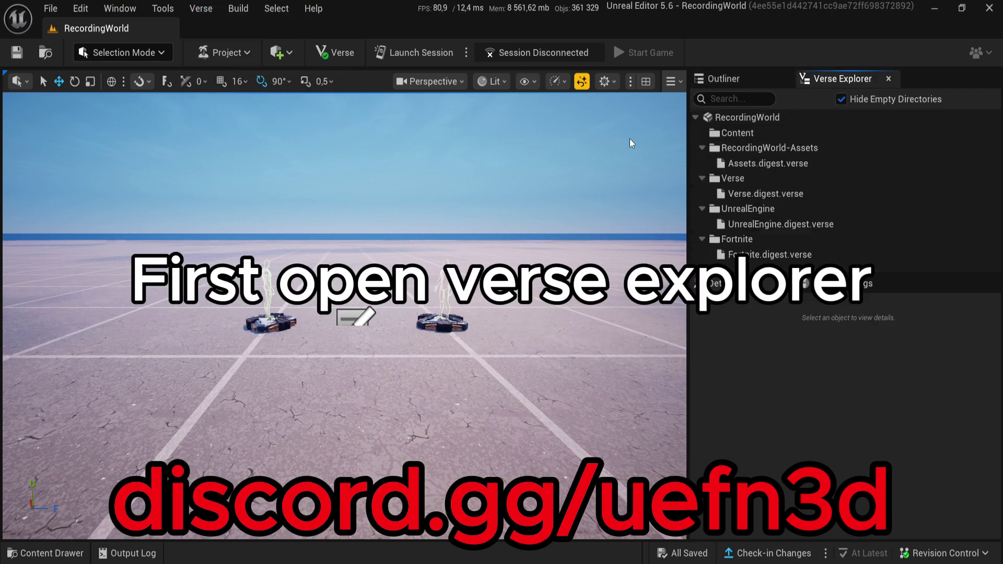
pyautogui.rightClick(754, 142)
pyautogui.click(794, 173)
pyautogui.doubleClick(568, 501)
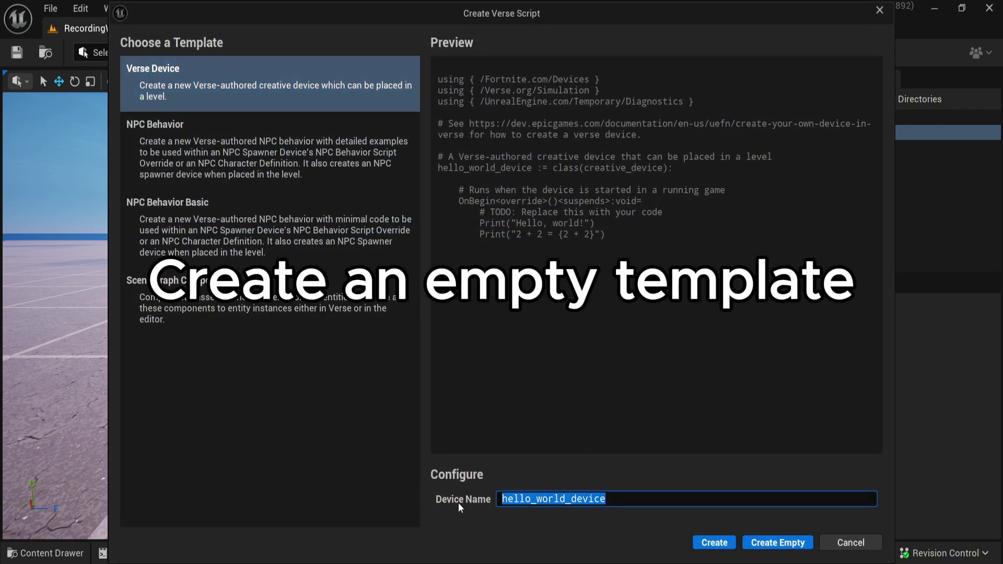
pyautogui.write('custom_weapon_manager')
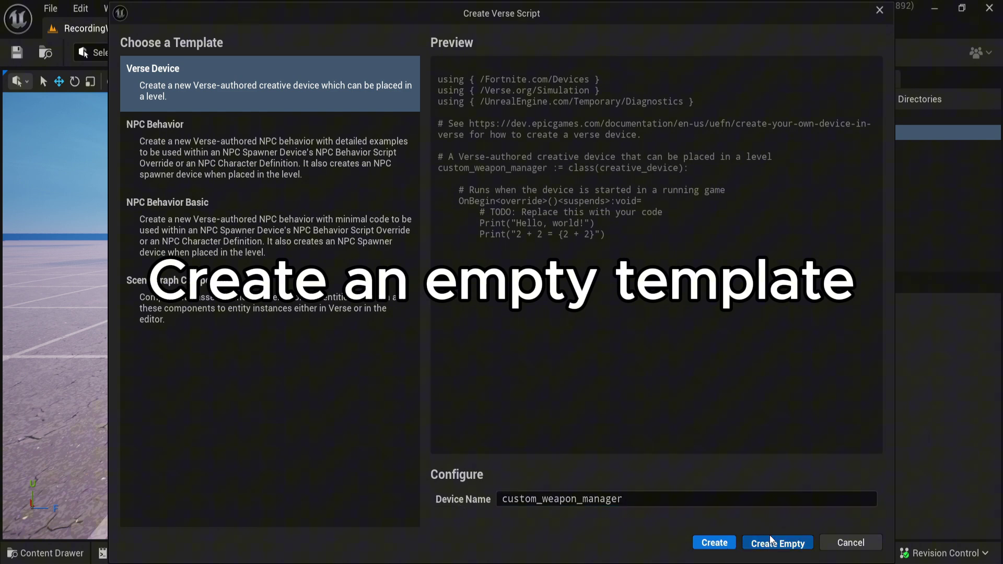
pyautogui.click(770, 540)
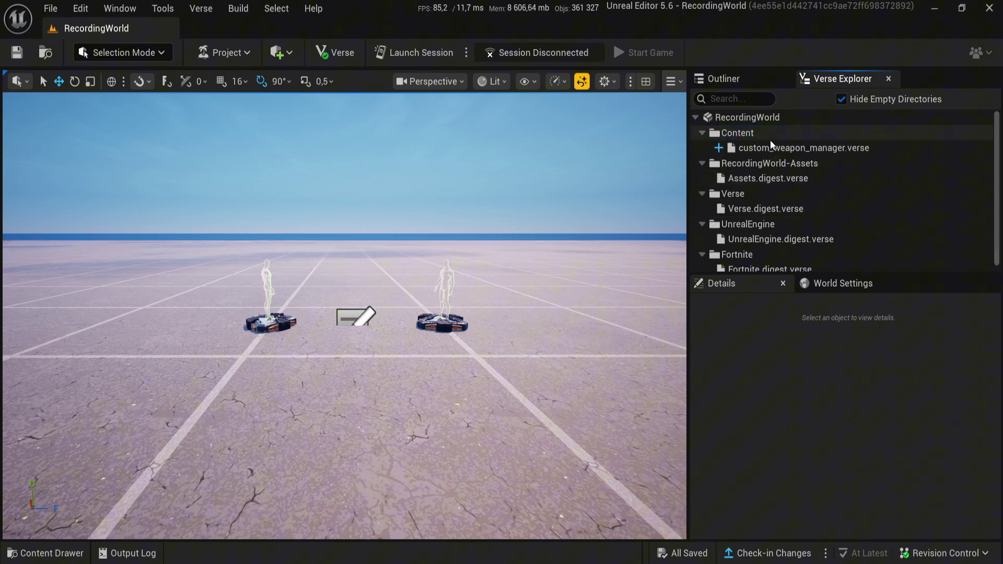
pyautogui.rightClick(767, 150)
# Replace the placeholder comment in custom_weapon_manager.verse with the weapon manager code from Notepad.
pyautogui.click(818, 228)
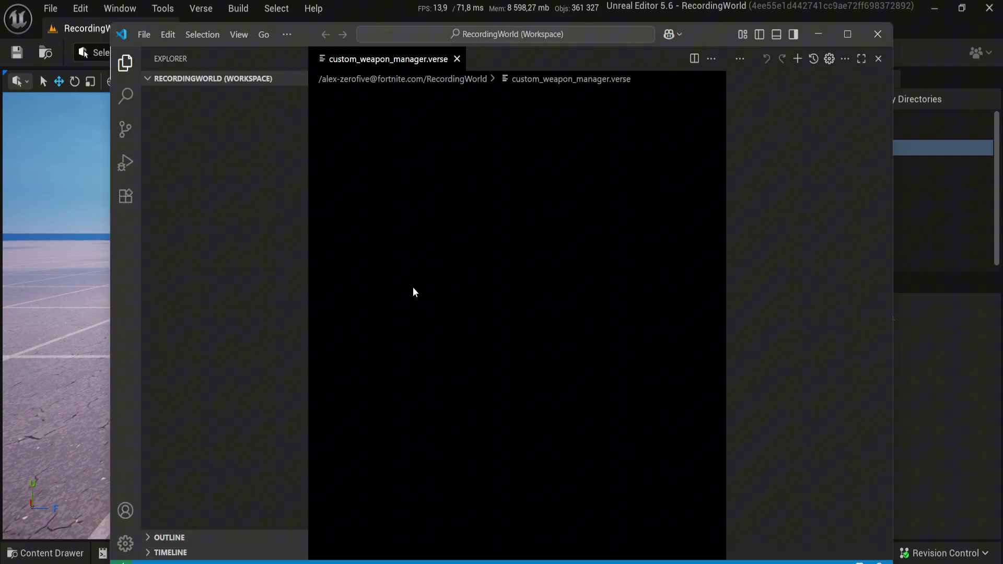
pyautogui.hotkey('ctrl', 'a')
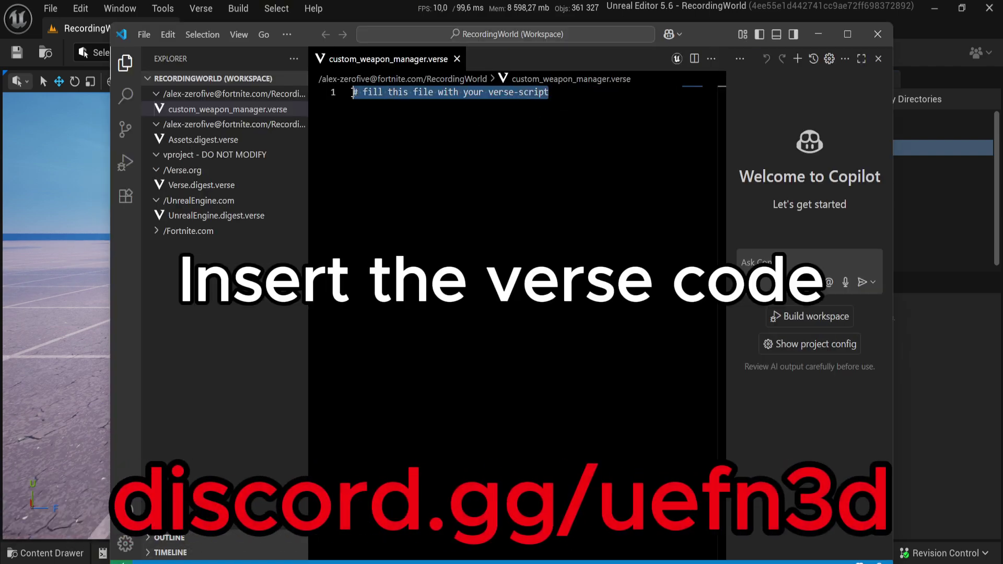
pyautogui.press('BackSpace')
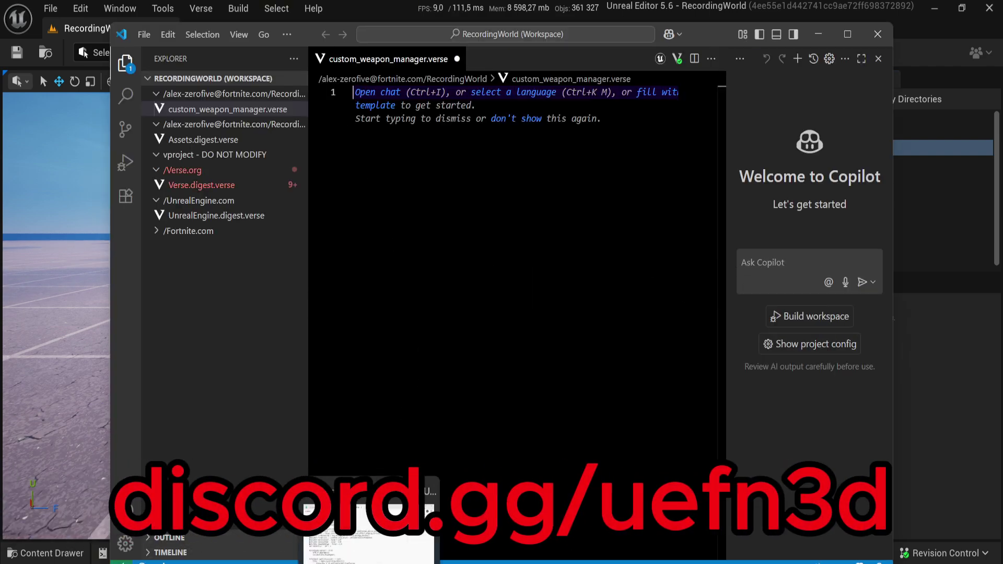
pyautogui.click(369, 510)
pyautogui.hotkey('ctrl', 'a')
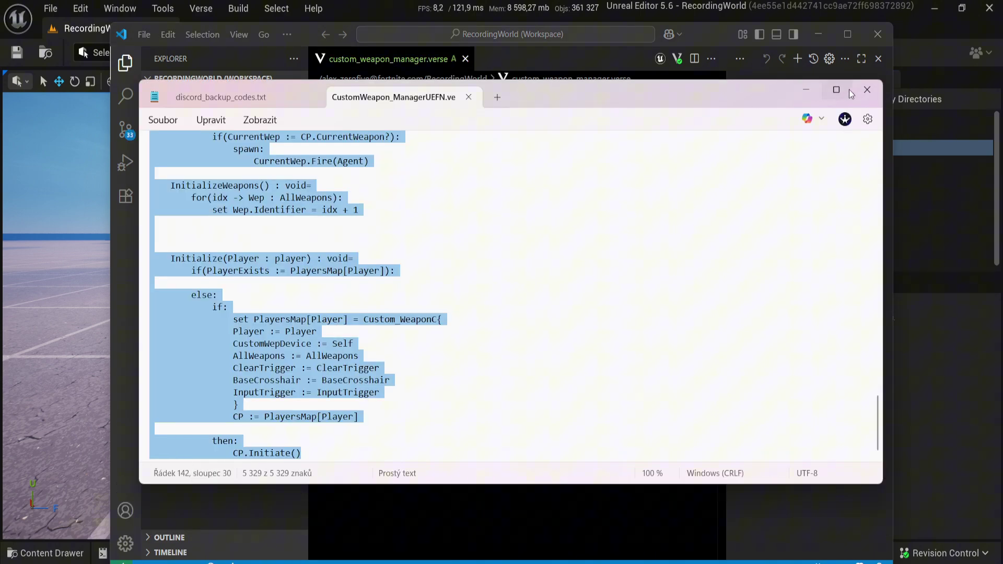
pyautogui.click(806, 90)
pyautogui.hotkey('ctrl', 'v')
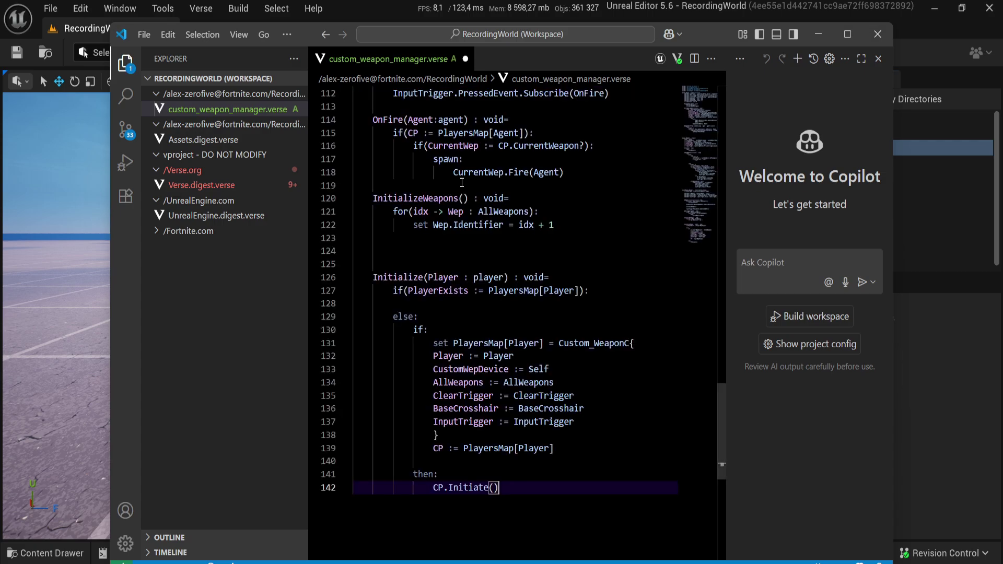
pyautogui.scroll(4, 462, 188)
pyautogui.scroll(4, 470, 224)
pyautogui.scroll(4, 479, 259)
pyautogui.scroll(4, 489, 296)
pyautogui.scroll(2, 488, 296)
pyautogui.scroll(10, 490, 298)
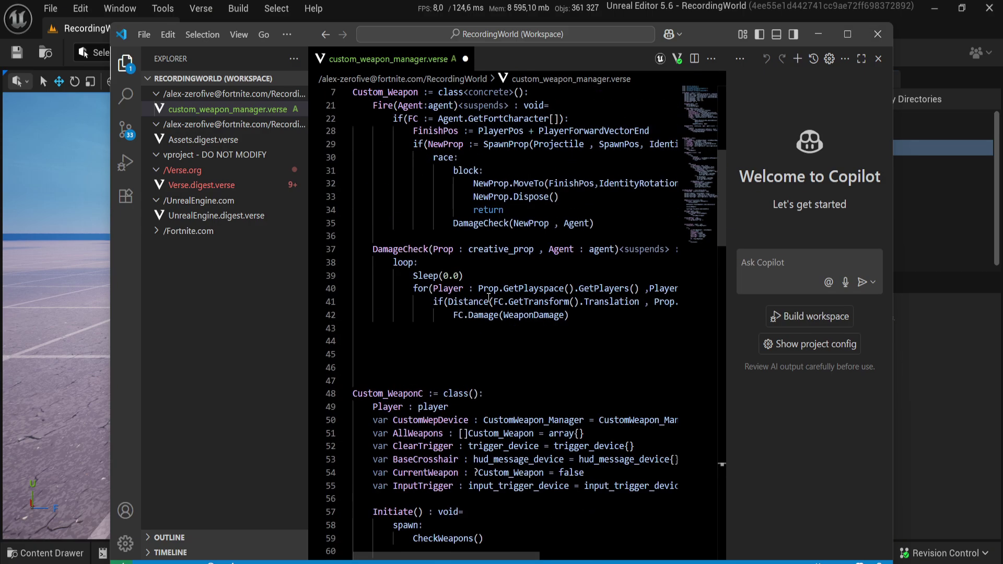
pyautogui.scroll(6, 489, 298)
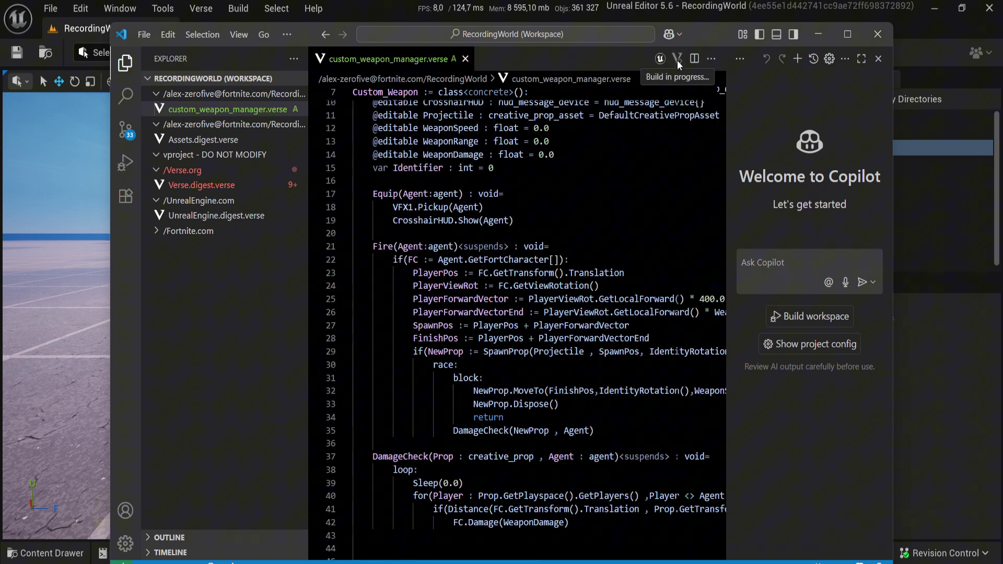
# Close Visual Studio Code and build the Verse code in UEFN.
pyautogui.click(877, 36)
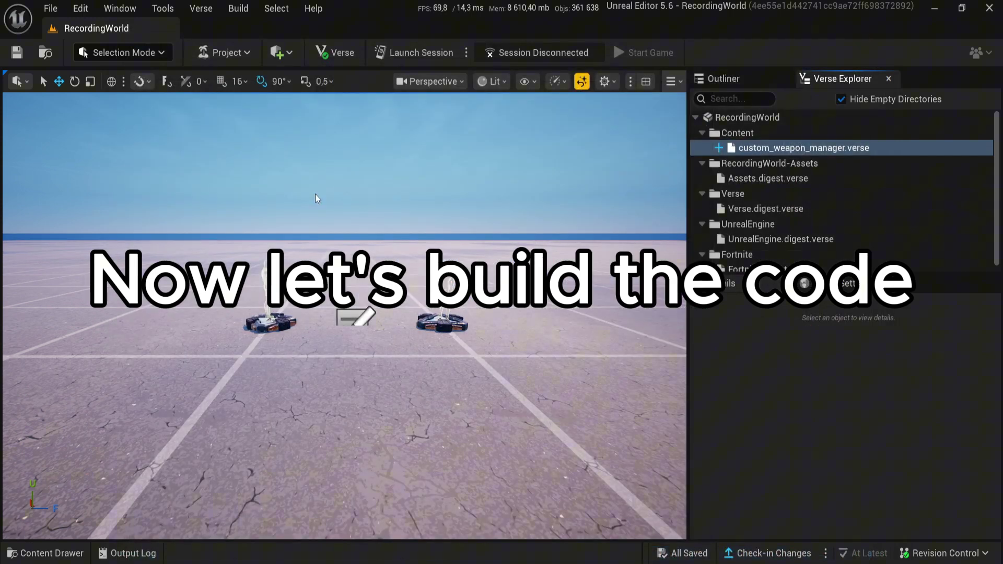
pyautogui.click(700, 83)
pyautogui.click(199, 10)
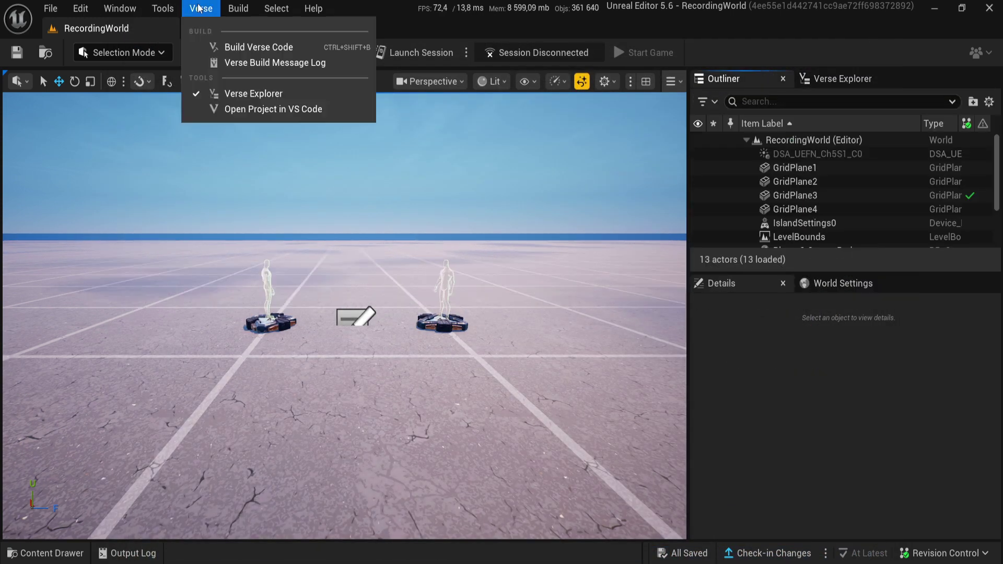
pyautogui.click(209, 45)
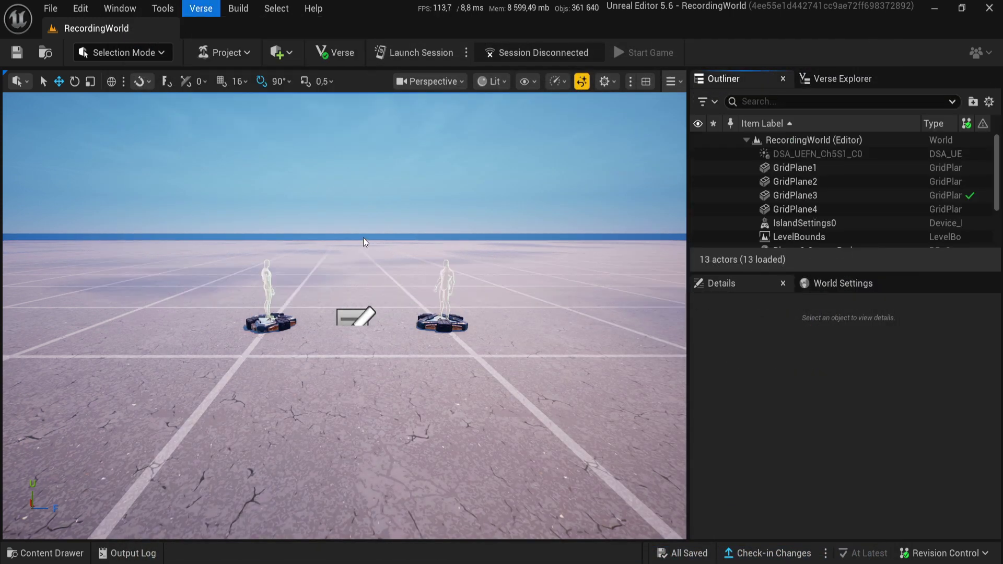
# Drag the CustomWeapon_Manager Verse class from the Content Drawer into the level.
pyautogui.moveTo(359, 239); pyautogui.dragTo(363, 246, button='right')
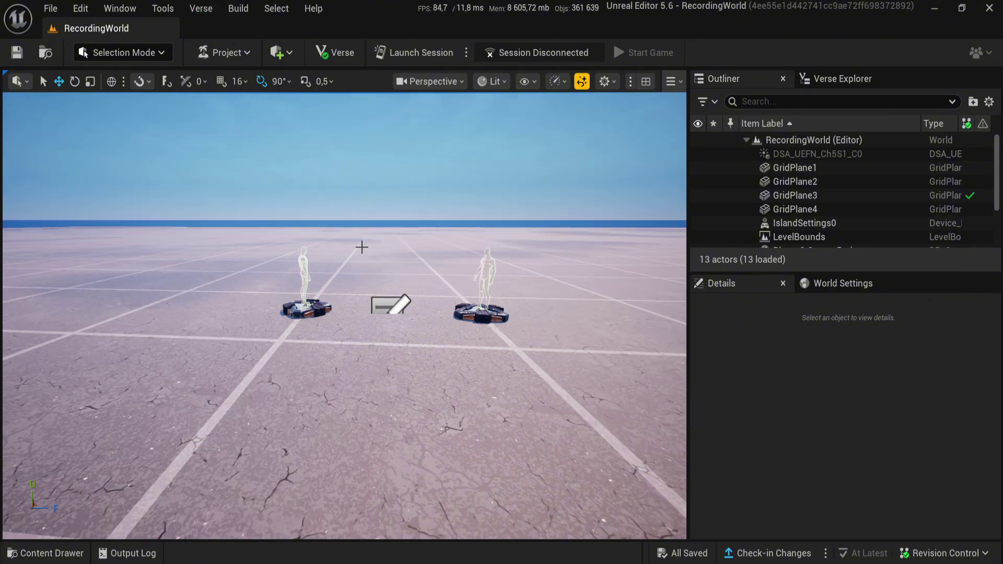
pyautogui.hotkey('ctrl', 'space')
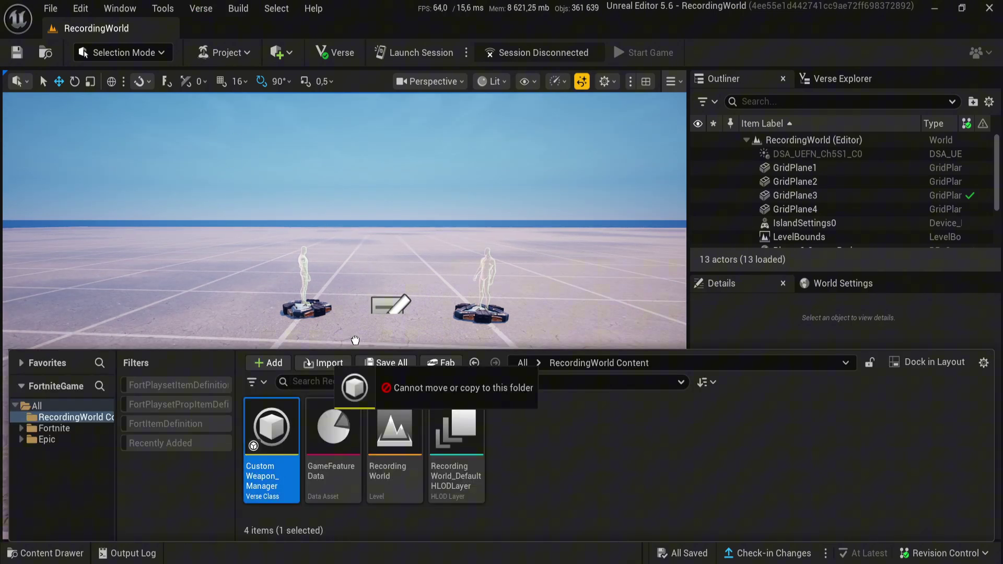
pyautogui.moveTo(354, 340); pyautogui.dragTo(354, 384)
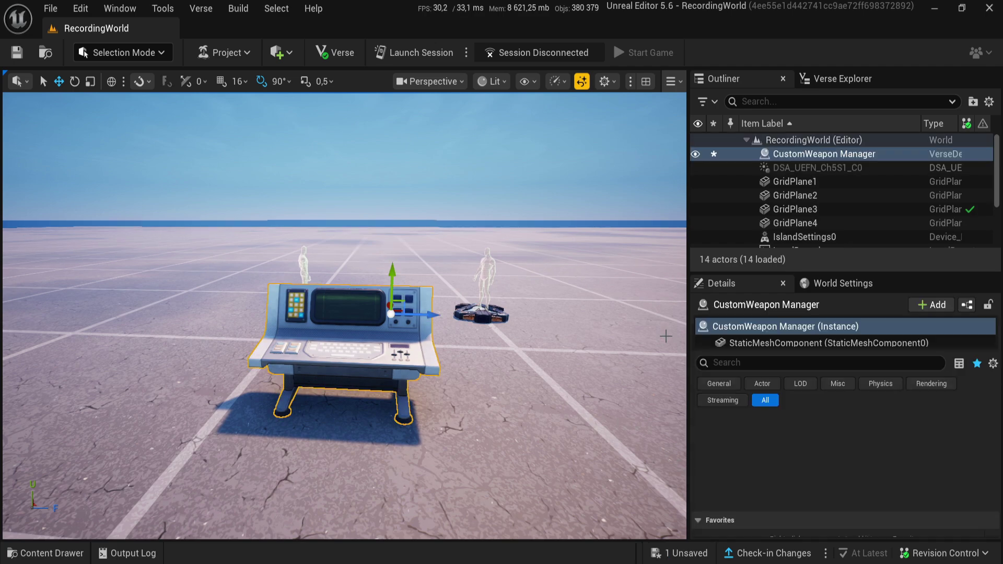
pyautogui.scroll(-3, 786, 478)
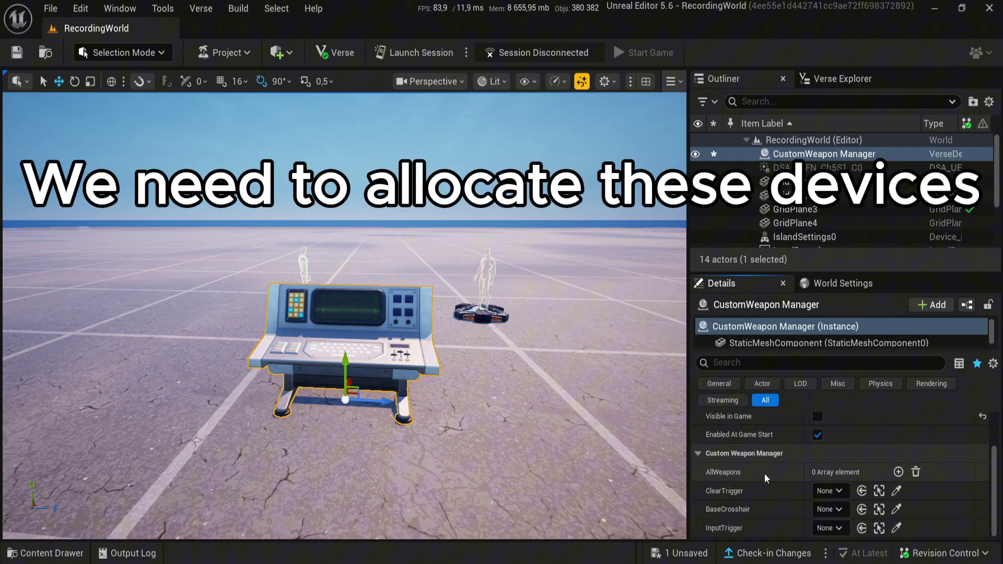
pyautogui.scroll(2, 392, 456)
pyautogui.hotkey('ctrl', 'space')
# Place a Trigger device and uncheck Triggered by Player, Vehicles and Sequencers.
pyautogui.click(75, 429)
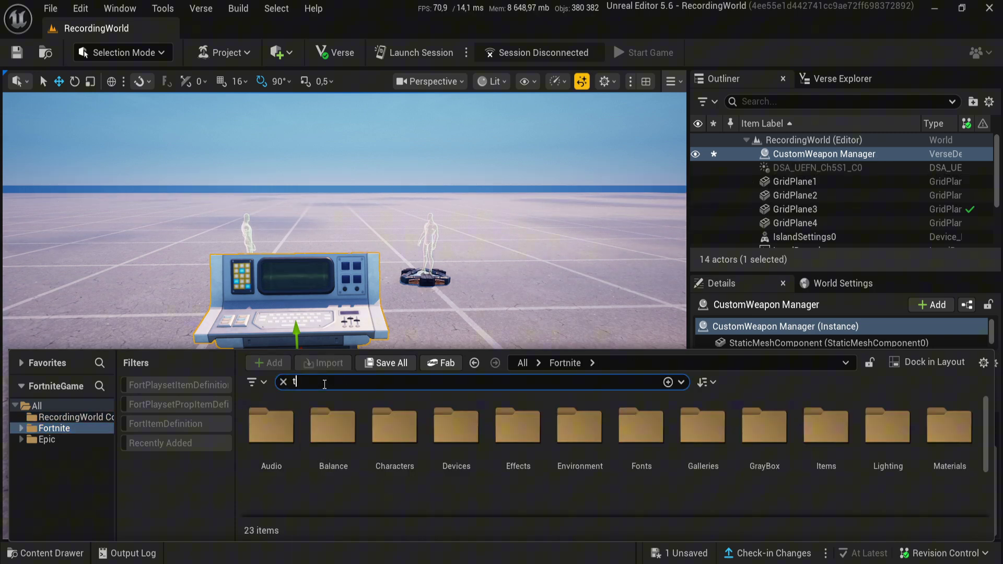
pyautogui.write('rigger')
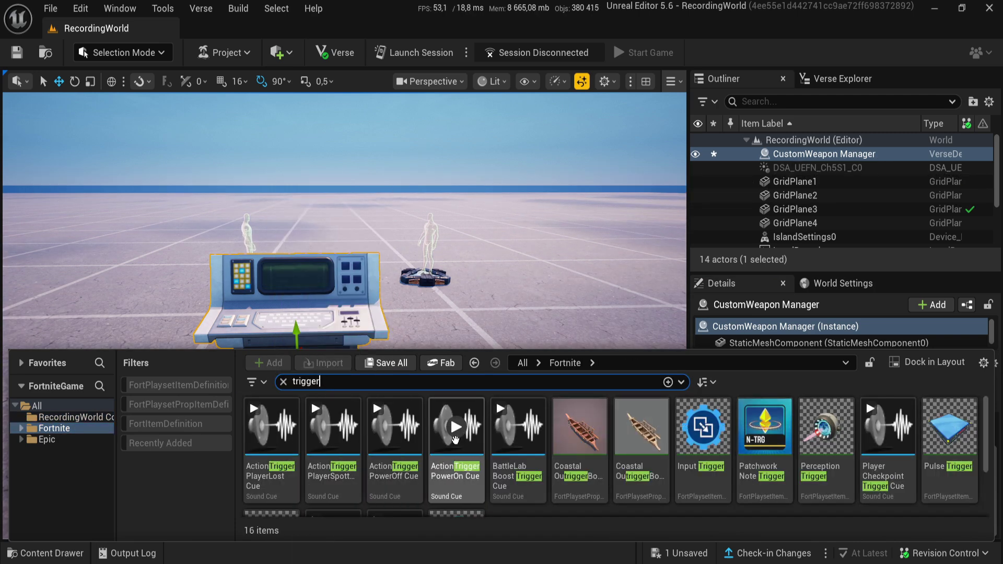
pyautogui.moveTo(271, 453); pyautogui.dragTo(447, 425)
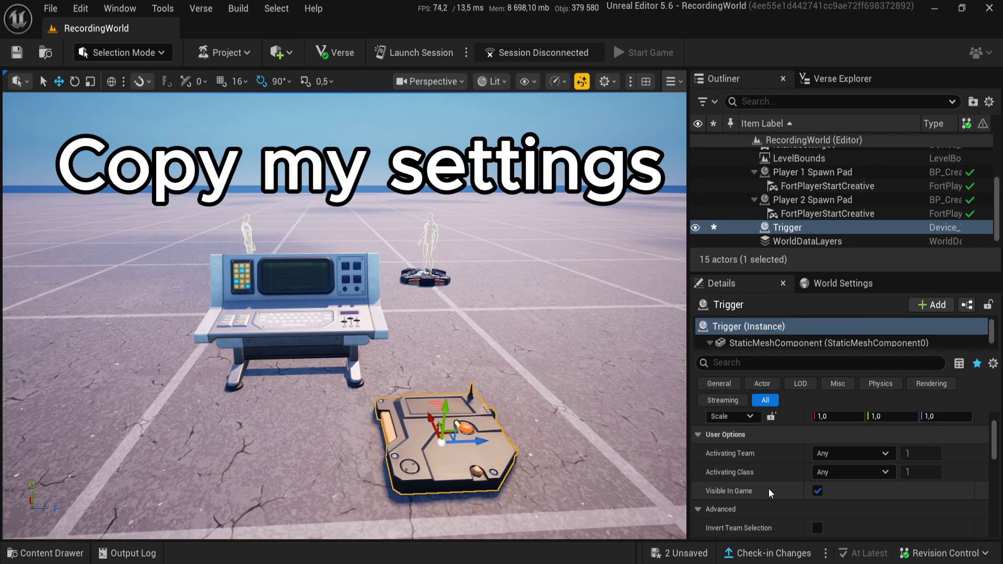
pyautogui.scroll(-3, 769, 489)
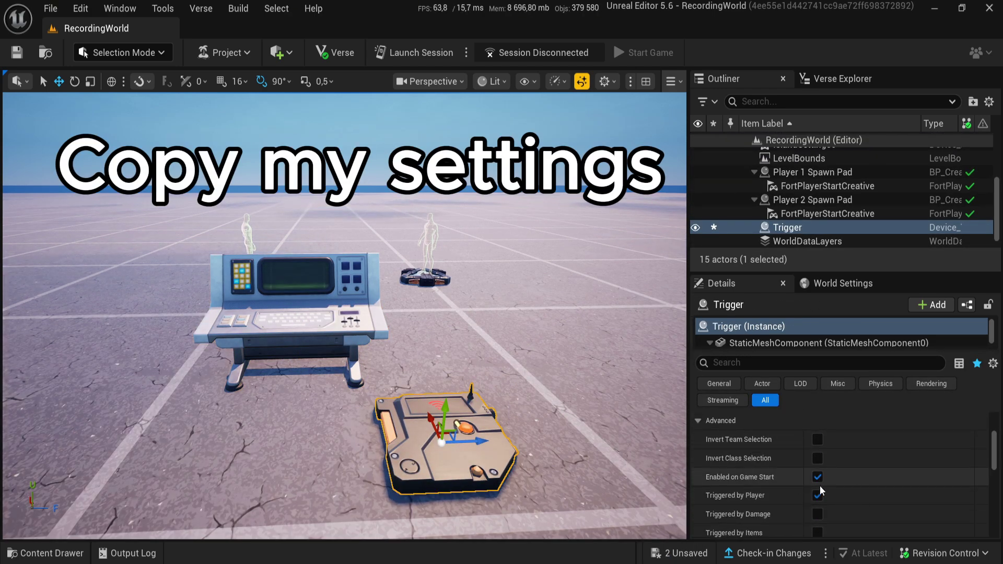
pyautogui.click(819, 495)
pyautogui.scroll(-1, 791, 482)
pyautogui.scroll(3, 792, 481)
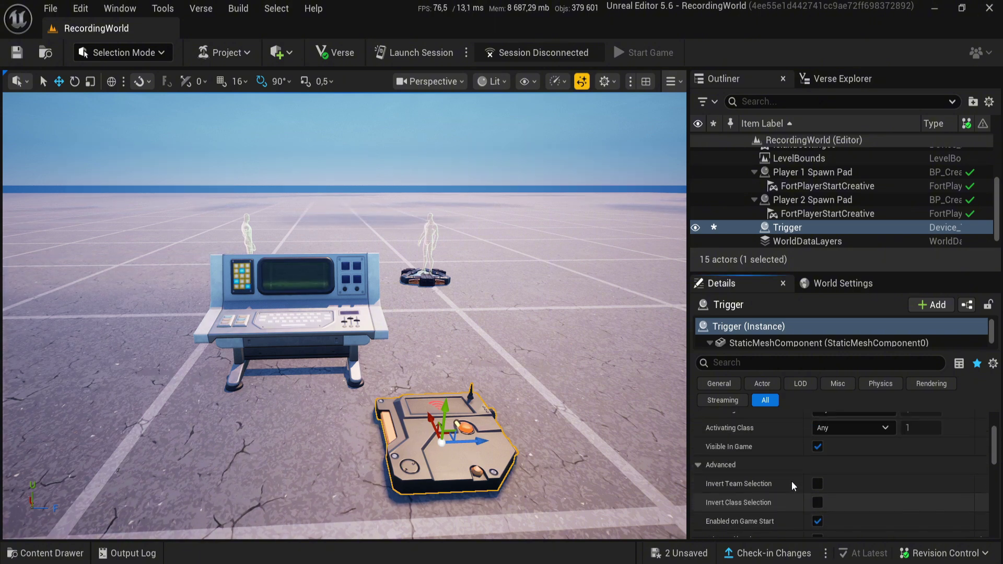
pyautogui.scroll(-2, 785, 476)
pyautogui.scroll(-2, 792, 475)
pyautogui.click(817, 463)
pyautogui.click(818, 499)
pyautogui.scroll(-1, 796, 501)
pyautogui.scroll(-2, 795, 490)
pyautogui.scroll(-1, 803, 486)
pyautogui.scroll(-2, 811, 478)
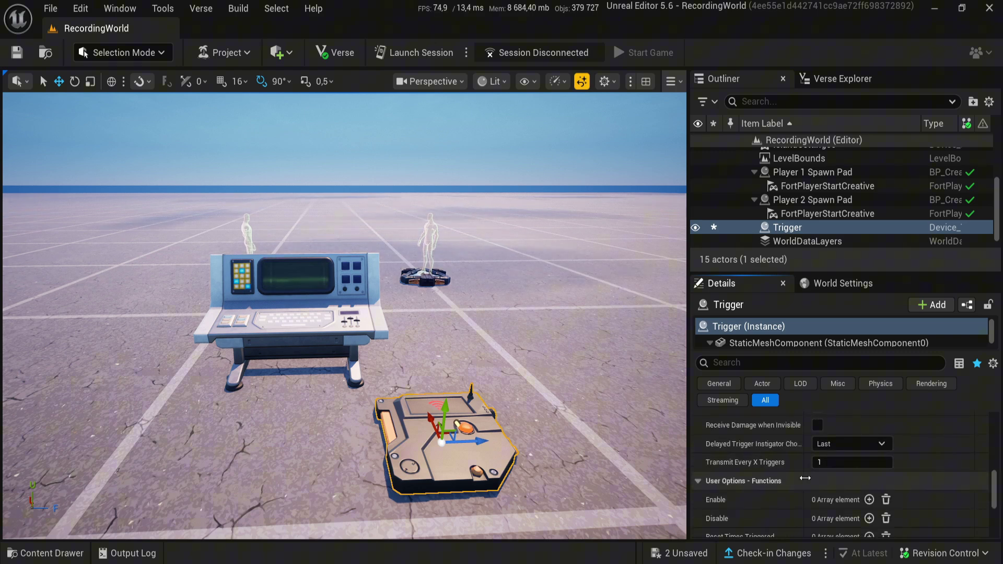
pyautogui.scroll(-2, 811, 479)
pyautogui.scroll(-2, 811, 478)
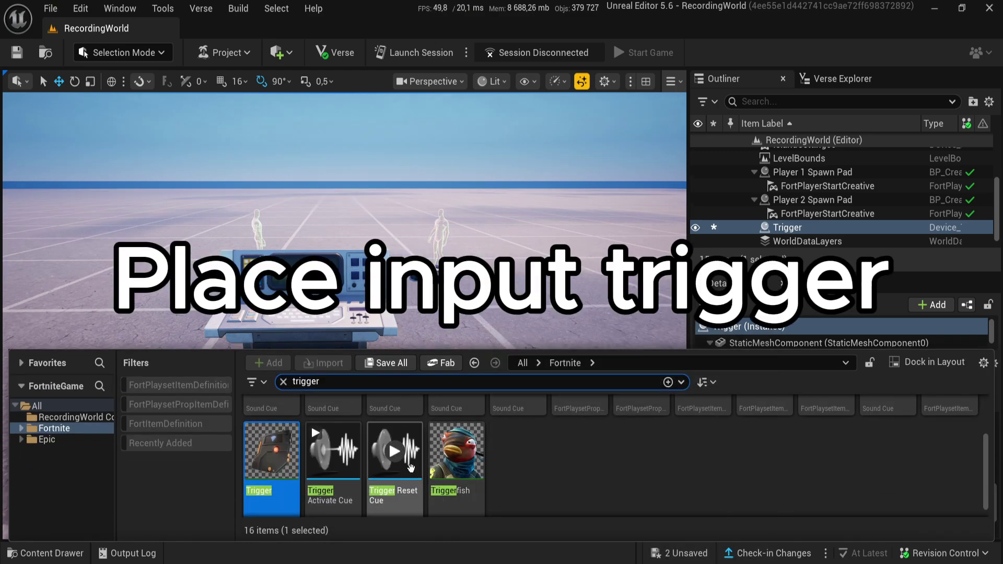
# Place an Input Trigger device with its Creative Input set to Custom 1 (Fire).
pyautogui.moveTo(682, 445)
pyautogui.mouseDown()
pyautogui.moveTo(440, 340)
pyautogui.moveTo(405, 361)
pyautogui.mouseUp()
pyautogui.scroll(3, 819, 473)
pyautogui.scroll(3, 818, 473)
pyautogui.scroll(-2, 825, 473)
pyautogui.scroll(-3, 771, 461)
pyautogui.click(847, 480)
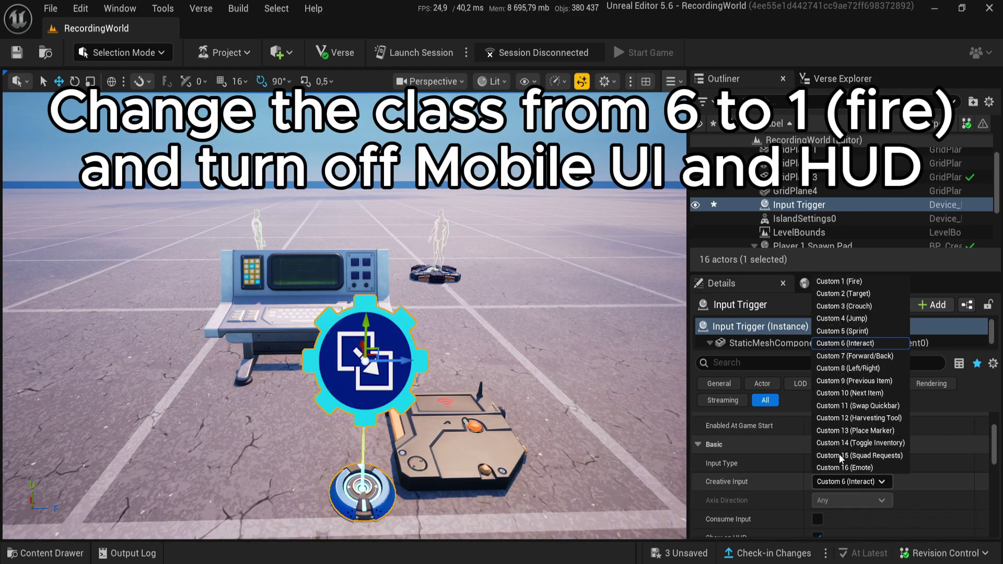
pyautogui.click(840, 283)
pyautogui.scroll(-1, 799, 473)
pyautogui.scroll(-1, 799, 473)
pyautogui.scroll(-2, 810, 471)
pyautogui.scroll(-2, 817, 479)
pyautogui.scroll(-3, 798, 464)
pyautogui.scroll(-2, 801, 462)
pyautogui.scroll(-2, 702, 463)
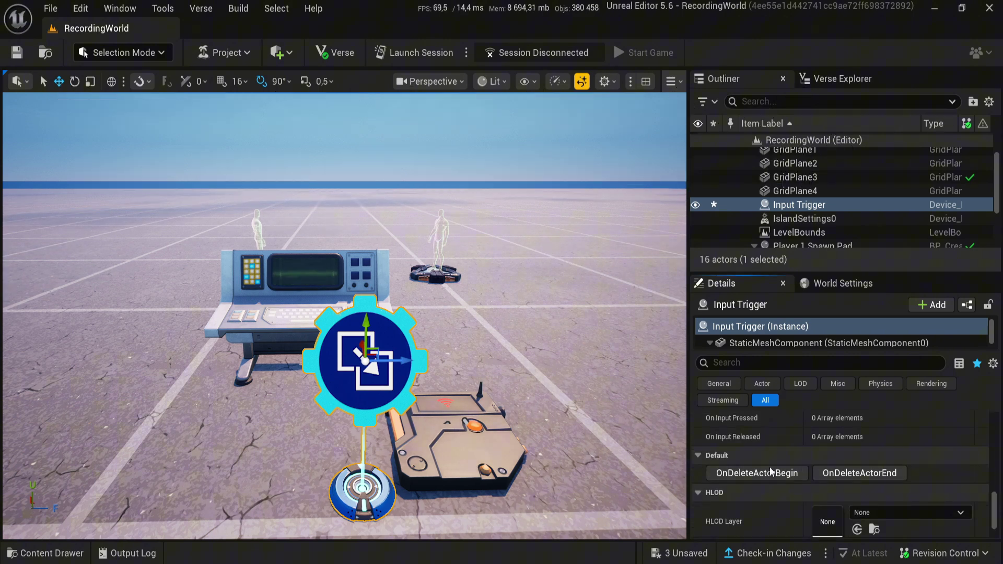
# Link Input Trigger to InputTrigger and Trigger to ClearTrigger, then add and expand AllWeapons entry [0].
pyautogui.click(287, 320)
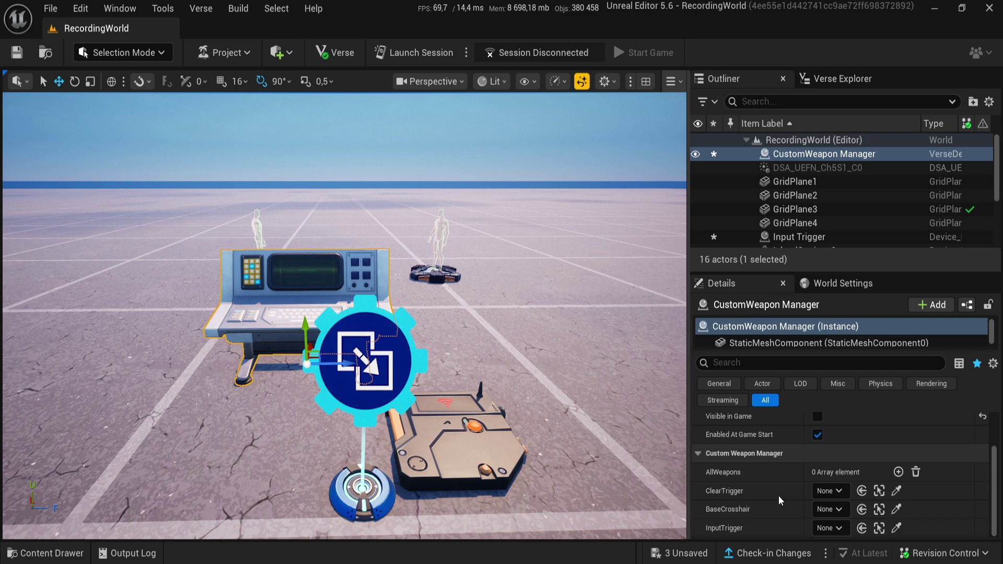
pyautogui.click(896, 528)
pyautogui.click(361, 489)
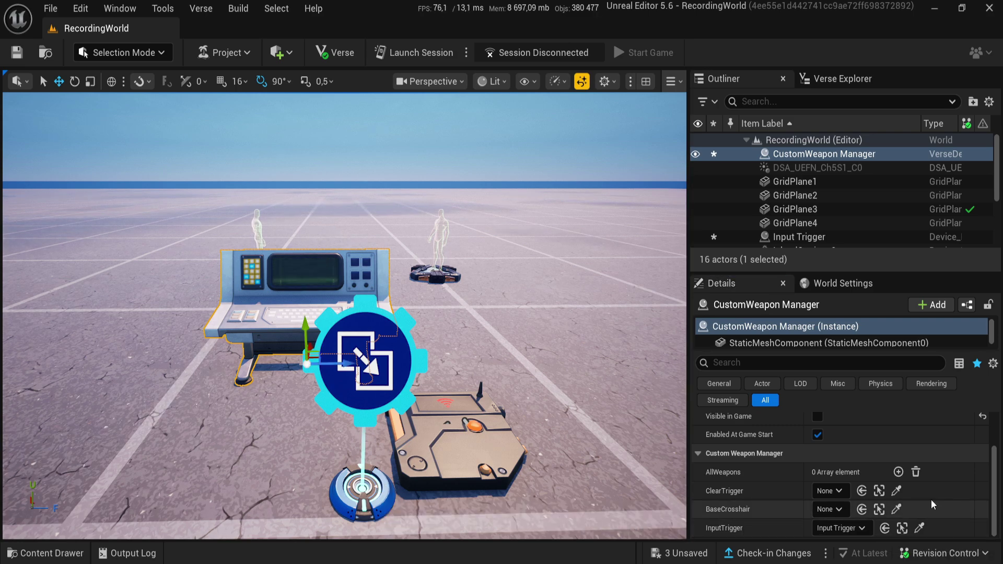
pyautogui.click(895, 491)
pyautogui.click(492, 466)
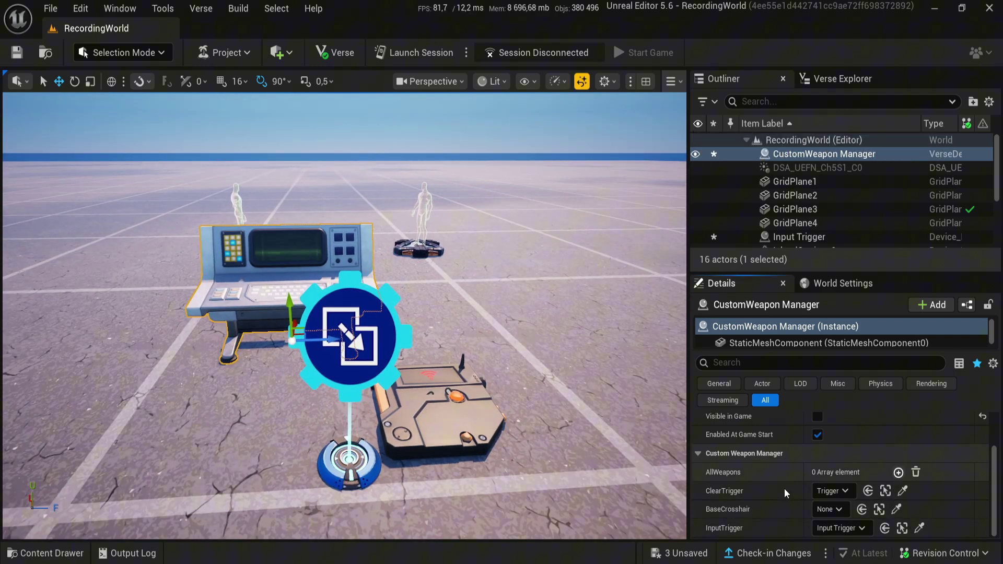
pyautogui.click(898, 472)
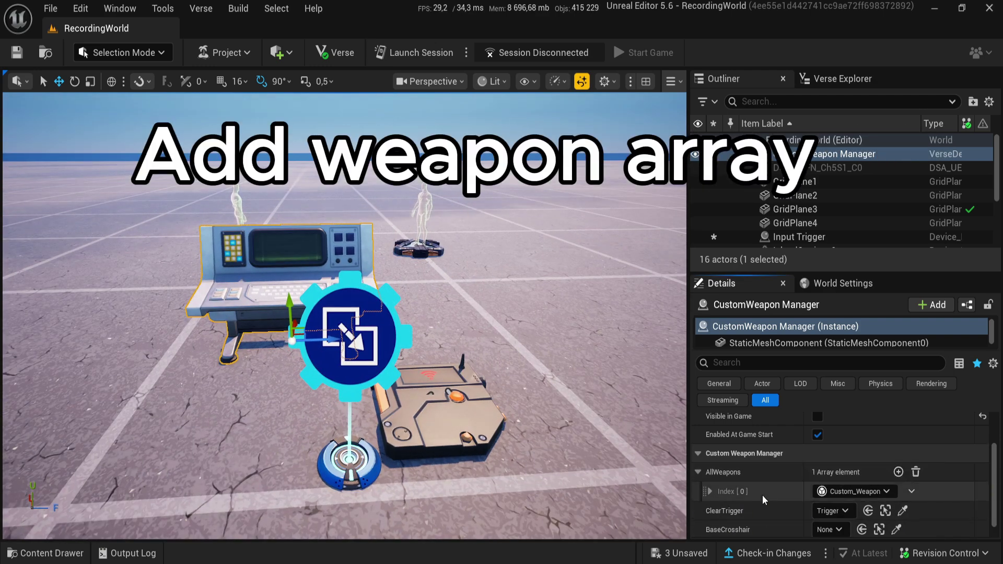
pyautogui.click(708, 492)
pyautogui.scroll(-1, 749, 481)
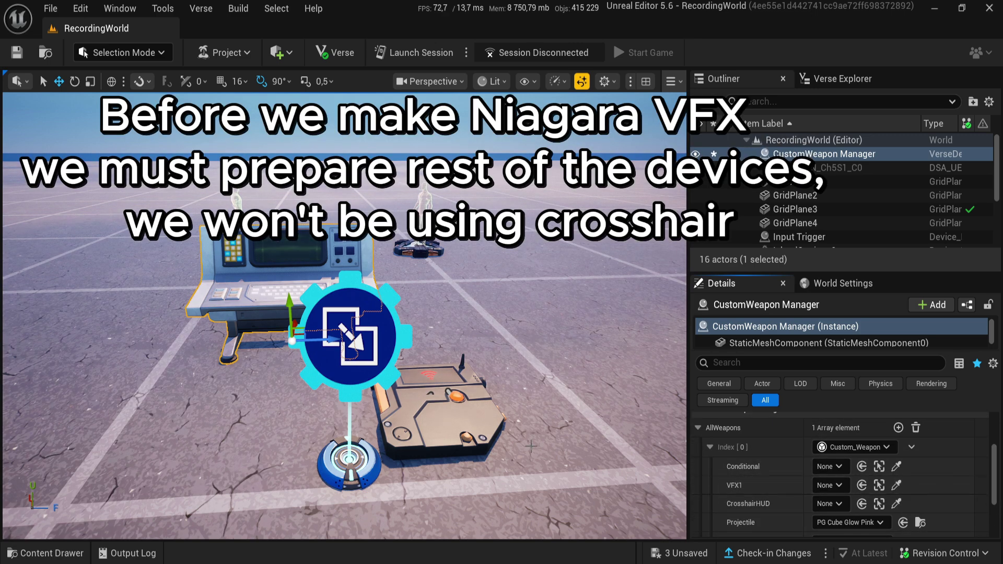
# Place a Conditional Button from the Content Drawer and rotate it -90 degrees.
pyautogui.hotkey('ctrl', 'space')
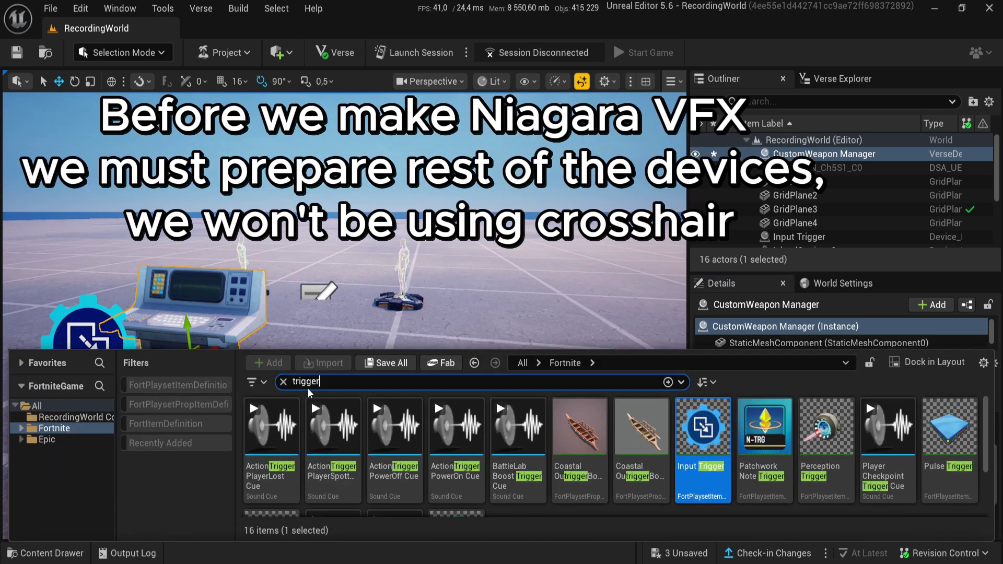
pyautogui.click(283, 381)
pyautogui.write('c')
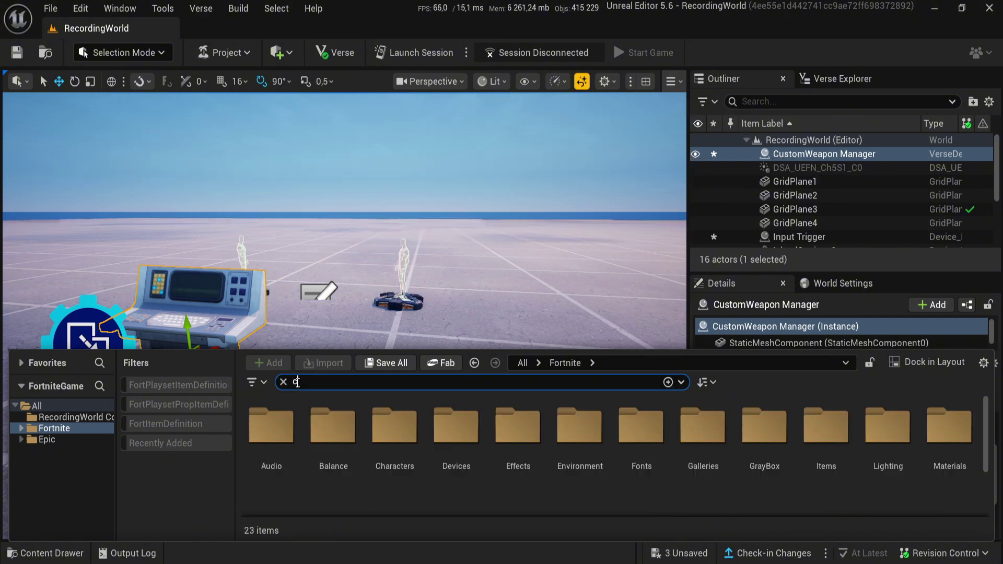
pyautogui.write('ondi')
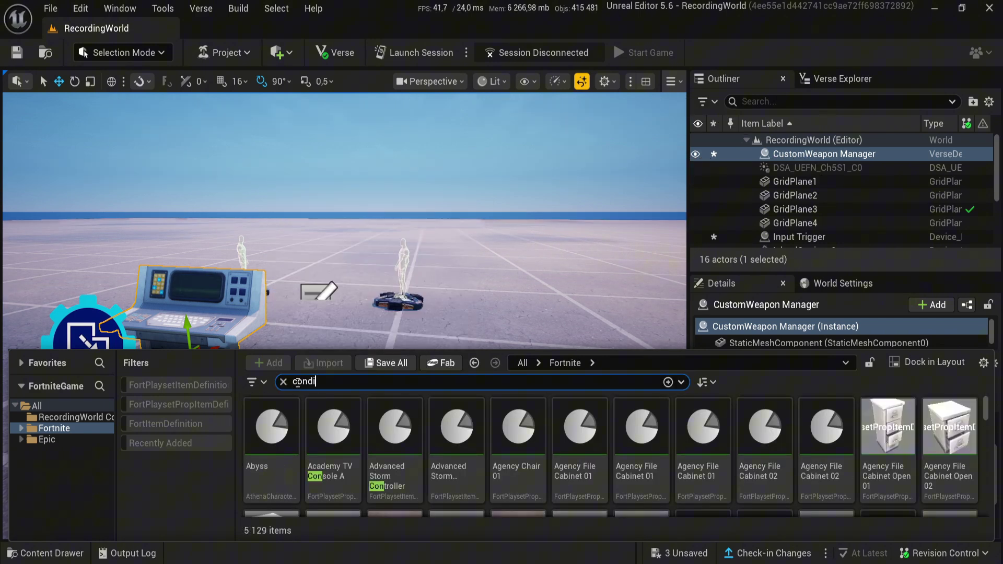
pyautogui.write('tio')
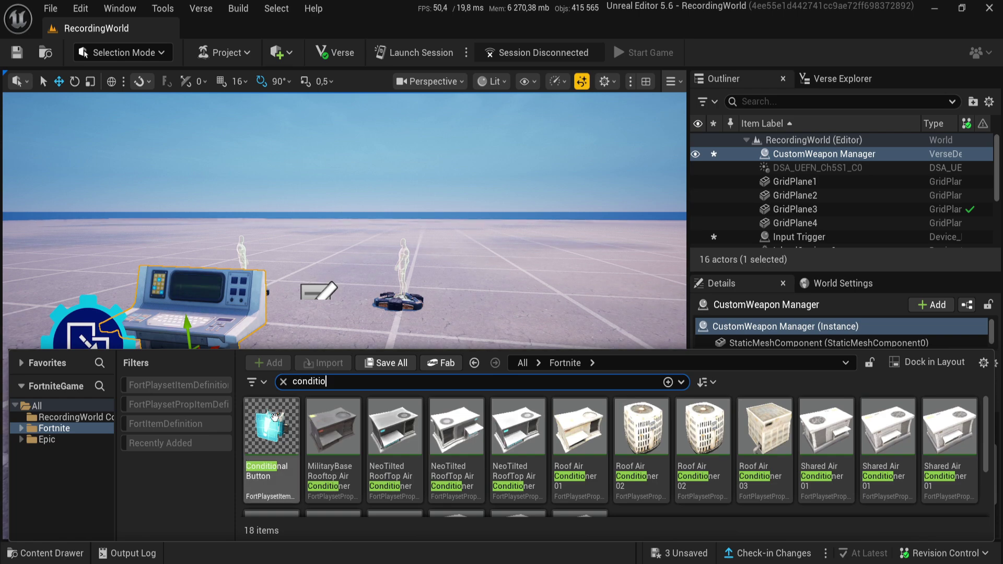
pyautogui.moveTo(273, 418); pyautogui.dragTo(338, 344)
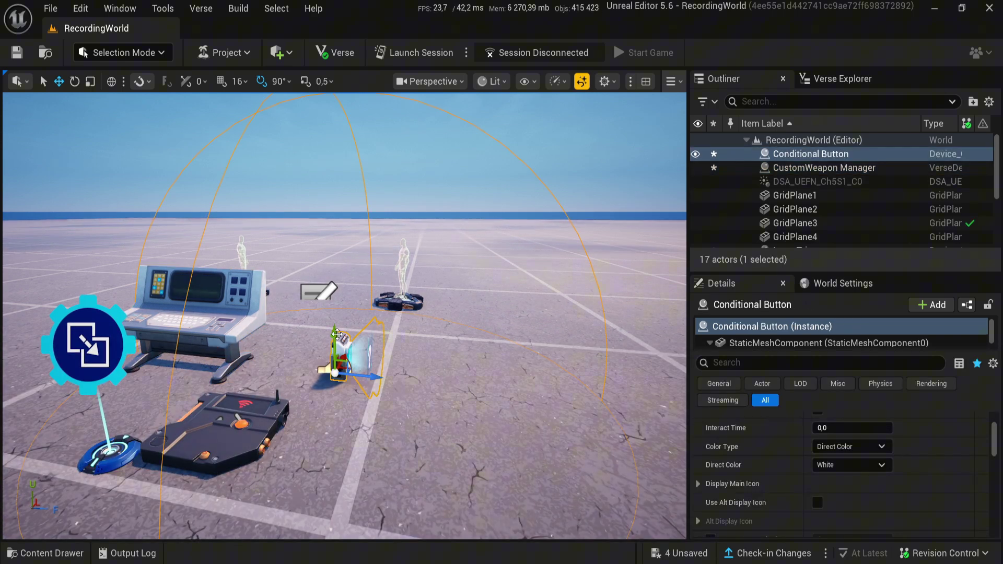
pyautogui.press('e')
pyautogui.moveTo(387, 336); pyautogui.dragTo(393, 335)
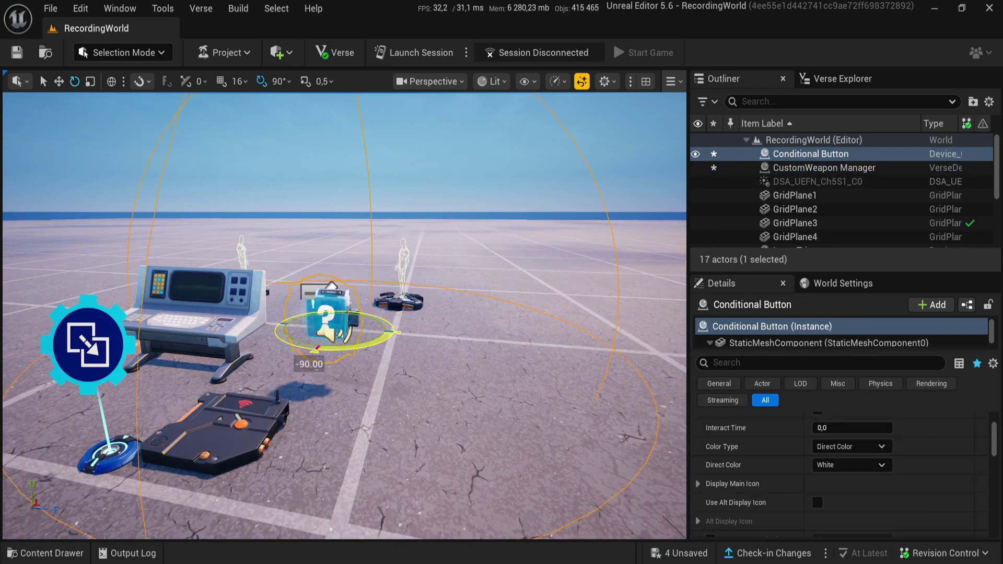
pyautogui.scroll(-2, 823, 456)
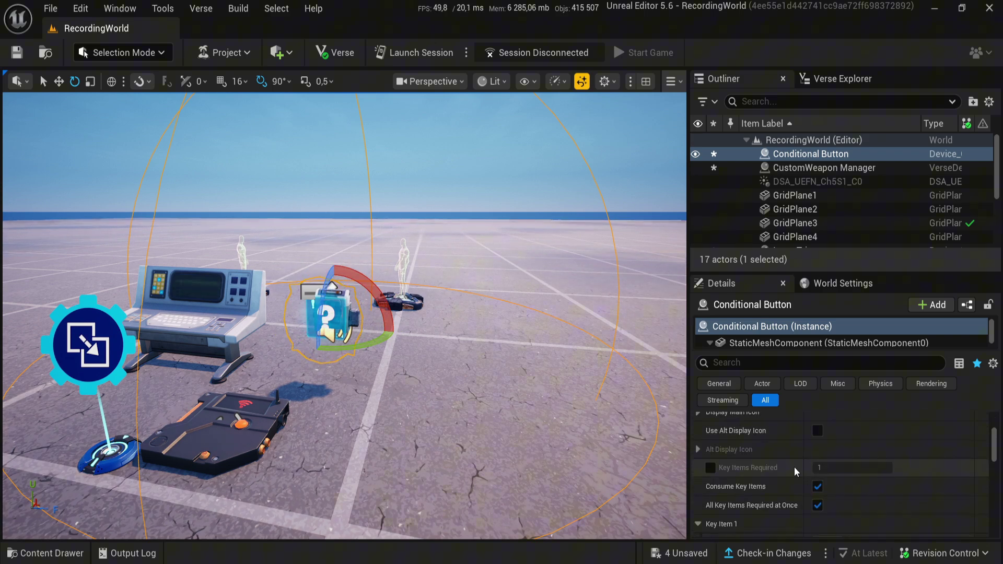
pyautogui.scroll(2, 817, 434)
pyautogui.scroll(-4, 770, 472)
pyautogui.scroll(-1, 771, 473)
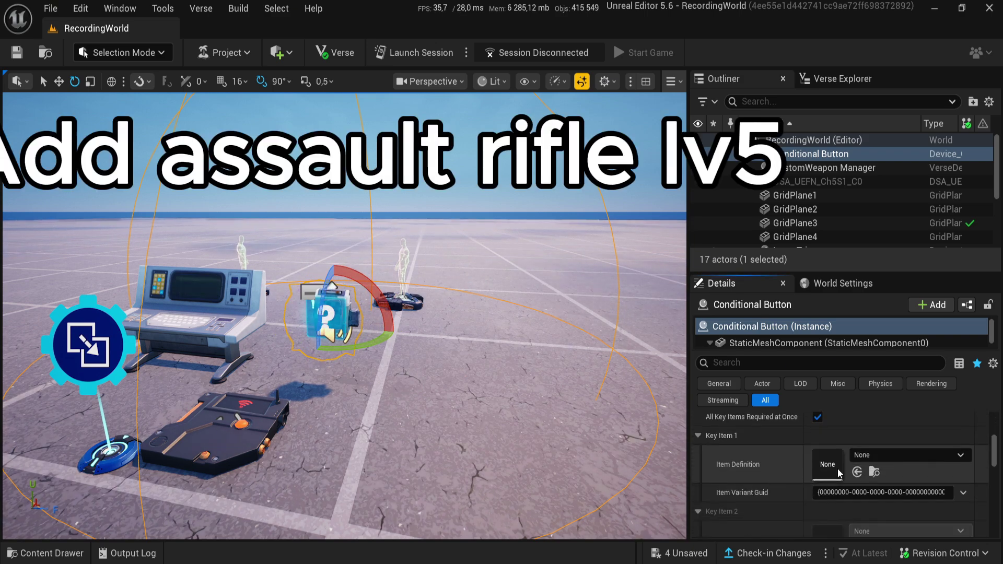
# Set the button's Key Item 1 Item Definition to Assault Rifle L5.
pyautogui.click(915, 456)
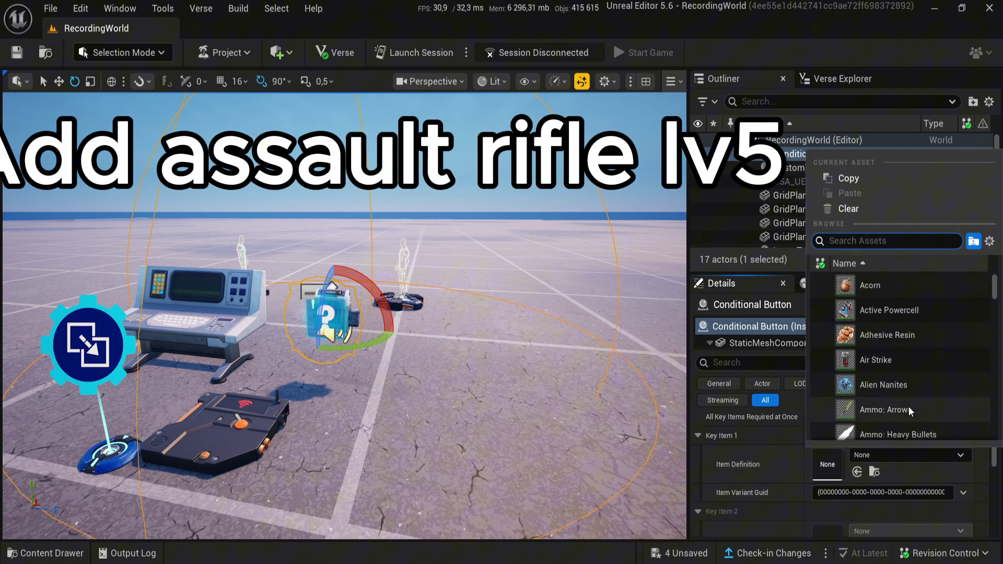
pyautogui.write('assault')
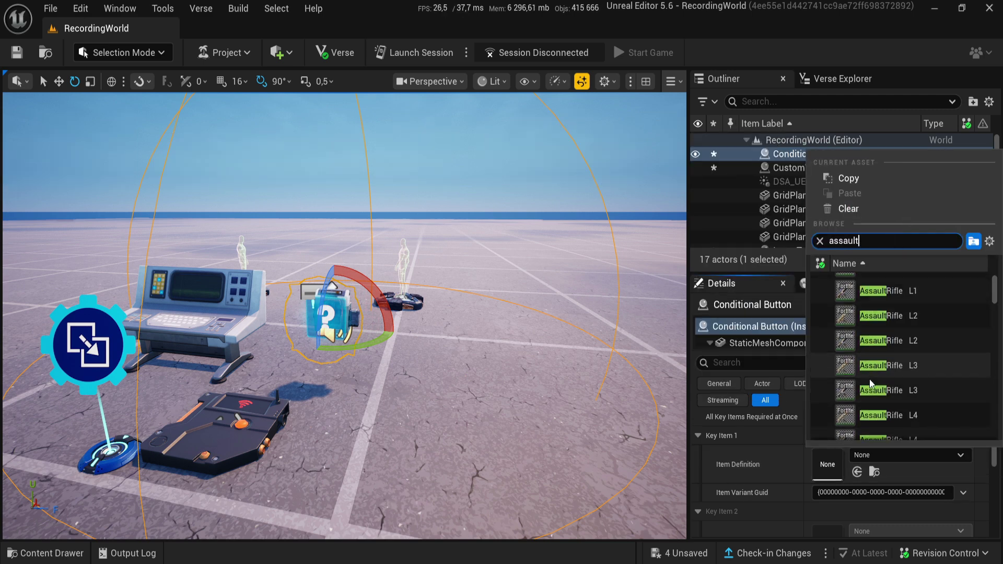
pyautogui.scroll(-3, 870, 379)
pyautogui.moveTo(886, 401)
pyautogui.click(871, 402)
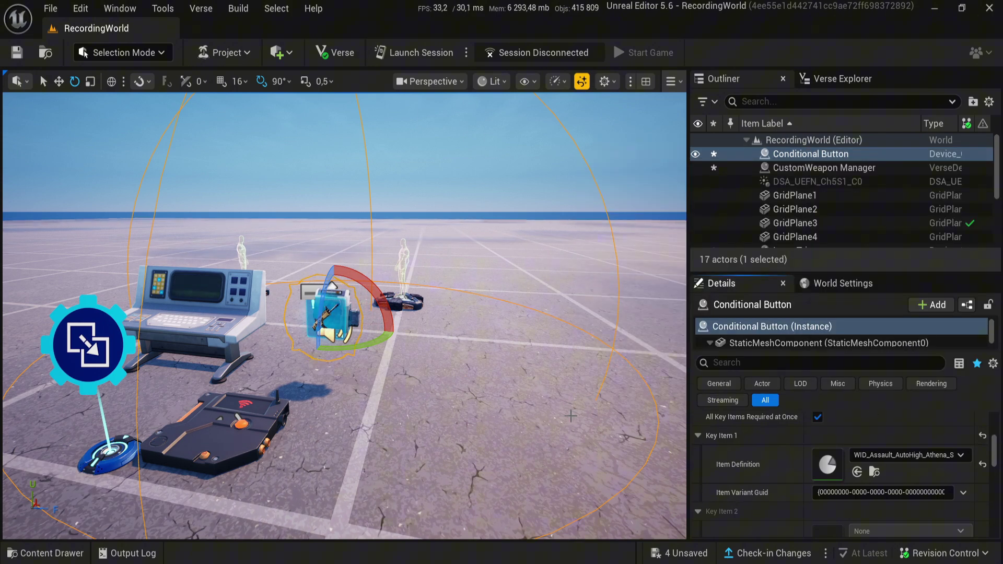
pyautogui.moveTo(570, 416); pyautogui.dragTo(618, 378, button='middle')
# Move the SQUIDGAME-PACK folder into RecordingWorld's Content folder, then open it in UEFN.
pyautogui.hotkey('ctrl', 'space')
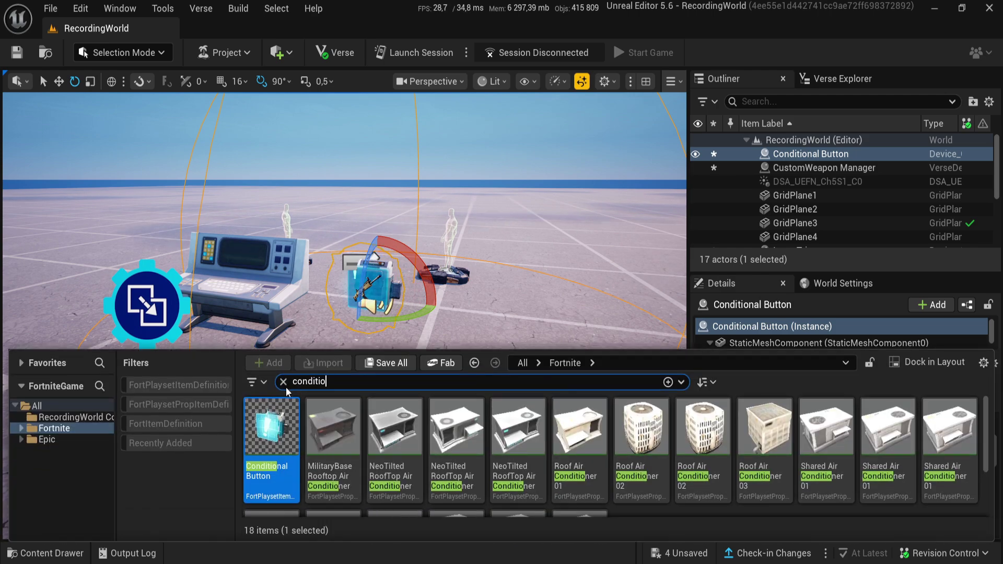
pyautogui.click(283, 383)
pyautogui.click(77, 417)
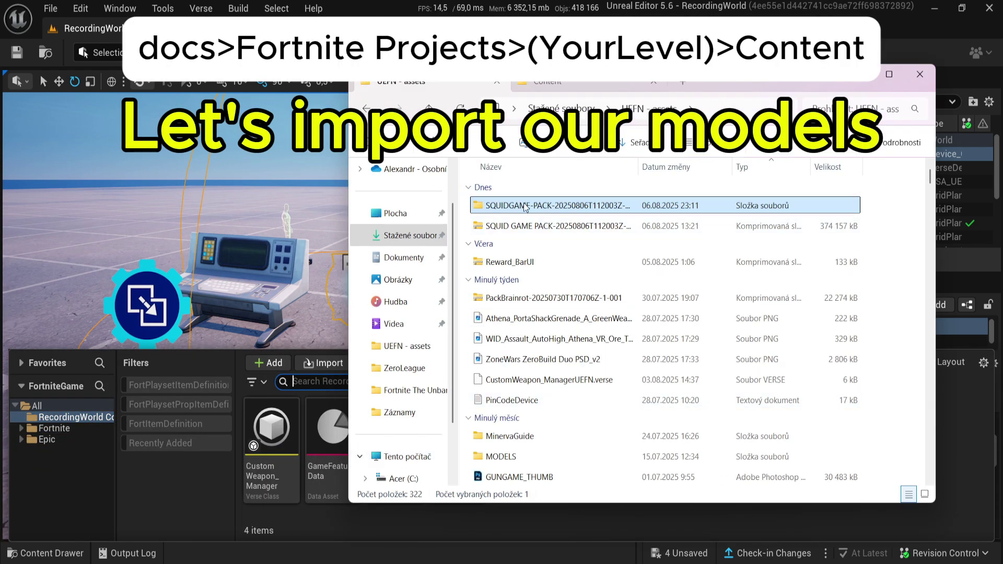
pyautogui.moveTo(525, 207); pyautogui.dragTo(574, 88)
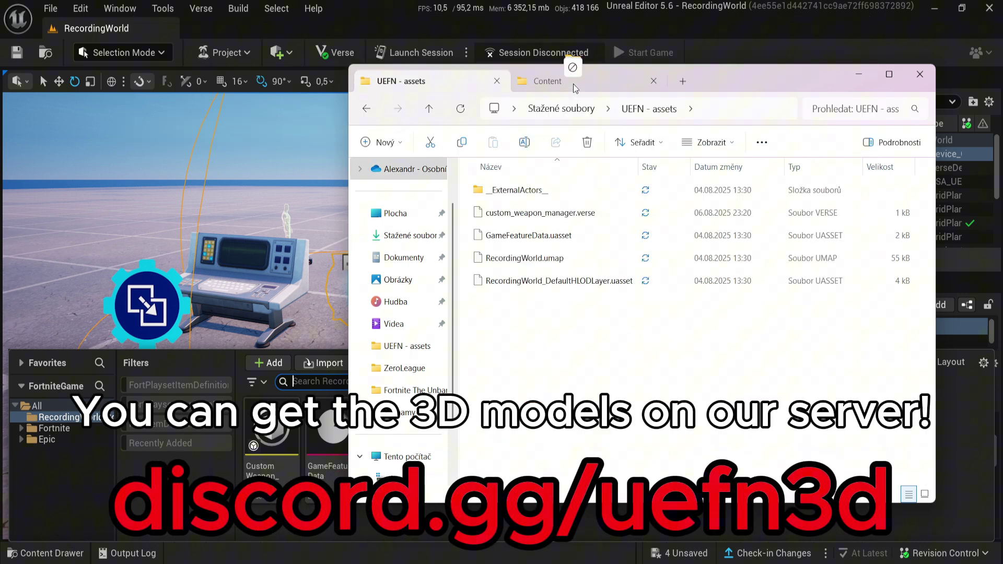
pyautogui.moveTo(560, 246); pyautogui.dragTo(562, 344)
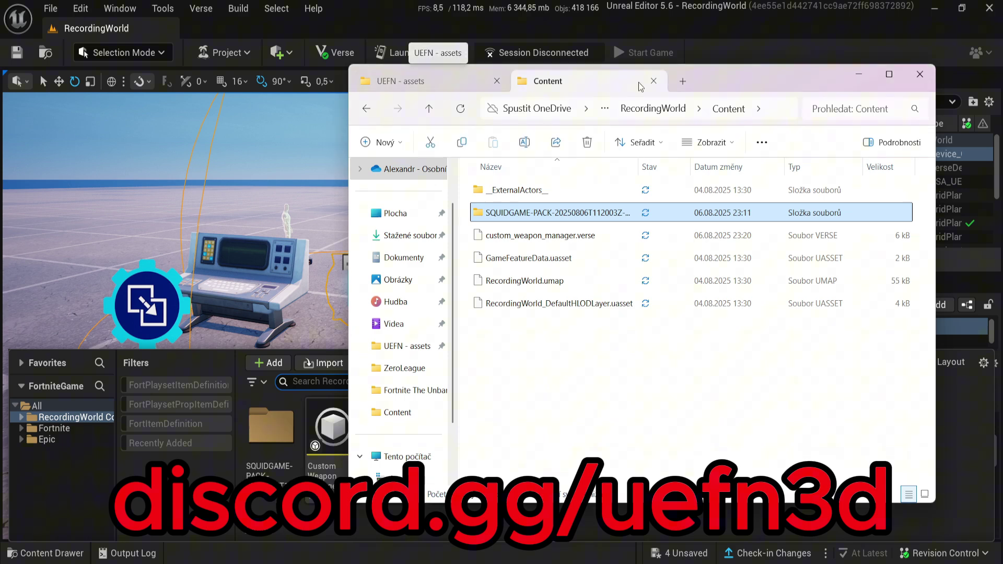
pyautogui.click(858, 74)
pyautogui.doubleClick(273, 447)
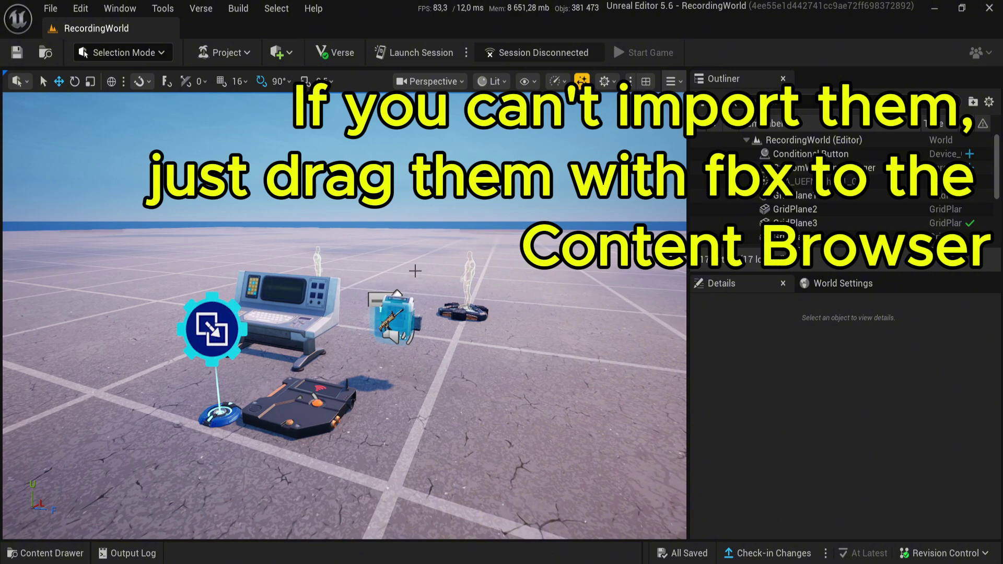
# Import the Squid Game FBX models and textures with Import All, then dismiss the Message Log.
pyautogui.hotkey('ctrl', 'space')
pyautogui.click(317, 368)
pyautogui.scroll(-3, 217, 205)
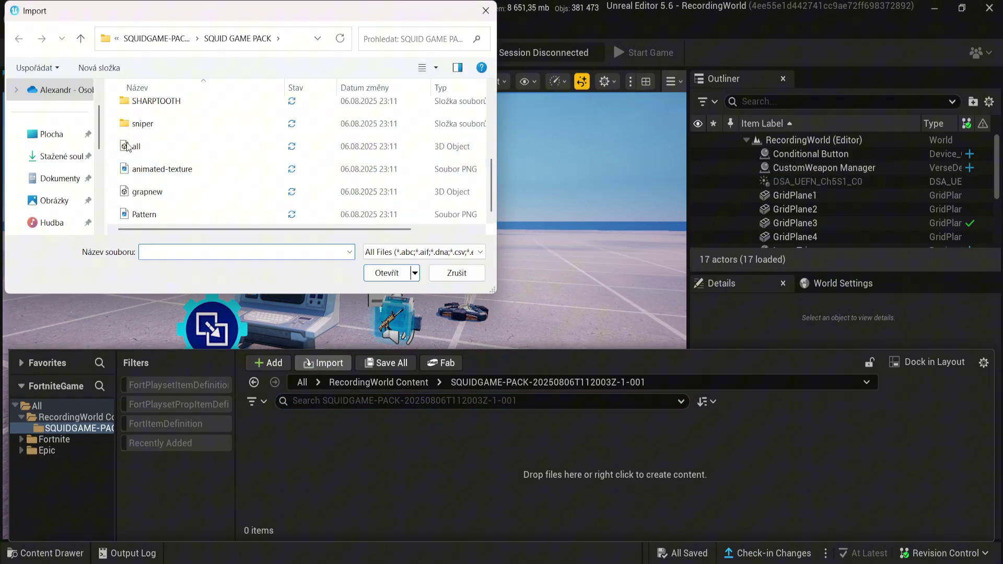
pyautogui.moveTo(117, 139); pyautogui.dragTo(242, 220)
pyautogui.click(388, 273)
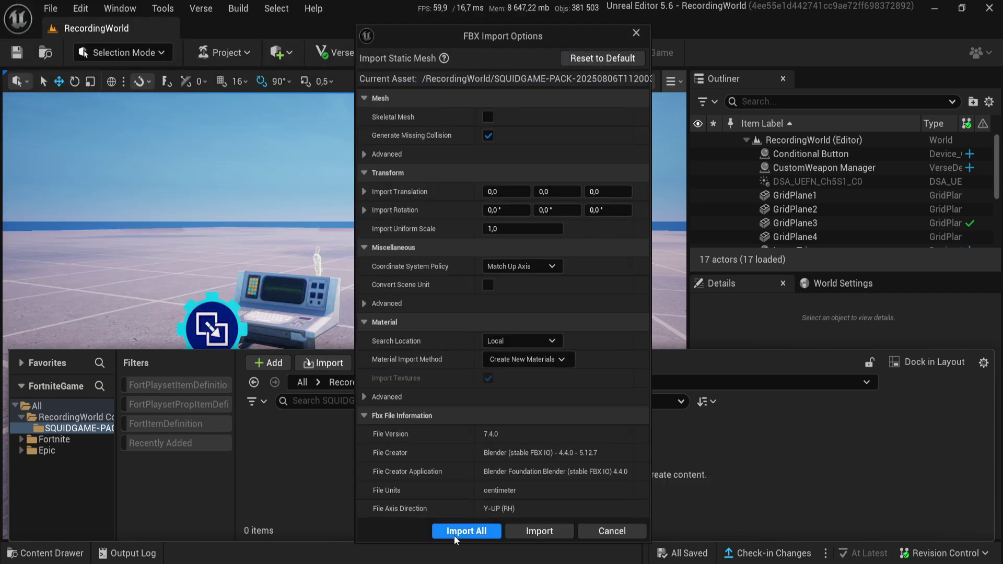
pyautogui.click(461, 529)
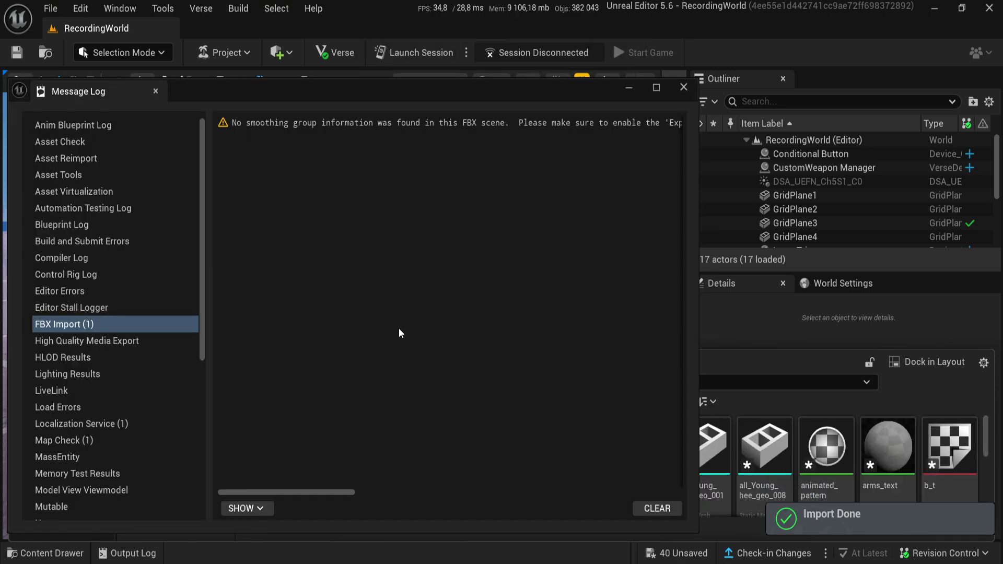
pyautogui.click(684, 86)
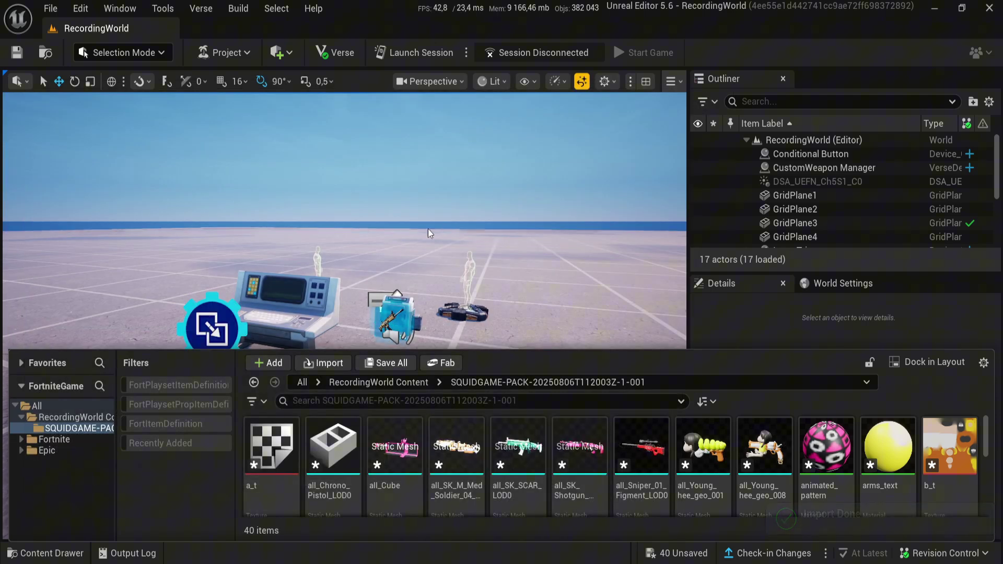
# Place the all_SK_SCAR_LOD0 rifle model in the level and frame it in view.
pyautogui.moveTo(517, 450); pyautogui.dragTo(416, 336)
pyautogui.press('f')
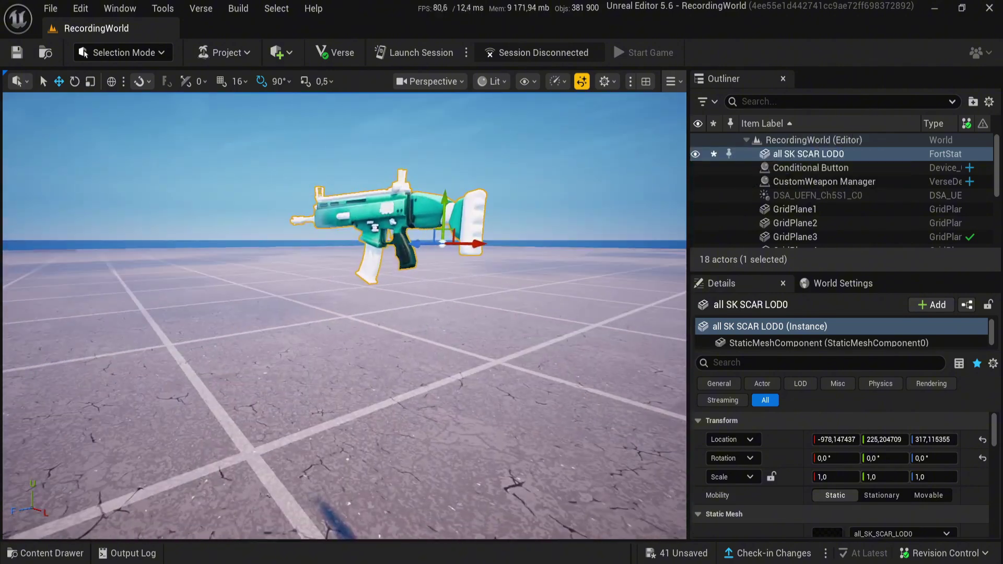
pyautogui.moveTo(435, 343); pyautogui.dragTo(435, 342, button='right')
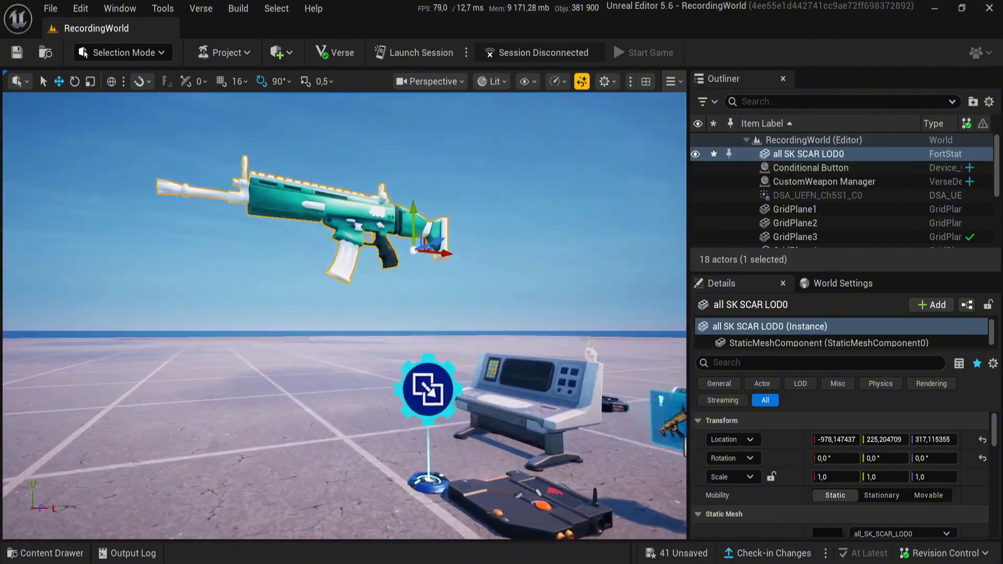
# Add the red sniper rifle and the Young-hee head, positioning the head above the sniper.
pyautogui.hotkey('ctrl', 'space')
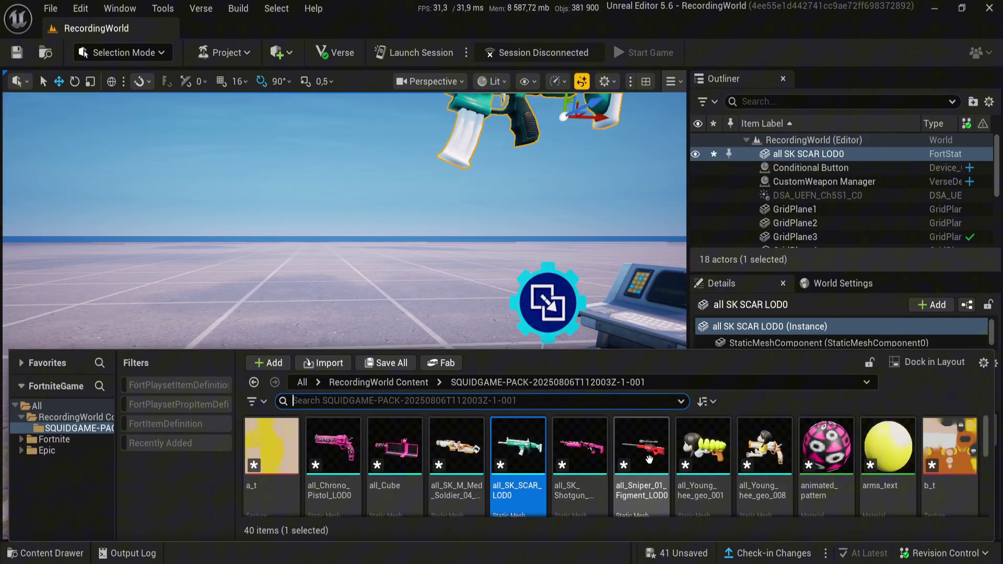
pyautogui.moveTo(639, 408); pyautogui.dragTo(464, 374)
pyautogui.scroll(-5, 464, 374)
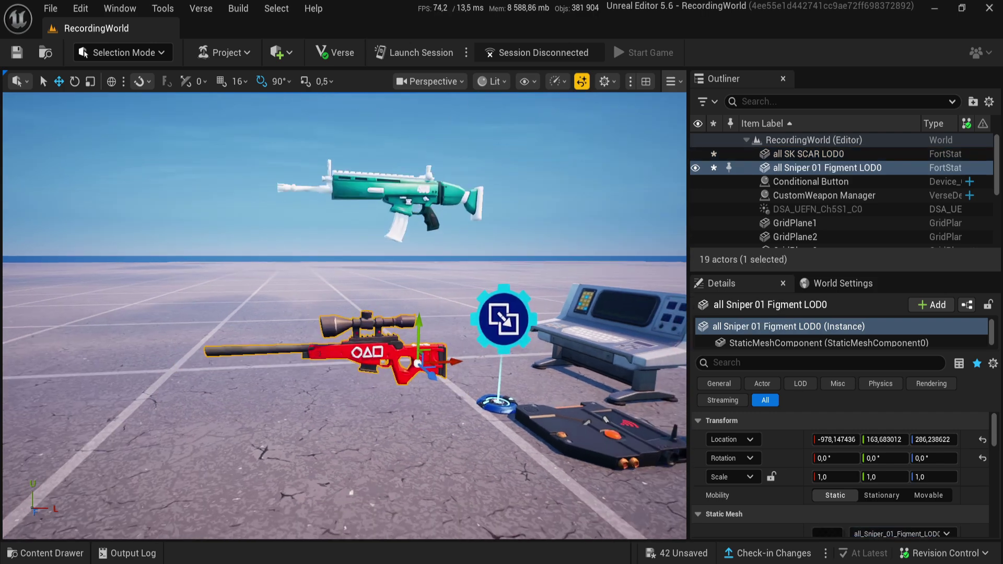
pyautogui.hotkey('ctrl', 'space')
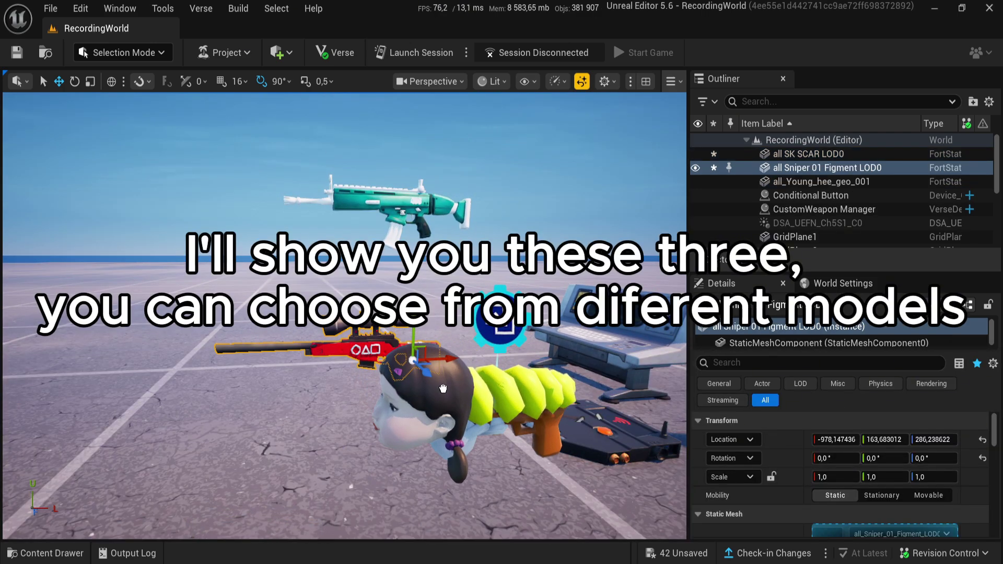
pyautogui.moveTo(699, 452)
pyautogui.mouseDown()
pyautogui.moveTo(443, 407)
pyautogui.moveTo(439, 368)
pyautogui.mouseUp()
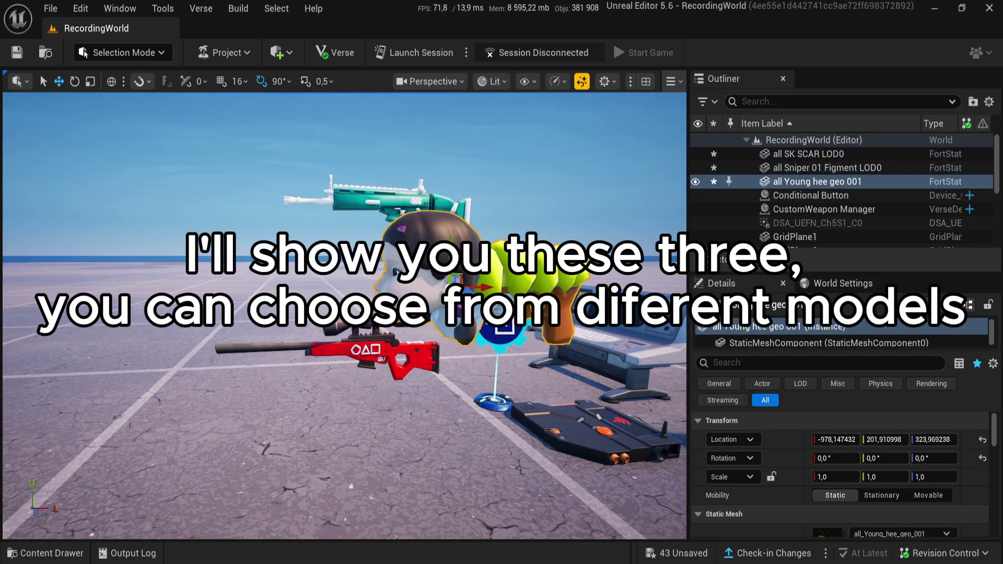
pyautogui.moveTo(439, 369)
pyautogui.mouseDown(button='right')
pyautogui.moveTo(180, 526)
pyautogui.moveTo(404, 306)
pyautogui.mouseUp(button='right')
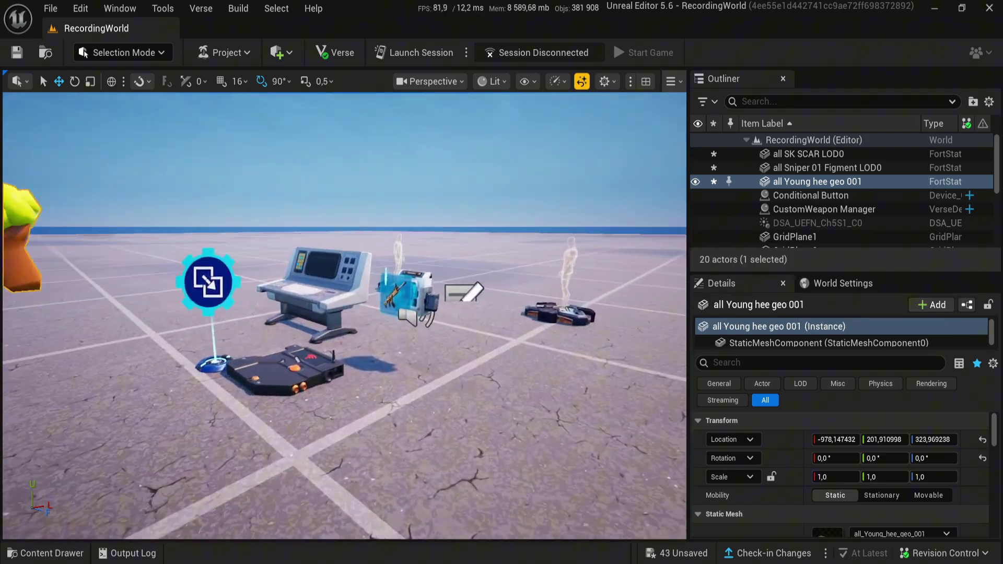
pyautogui.click(414, 294)
pyautogui.scroll(-3, 403, 305)
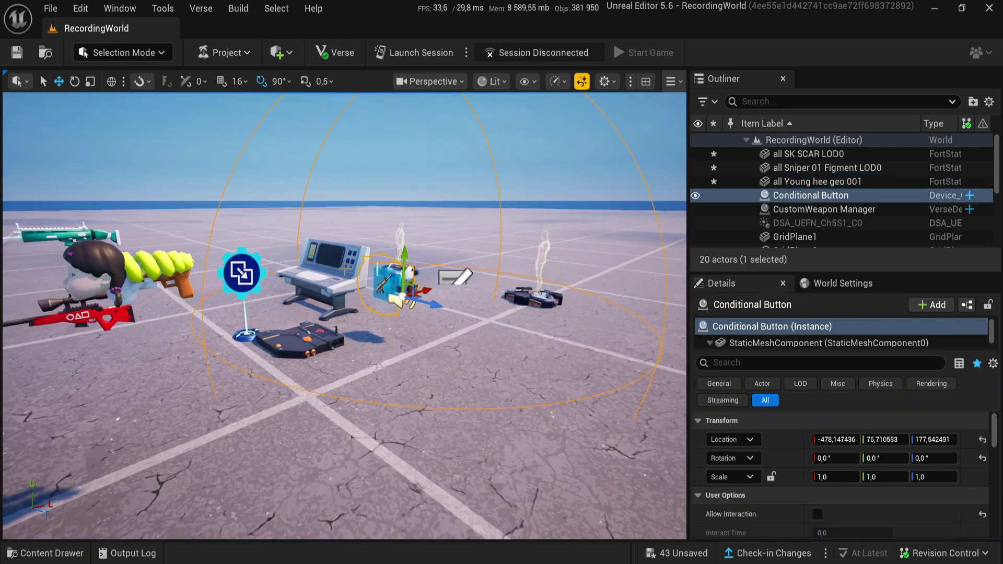
# Assign the Conditional Button to the Conditional slot of the CustomWeapon Manager's AllWeapons Index[0].
pyautogui.click(369, 368)
pyautogui.click(329, 298)
pyautogui.scroll(-3, 839, 471)
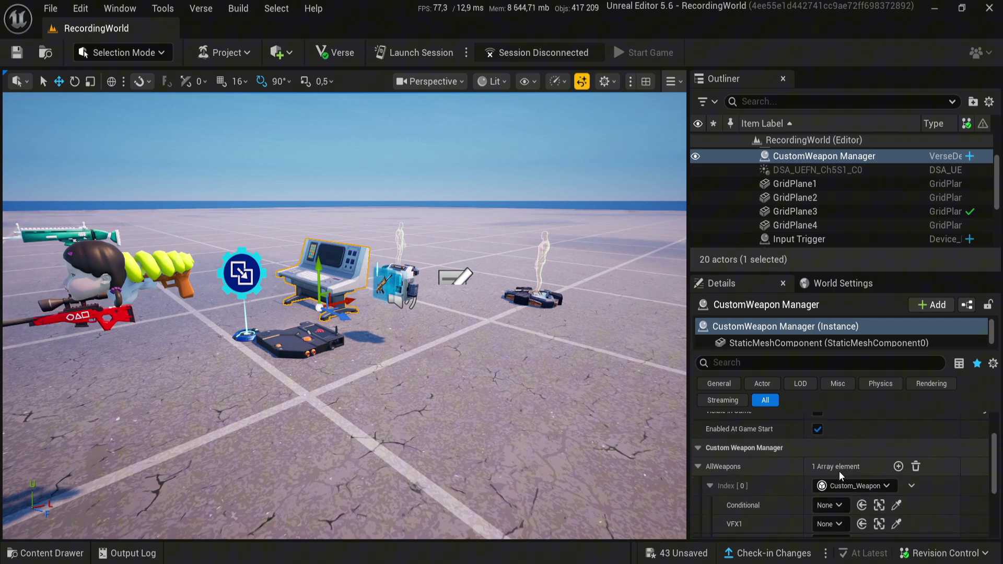
pyautogui.scroll(-2, 815, 471)
pyautogui.click(895, 463)
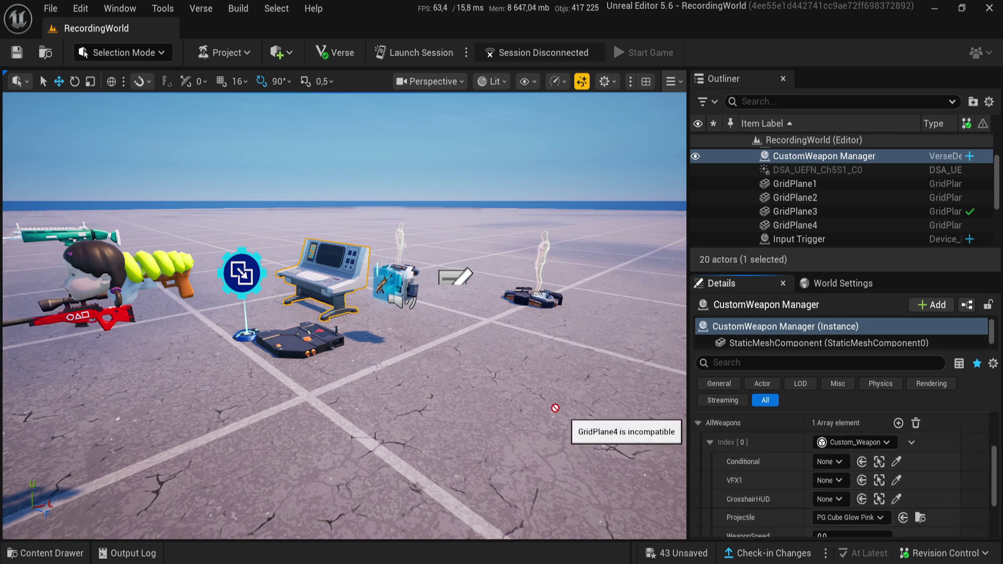
pyautogui.click(407, 289)
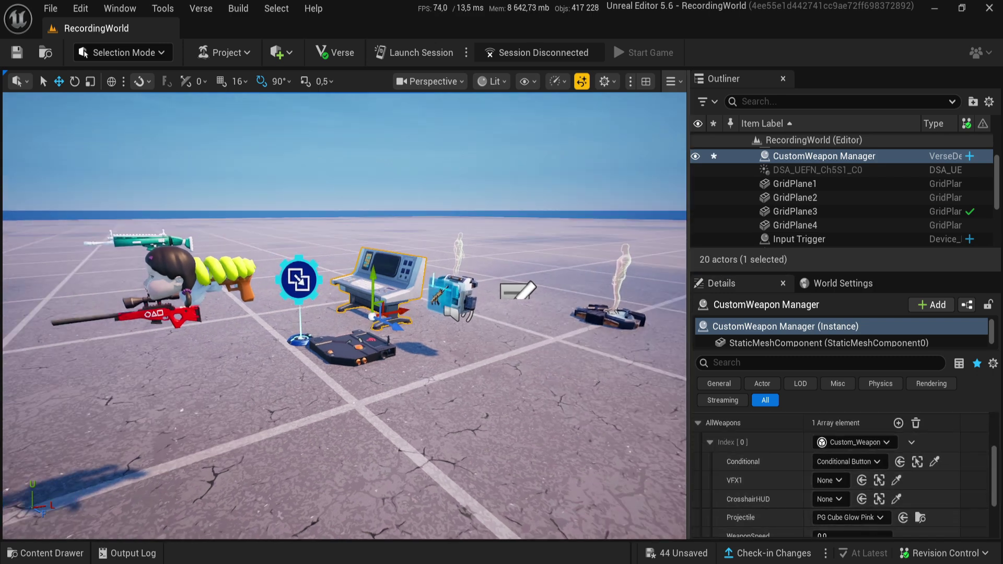
pyautogui.hotkey('ctrl', 'space')
# Find the VFX Powerup in the Fortnite assets and place it near the button setup.
pyautogui.click(74, 417)
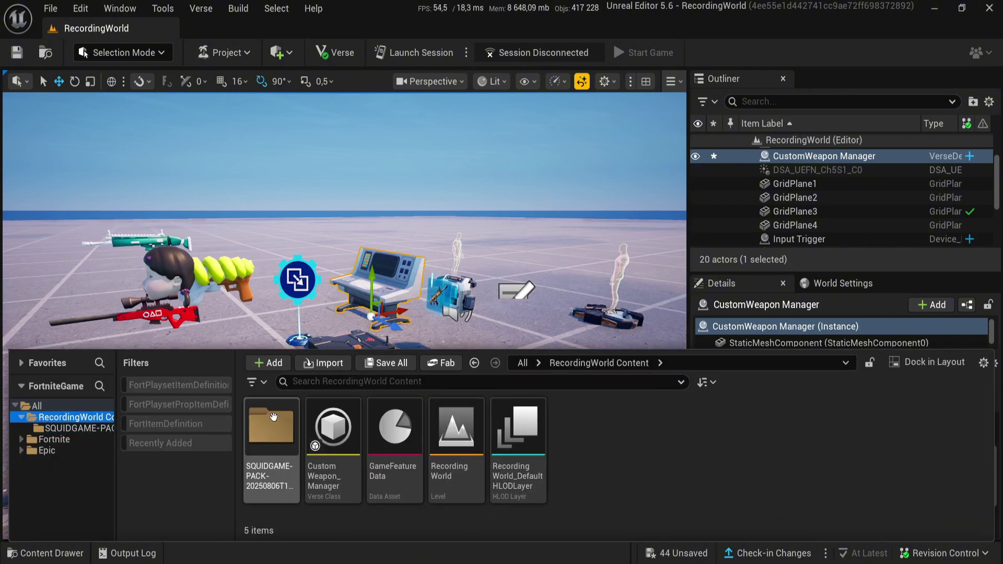
pyautogui.click(54, 439)
pyautogui.click(361, 384)
pyautogui.write('v')
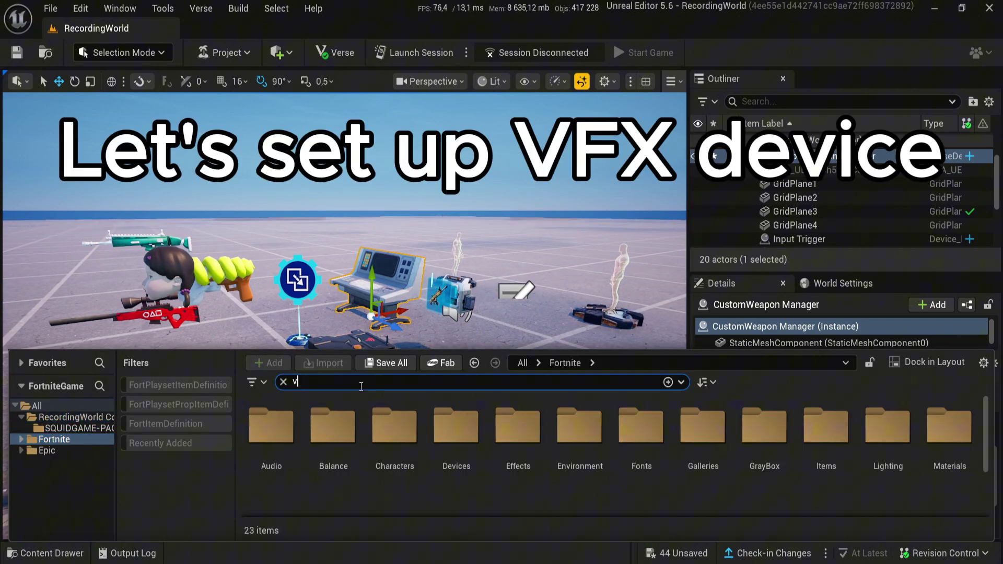
pyautogui.write('fx')
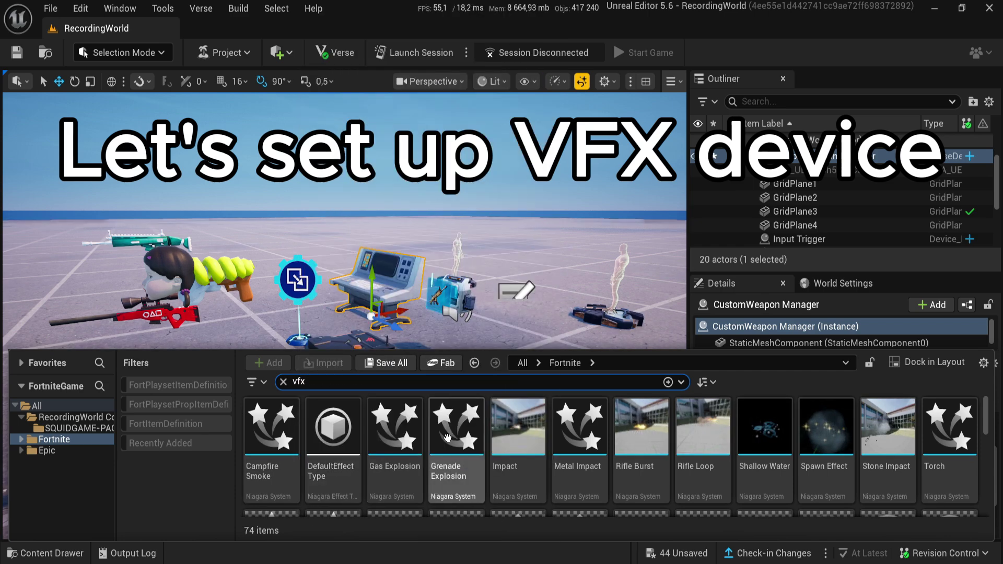
pyautogui.write(' po')
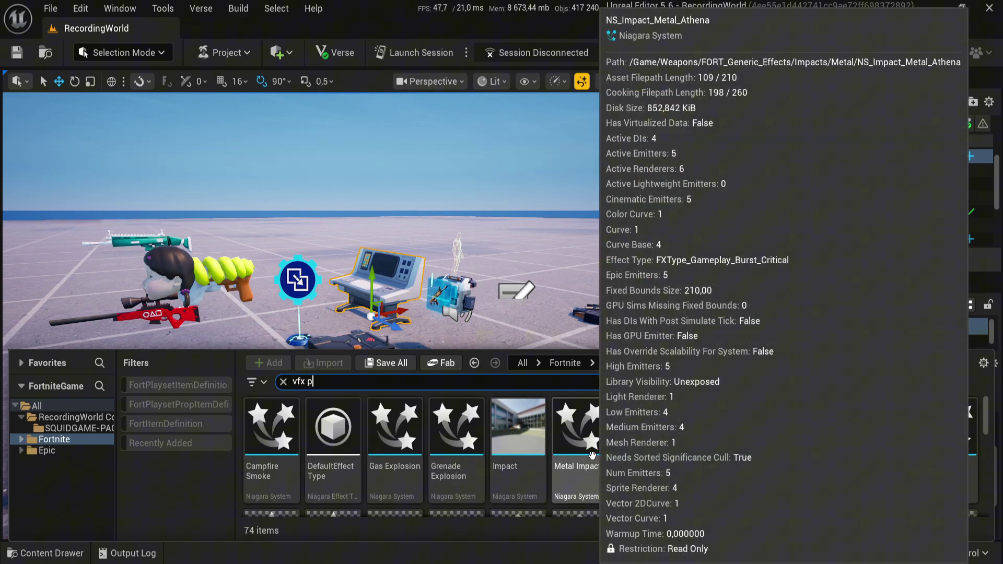
pyautogui.moveTo(580, 426); pyautogui.dragTo(374, 305)
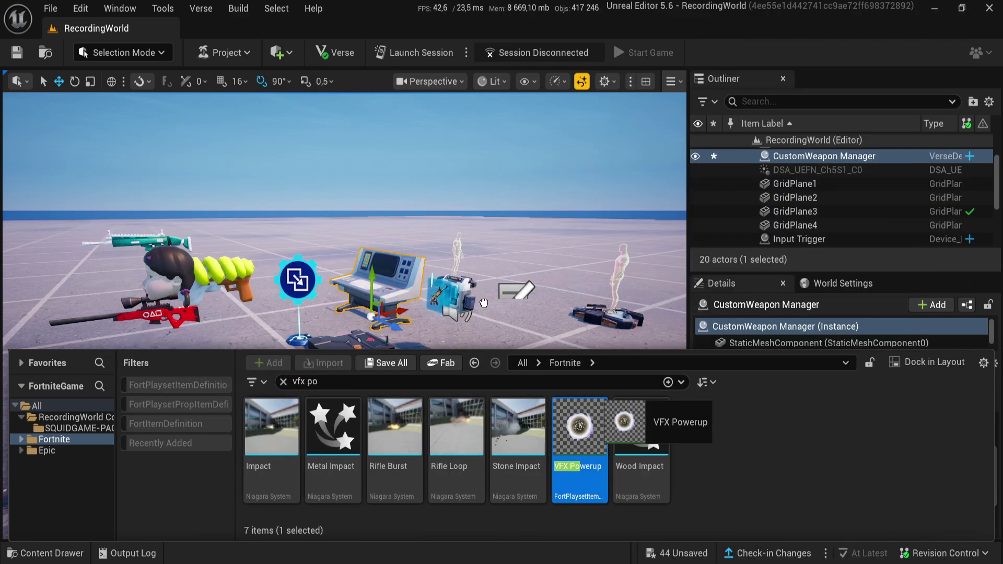
pyautogui.moveTo(453, 339); pyautogui.dragTo(364, 393)
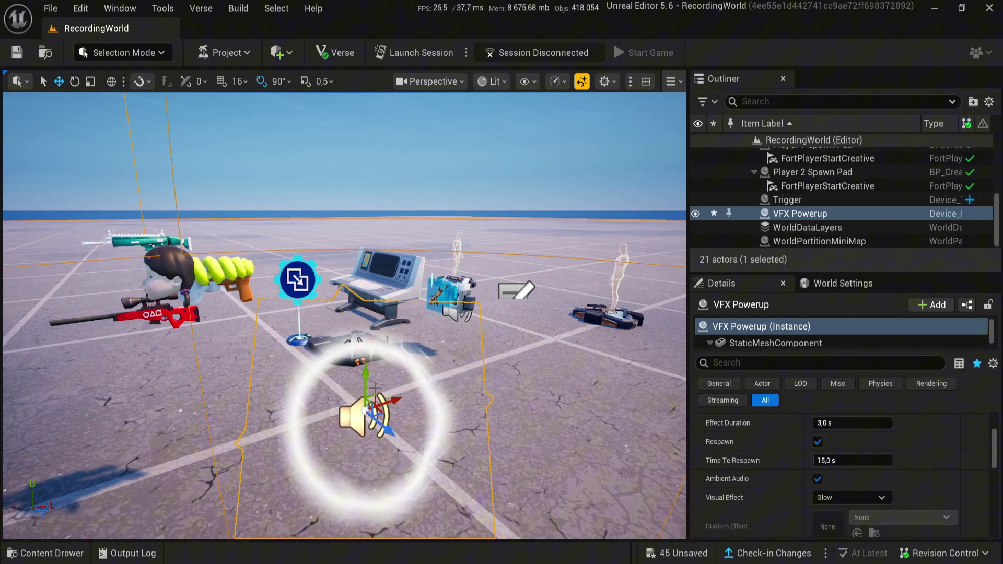
pyautogui.press('f')
pyautogui.scroll(2, 780, 483)
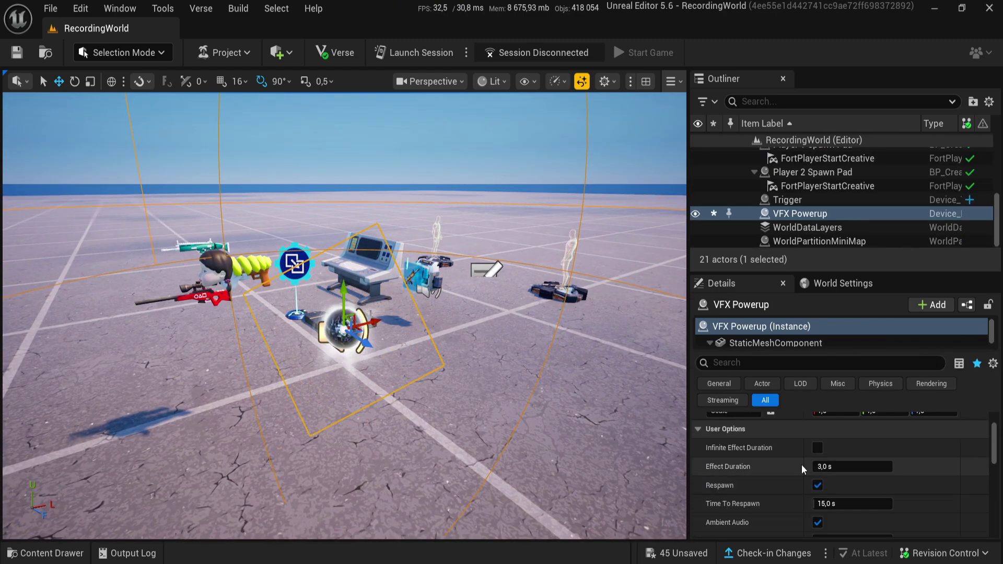
# Give the VFX Powerup infinite effect duration, 0 respawn time and no ambient audio.
pyautogui.click(818, 448)
pyautogui.scroll(-2, 818, 490)
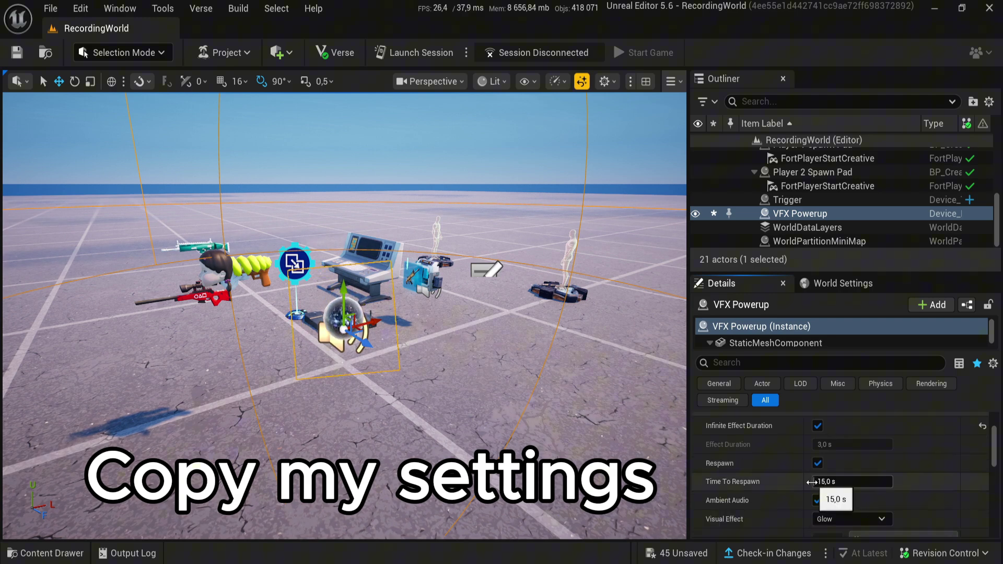
pyautogui.click(818, 478)
pyautogui.click(852, 460)
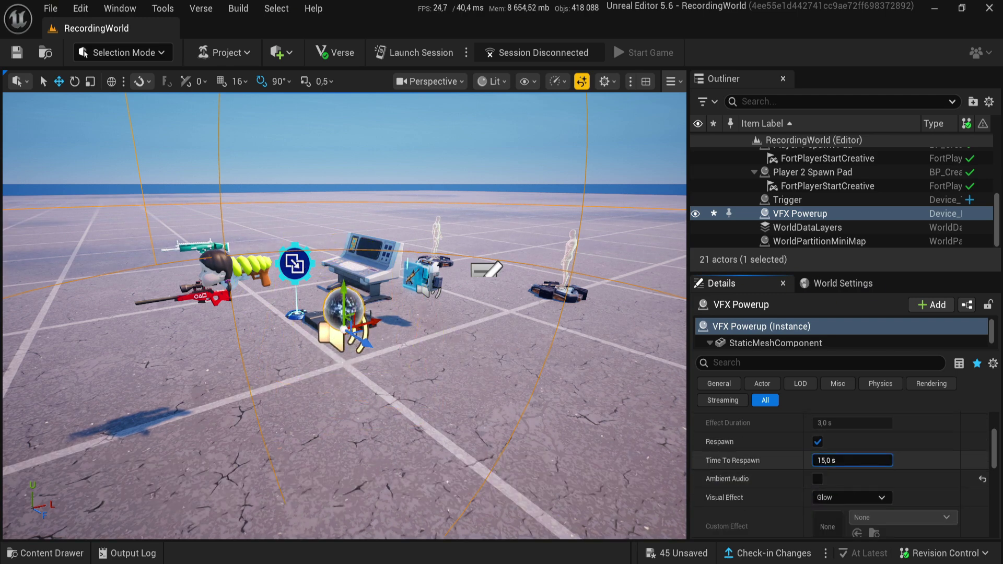
pyautogui.write('0')
pyautogui.press('Return')
pyautogui.scroll(-2, 763, 480)
pyautogui.scroll(-2, 761, 479)
pyautogui.scroll(2, 760, 479)
pyautogui.click(832, 453)
# Set Visual Effect to Custom Effect using a new Niagara system VFXscar from the DirectionalBurst template.
pyautogui.click(831, 517)
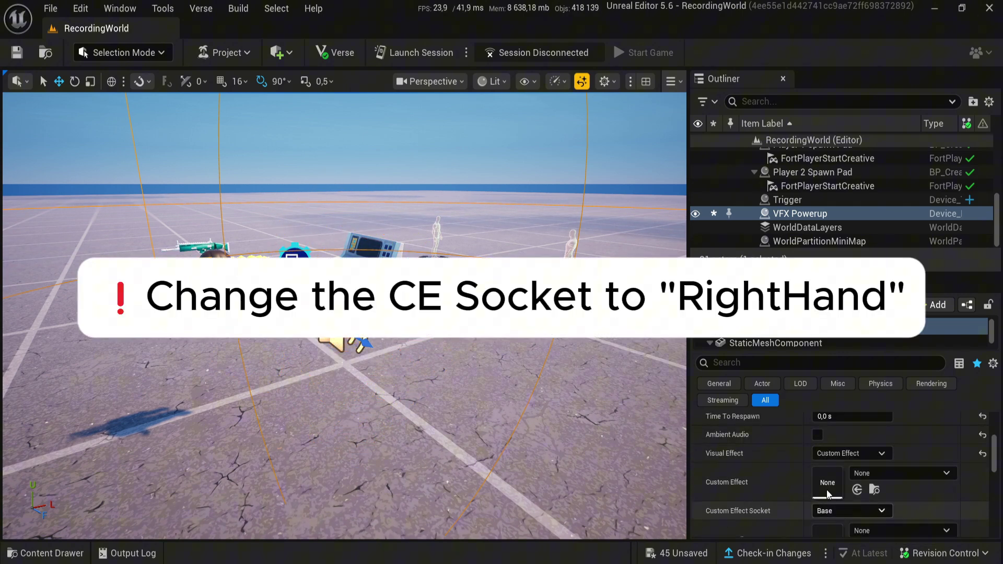
pyautogui.click(913, 476)
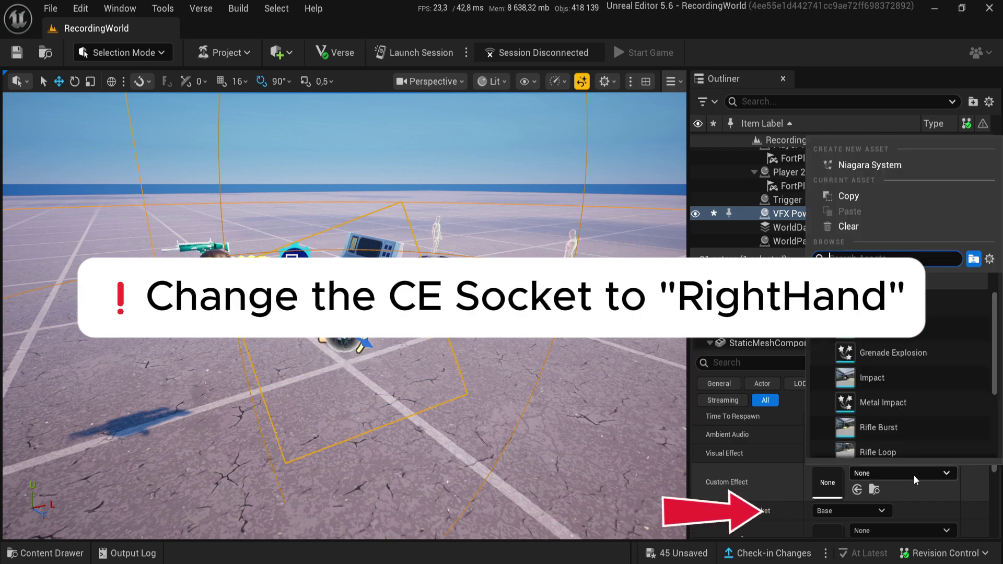
pyautogui.click(877, 166)
pyautogui.write('VFXscar1')
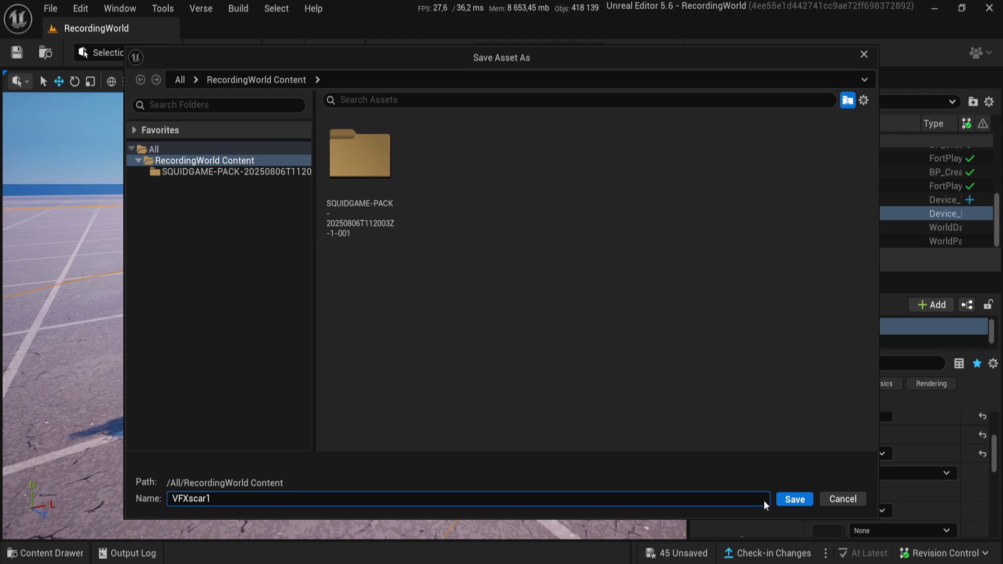
pyautogui.click(788, 499)
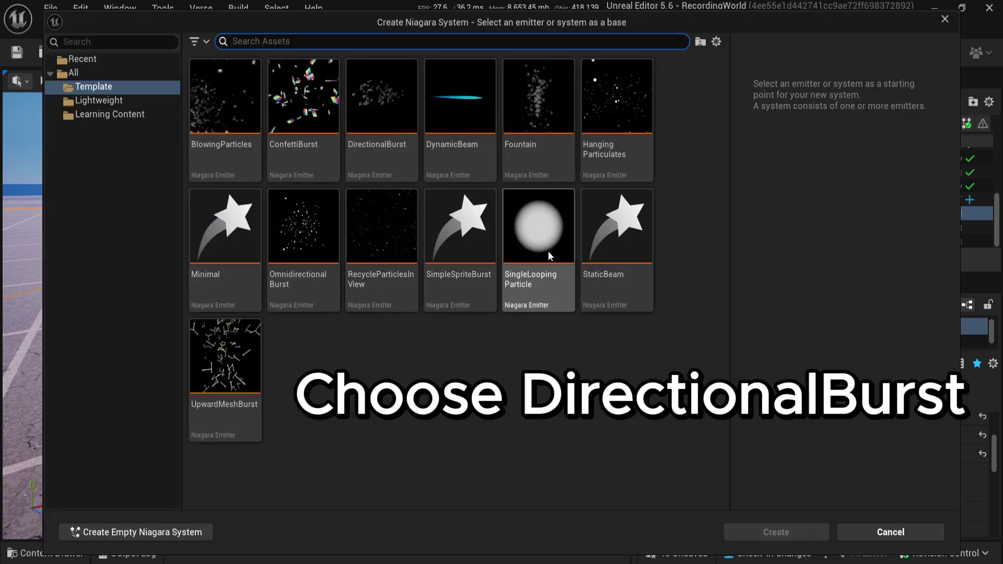
pyautogui.click(407, 153)
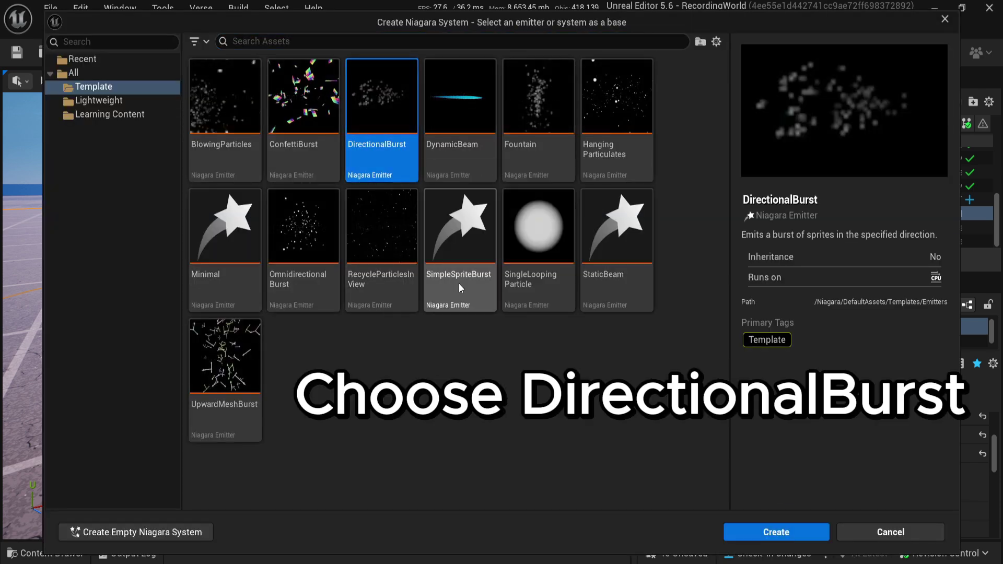
pyautogui.click(780, 526)
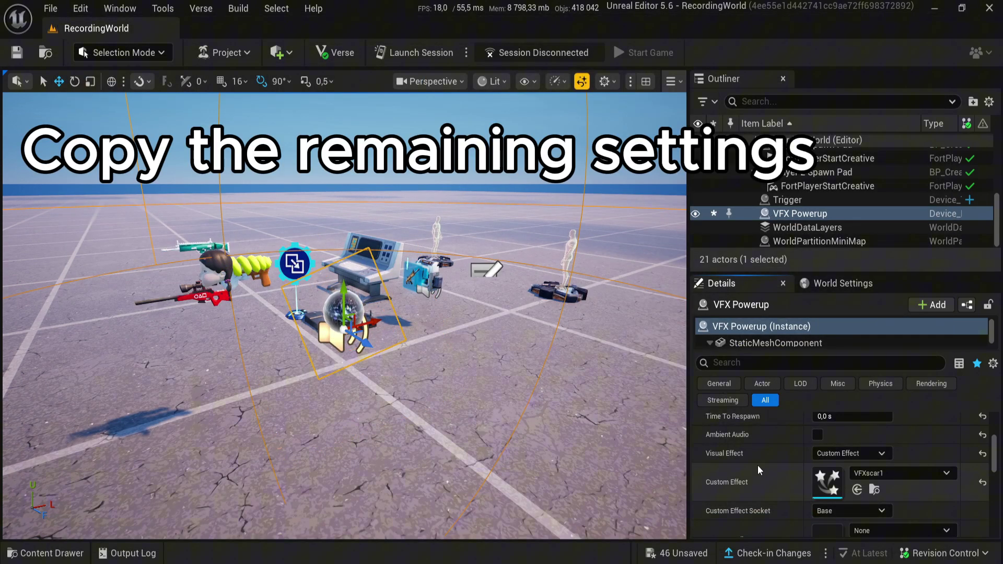
pyautogui.scroll(-2, 758, 465)
pyautogui.scroll(-2, 755, 460)
pyautogui.scroll(-2, 736, 457)
# Untick Pick Up Audio on the VFX Powerup.
pyautogui.click(817, 456)
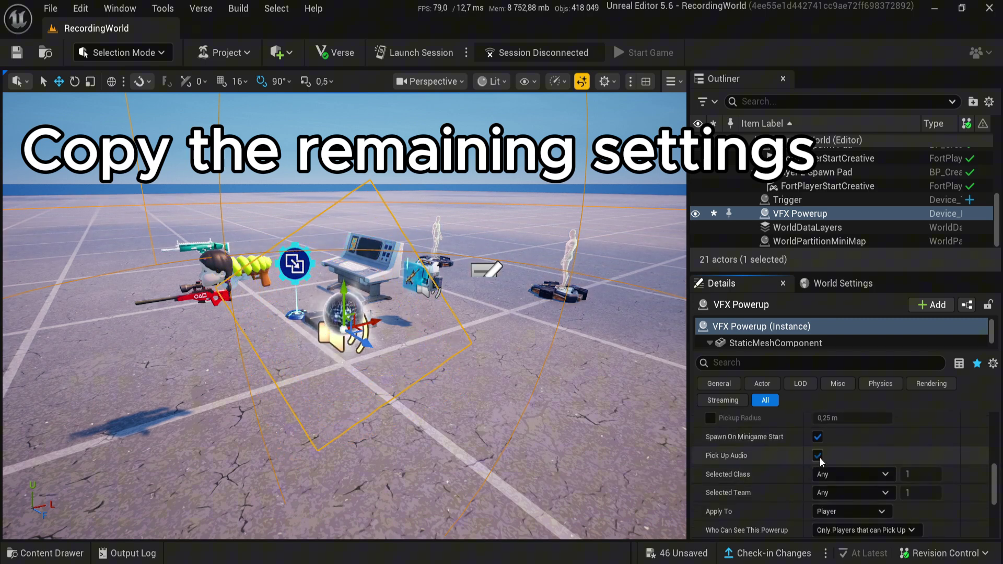
pyautogui.scroll(-2, 818, 457)
pyautogui.scroll(-3, 787, 453)
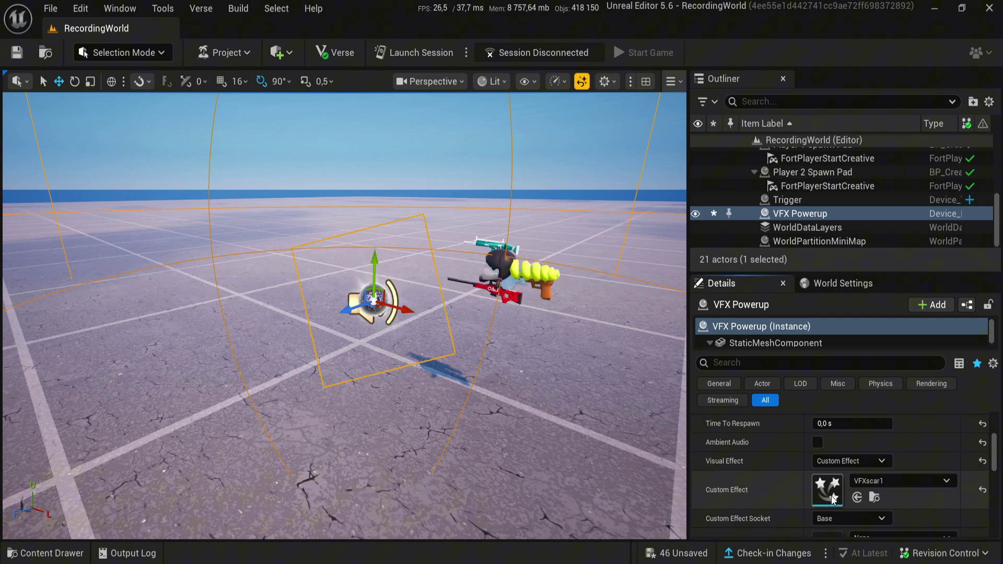
# Open VFXscar1 in the Niagara editor and select the DirectionalBurst emitter's Sprite Renderer.
pyautogui.doubleClick(827, 489)
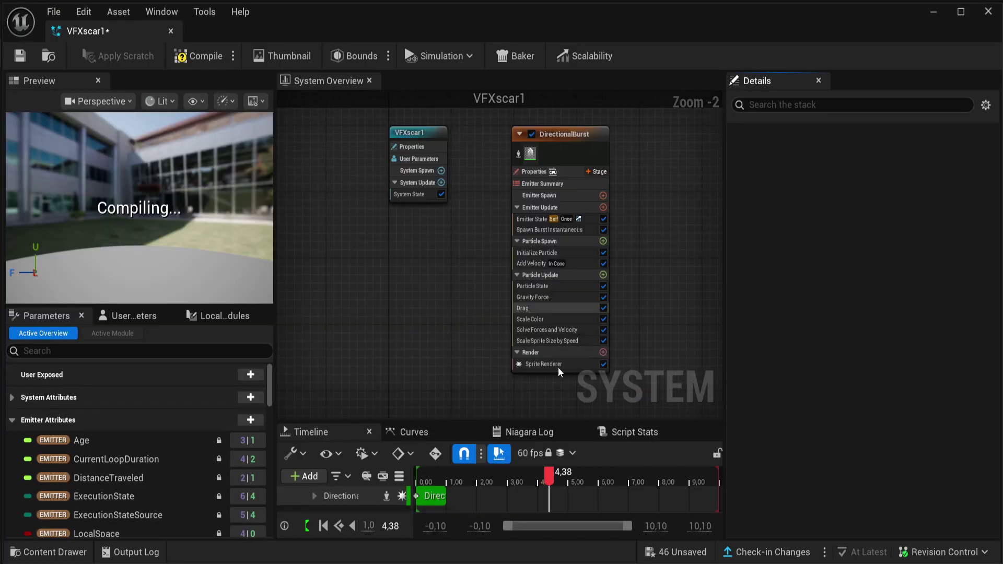
pyautogui.moveTo(468, 273); pyautogui.dragTo(442, 281, button='right')
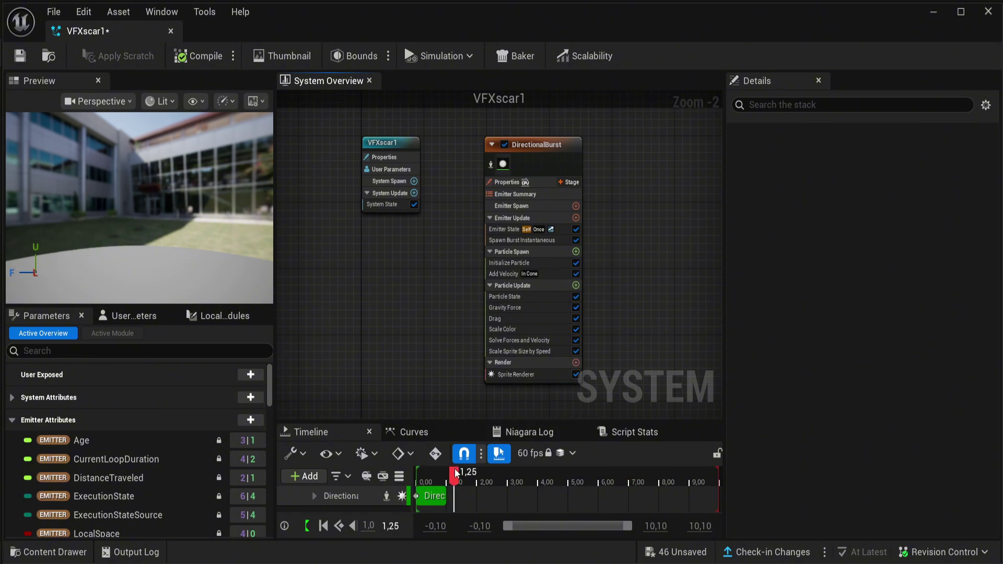
pyautogui.click(508, 166)
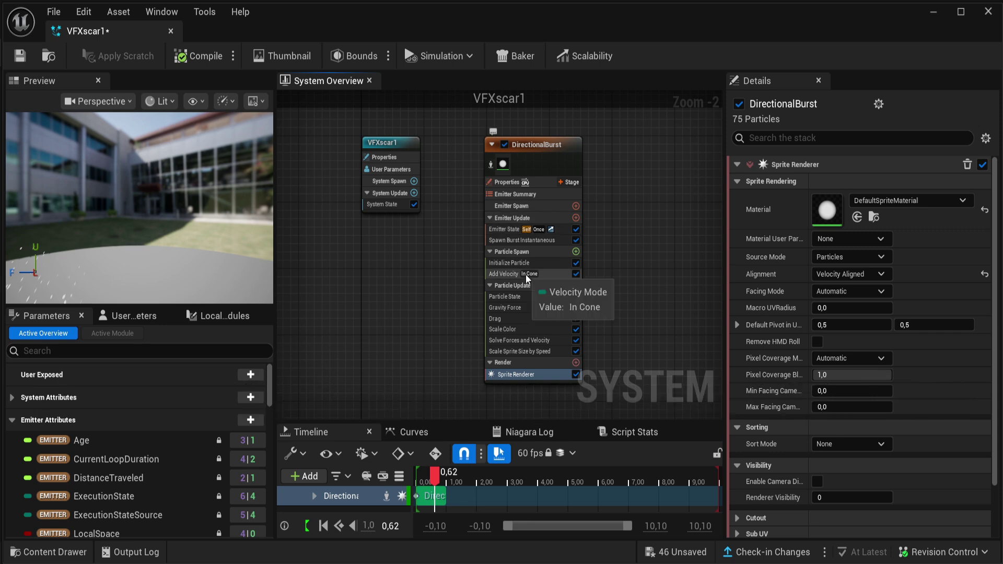
# Add a Mesh Renderer to the DirectionalBurst emitter and delete its Sprite Renderer.
pyautogui.rightClick(566, 372)
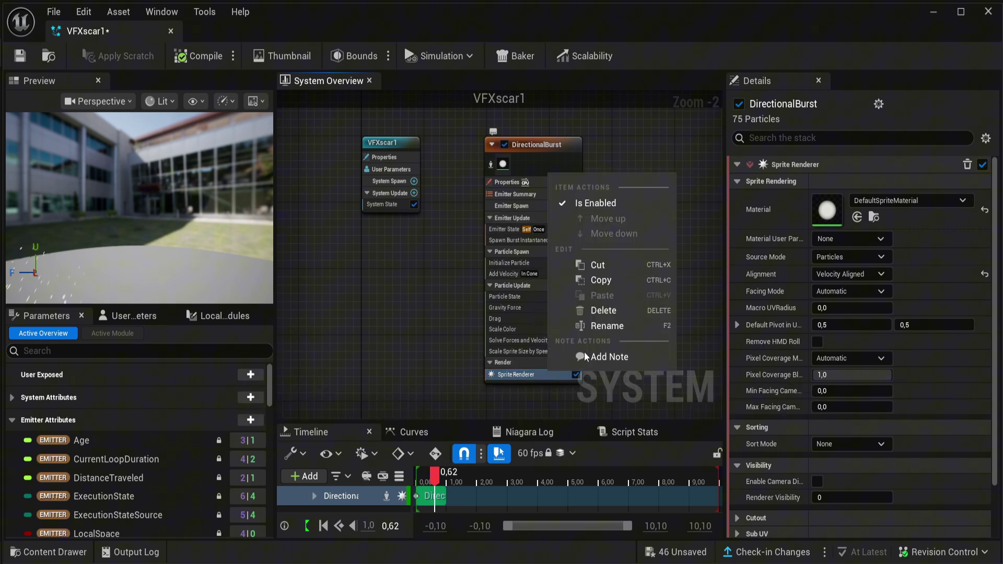
pyautogui.click(569, 372)
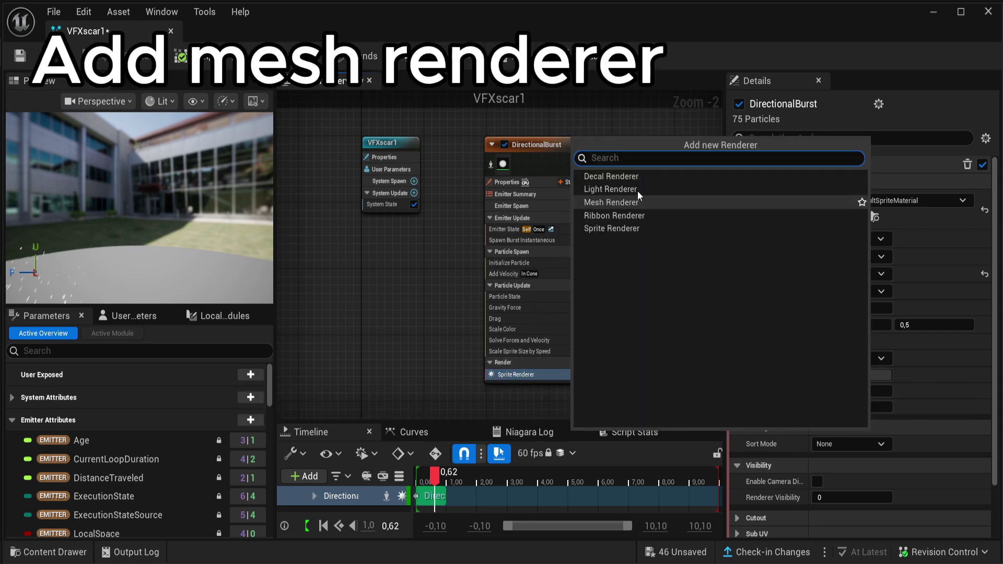
pyautogui.click(625, 203)
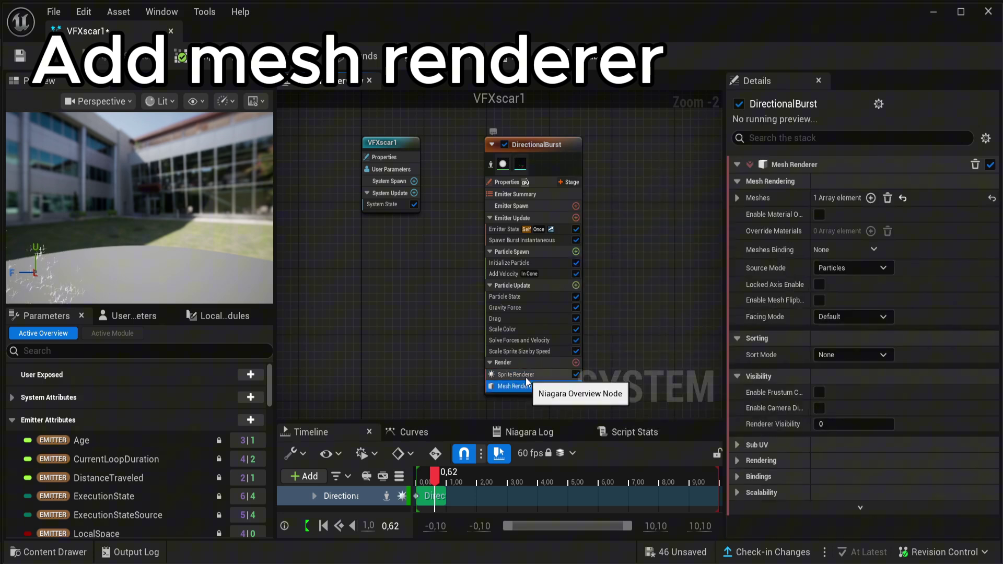
pyautogui.click(525, 376)
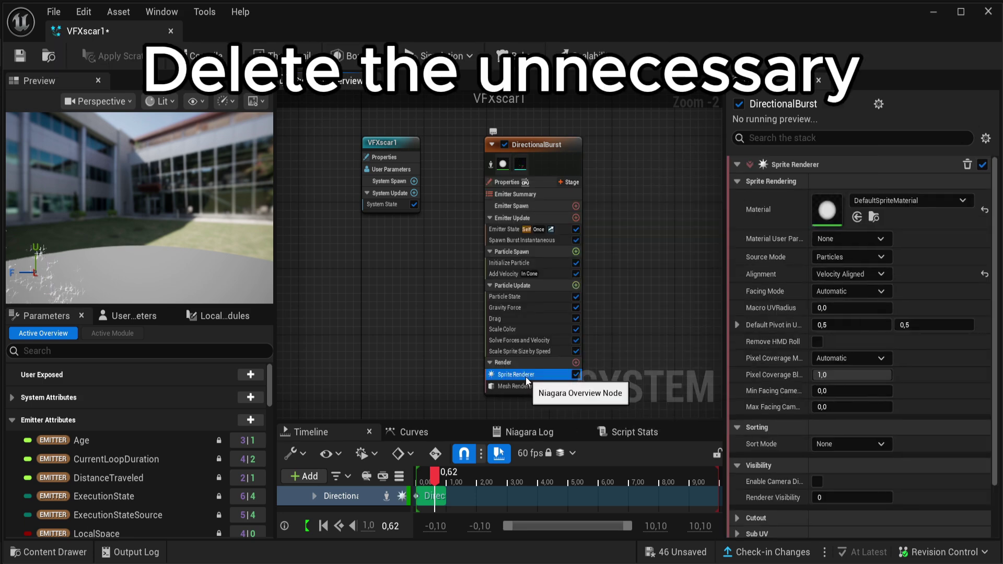
pyautogui.press('Delete')
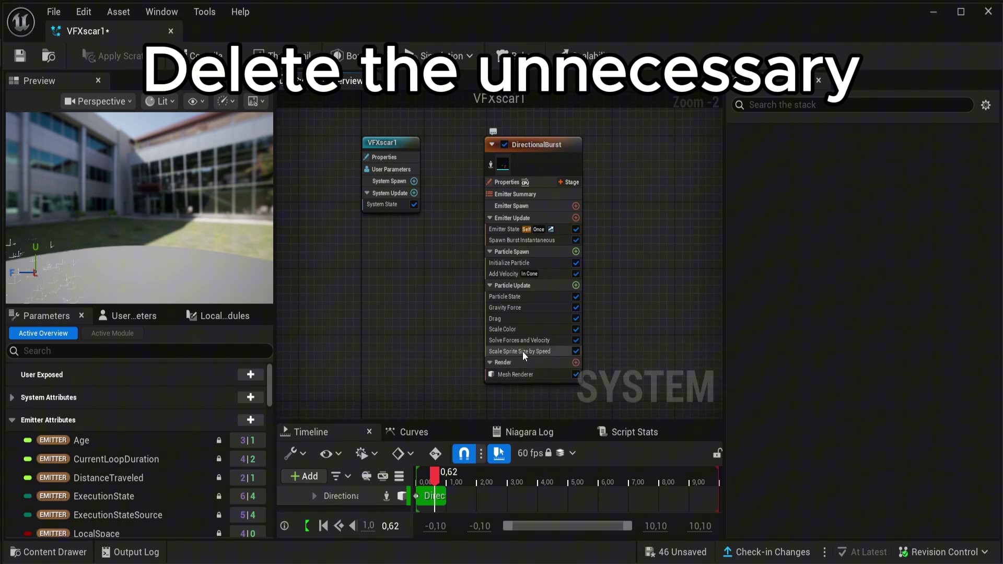
# Delete Particle State, Gravity Force, Drag, Scale Color, Solve Forces and Velocity, and Scale Sprite Size by Speed.
pyautogui.click(516, 299)
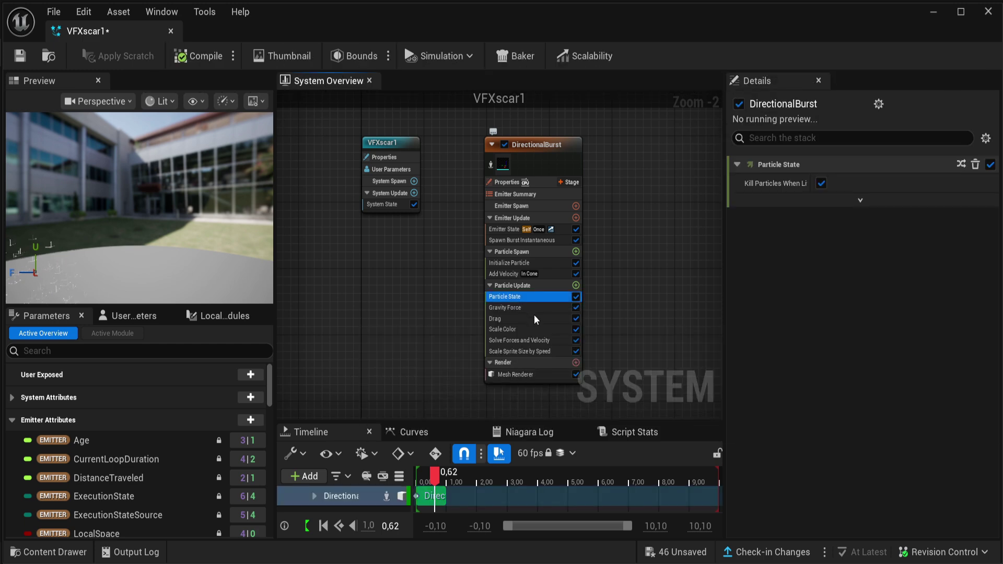
pyautogui.press('Delete')
pyautogui.click(523, 298)
pyautogui.press('Delete')
pyautogui.click(521, 298)
pyautogui.press('Delete')
pyautogui.click(521, 298)
pyautogui.press('Delete')
pyautogui.click(523, 297)
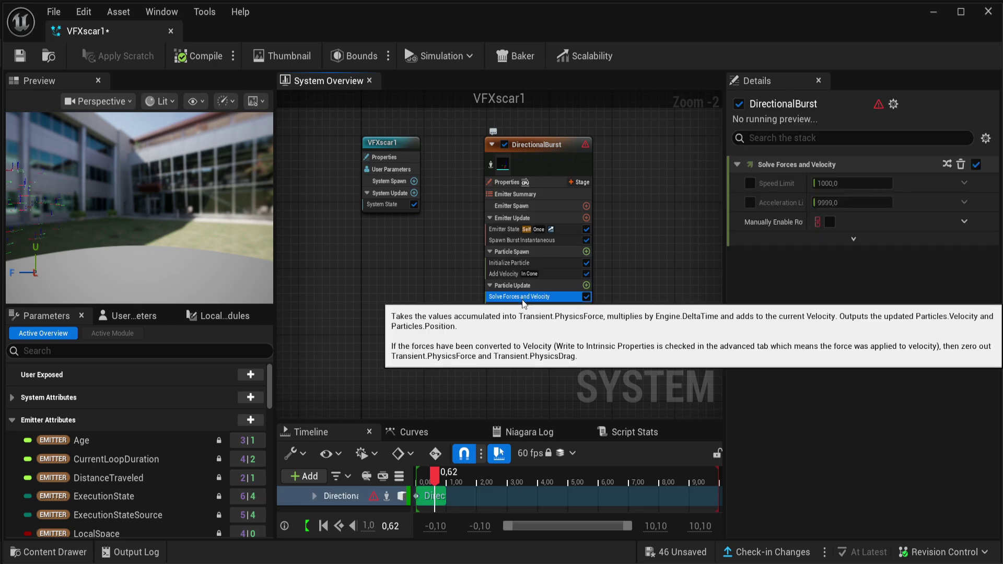
pyautogui.press('Delete')
pyautogui.click(523, 297)
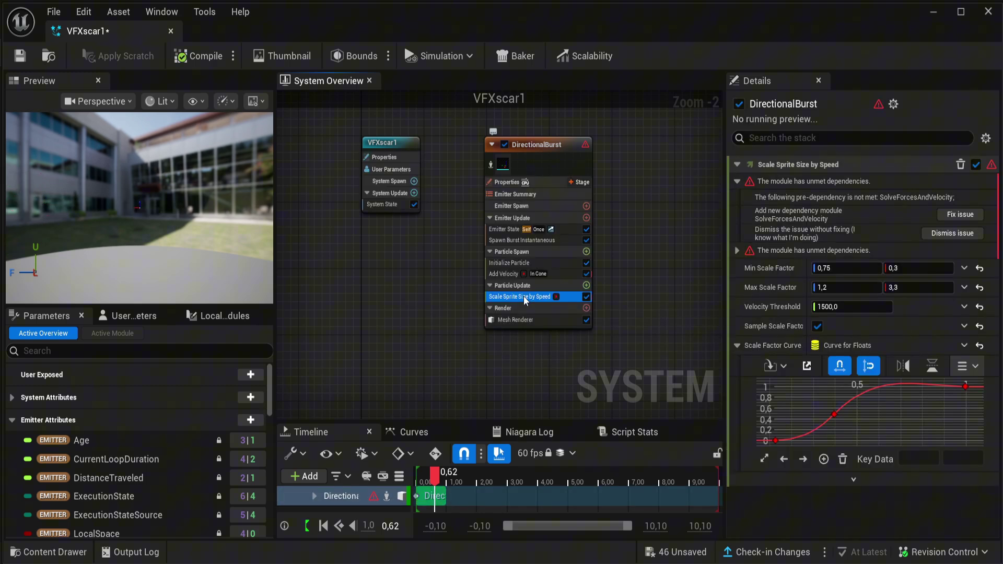
pyautogui.press('Delete')
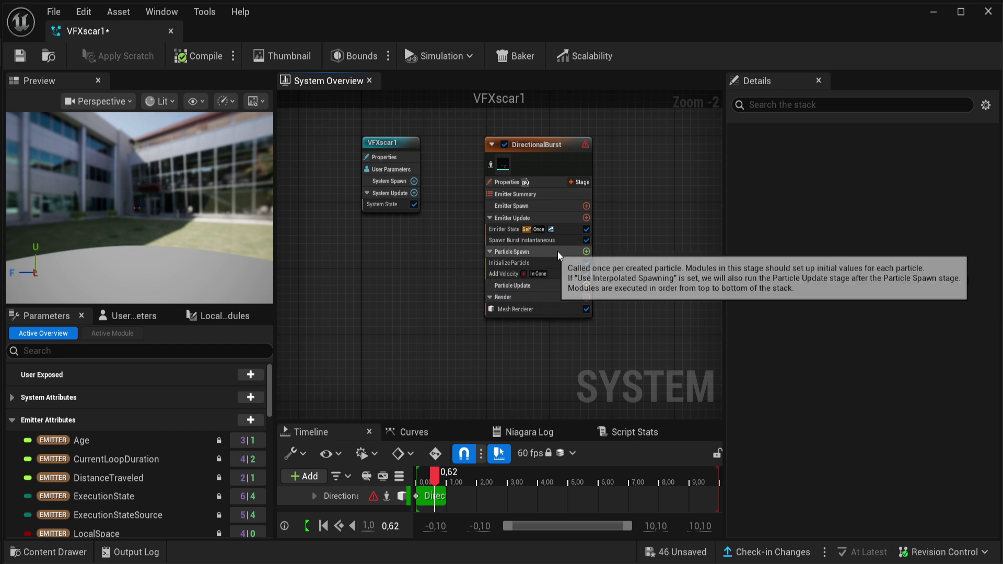
# Add Apply Initial Forces at spawn, disable Add Velocity, and add Static Mesh Location at update.
pyautogui.click(586, 252)
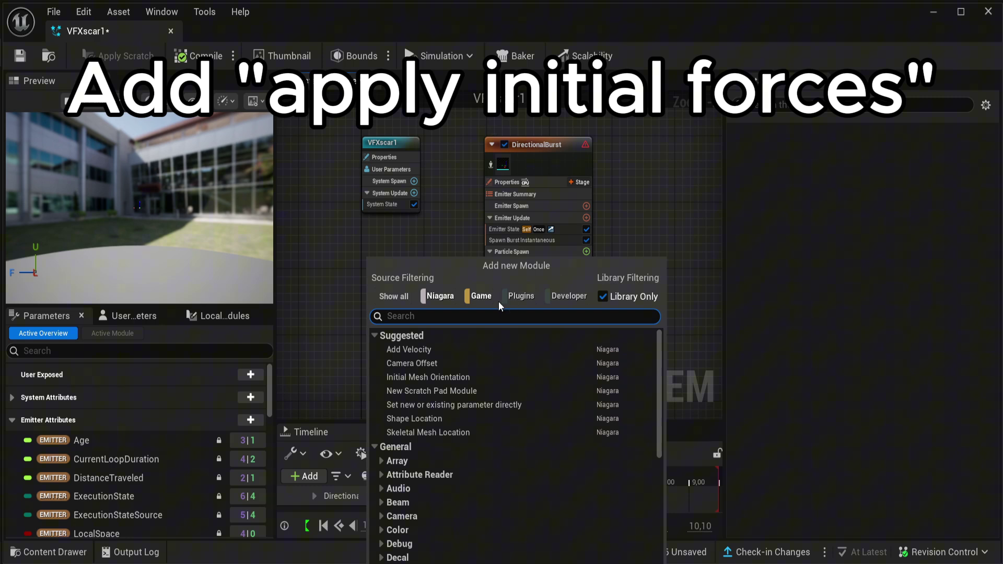
pyautogui.write('apply')
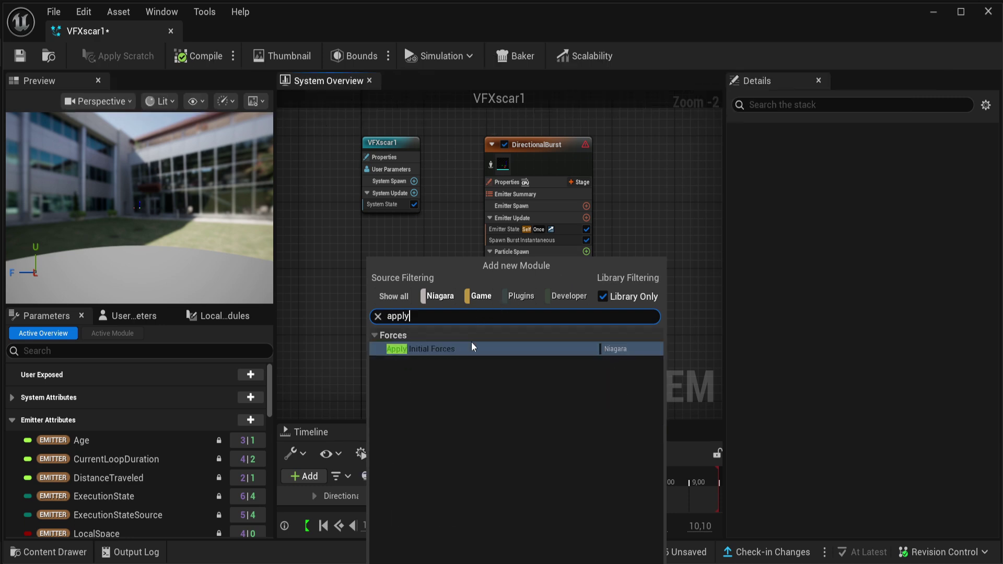
pyautogui.click(473, 347)
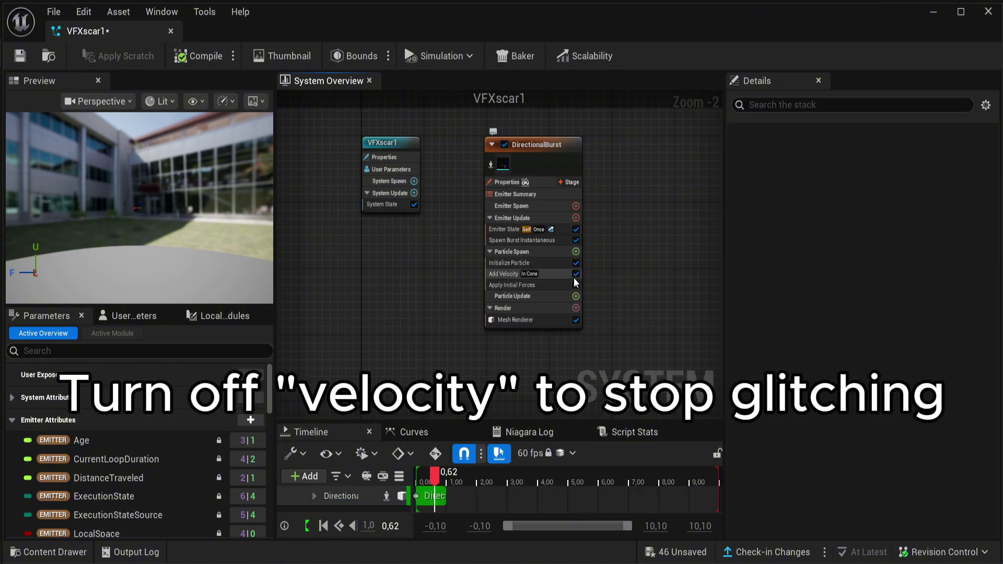
pyautogui.click(576, 273)
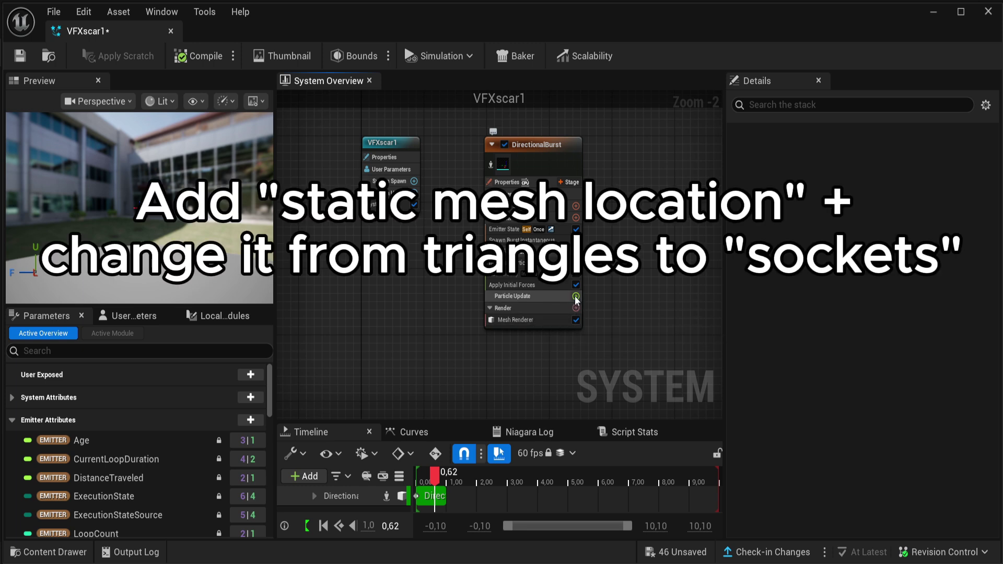
pyautogui.click(576, 296)
pyautogui.write('static')
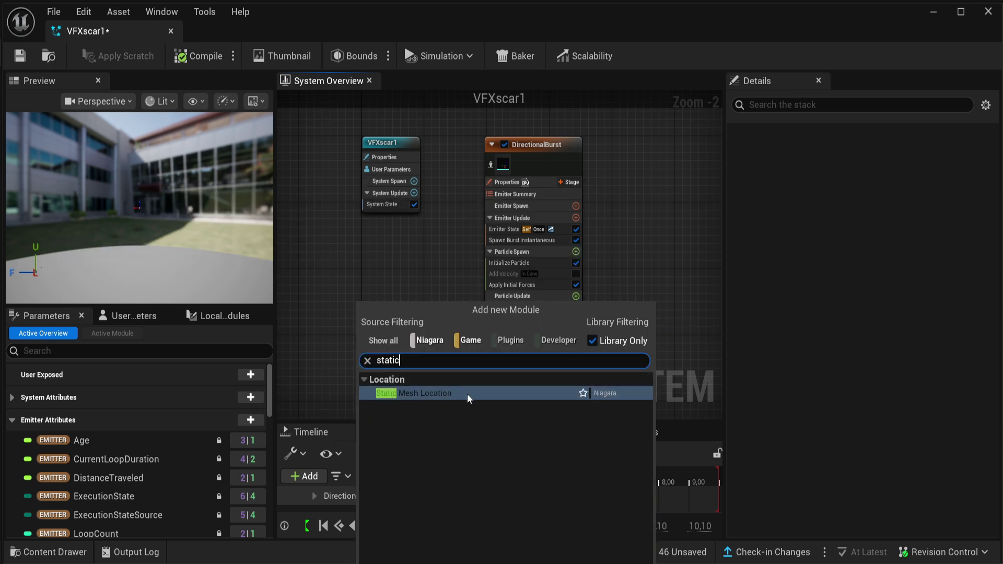
pyautogui.click(470, 394)
# Set the Mesh Renderer's Meshes Index [0] to all_SK_SCAR_LOD0 and read the materials warning.
pyautogui.click(523, 331)
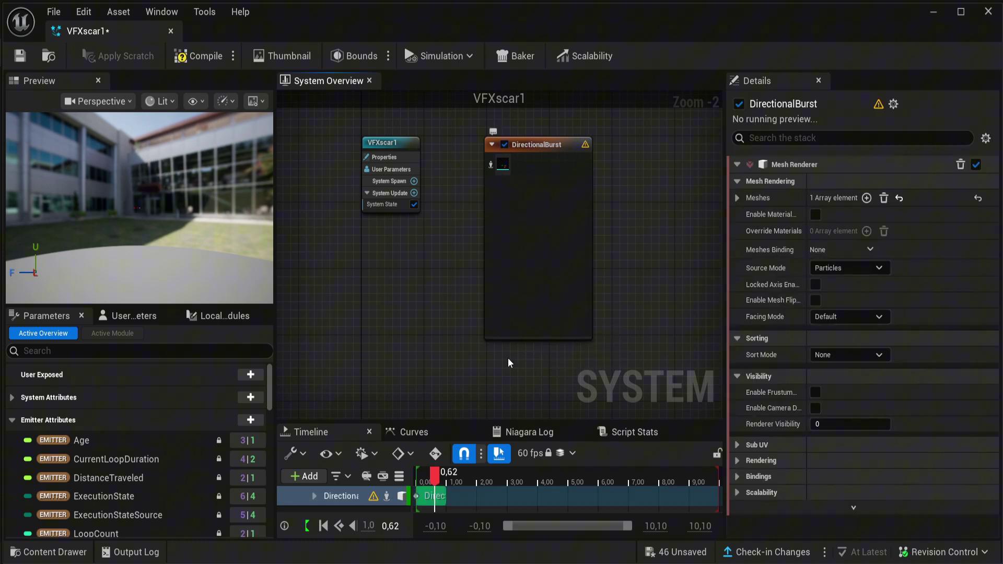
pyautogui.click(738, 198)
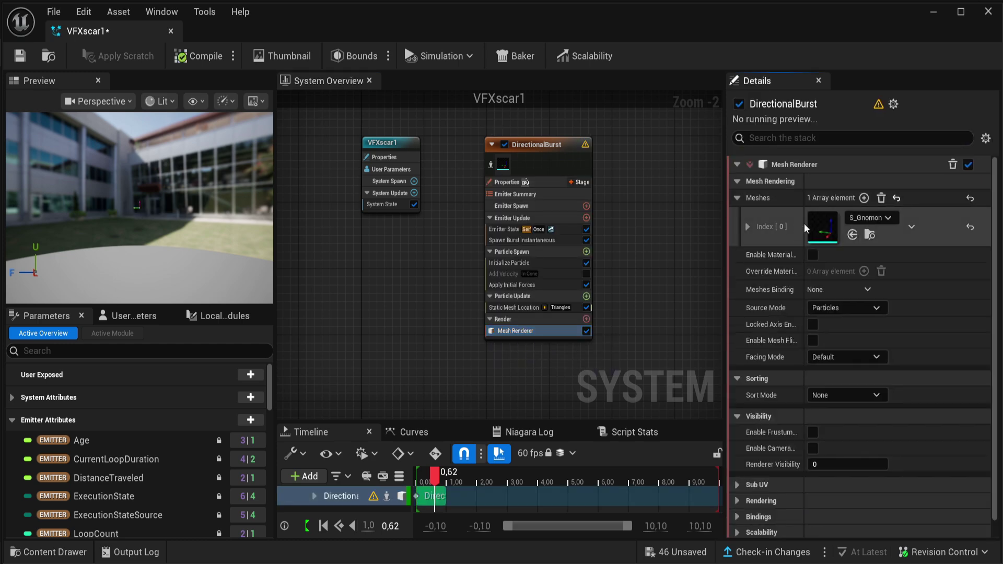
pyautogui.click(873, 218)
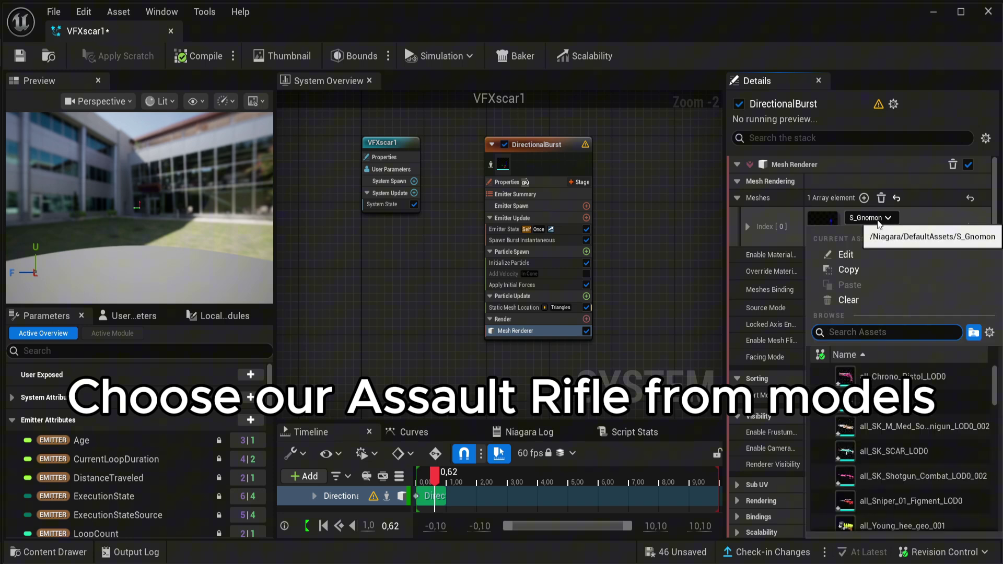
pyautogui.click(849, 455)
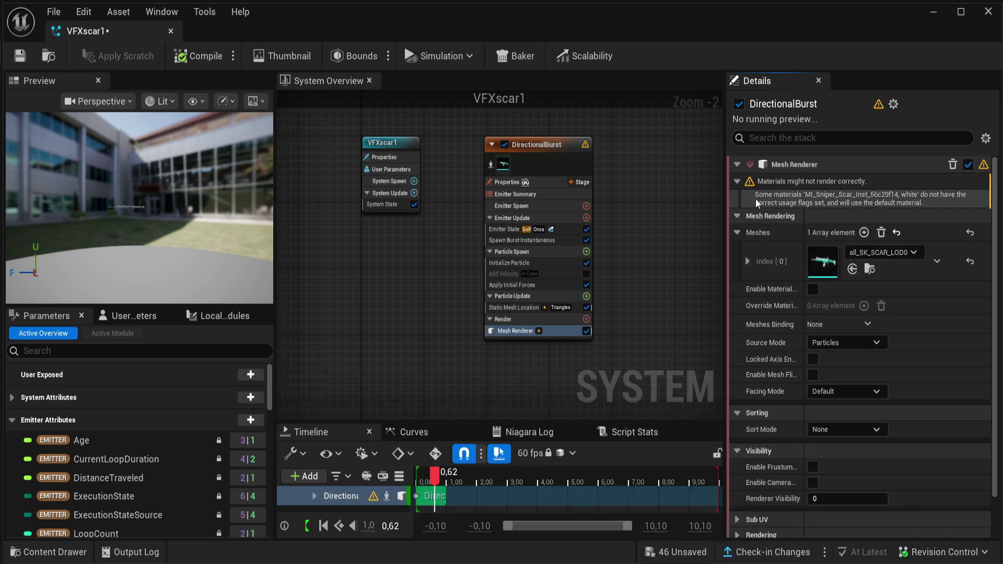
pyautogui.click(802, 202)
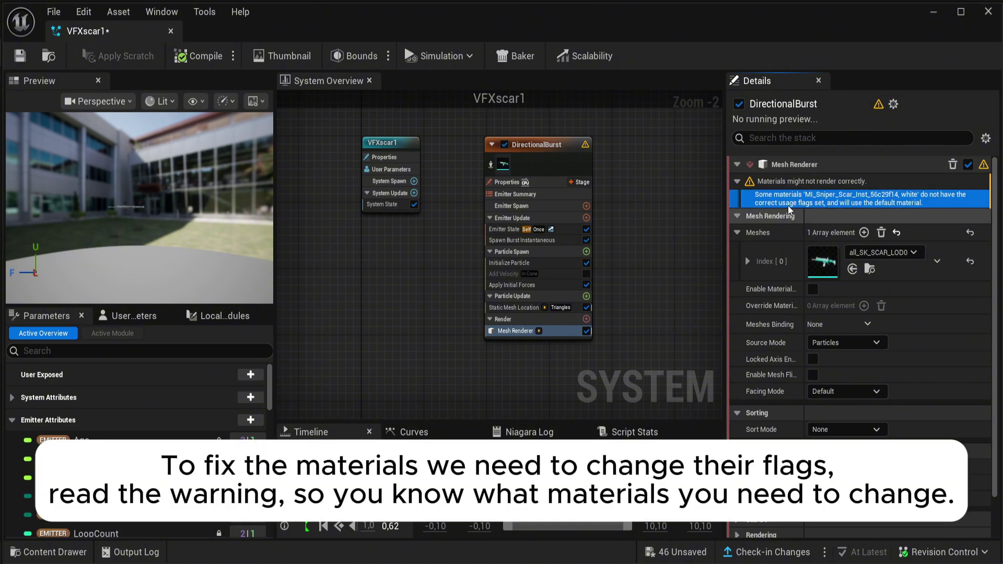
# Open the SQUIDGAME-PACK folder in the Content Drawer and select the white material.
pyautogui.moveTo(455, 281); pyautogui.dragTo(488, 290, button='right')
pyautogui.hotkey('ctrl', 'space')
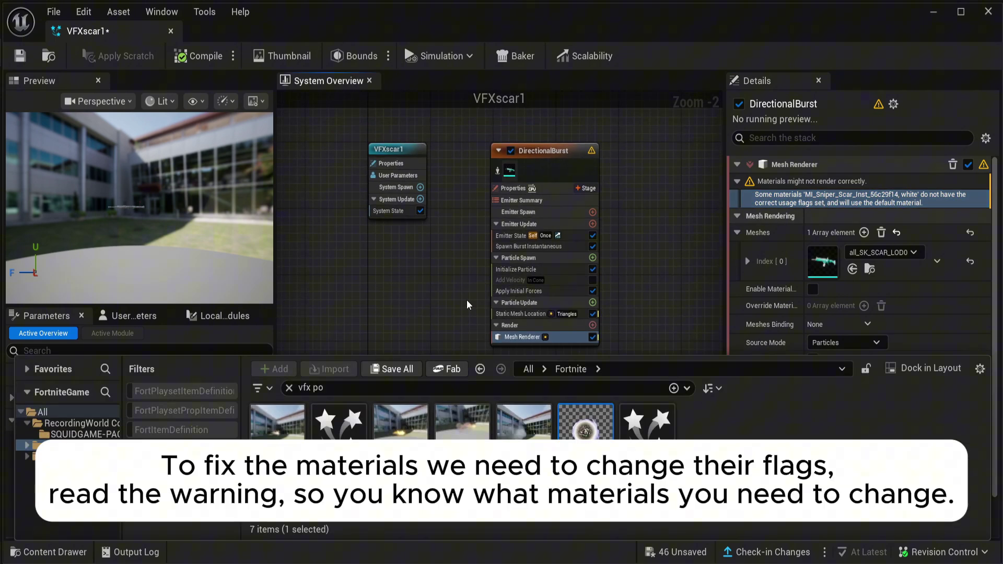
pyautogui.click(290, 388)
pyautogui.click(82, 434)
pyautogui.scroll(-2, 549, 462)
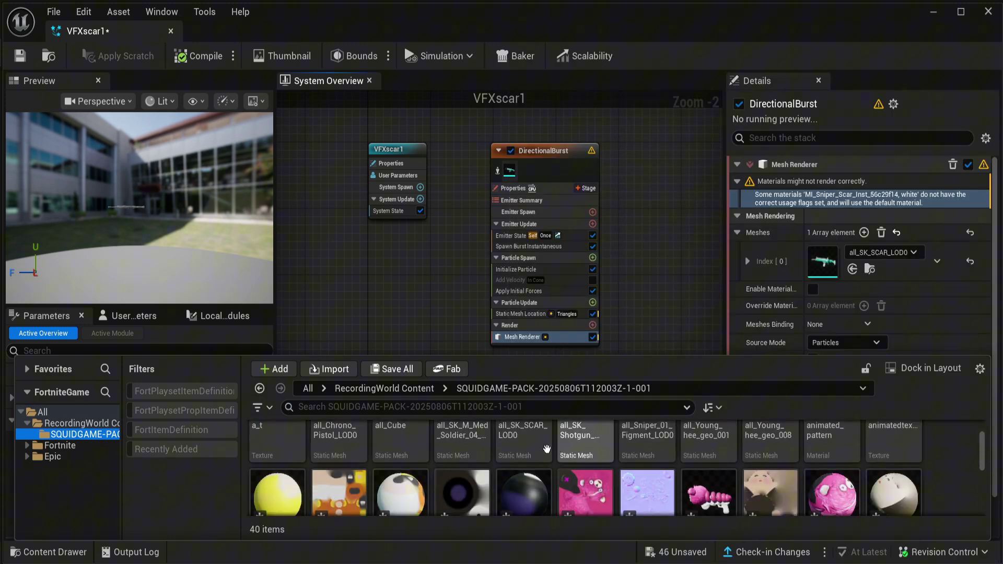
pyautogui.scroll(-2, 548, 462)
pyautogui.scroll(-2, 572, 455)
pyautogui.scroll(-2, 572, 455)
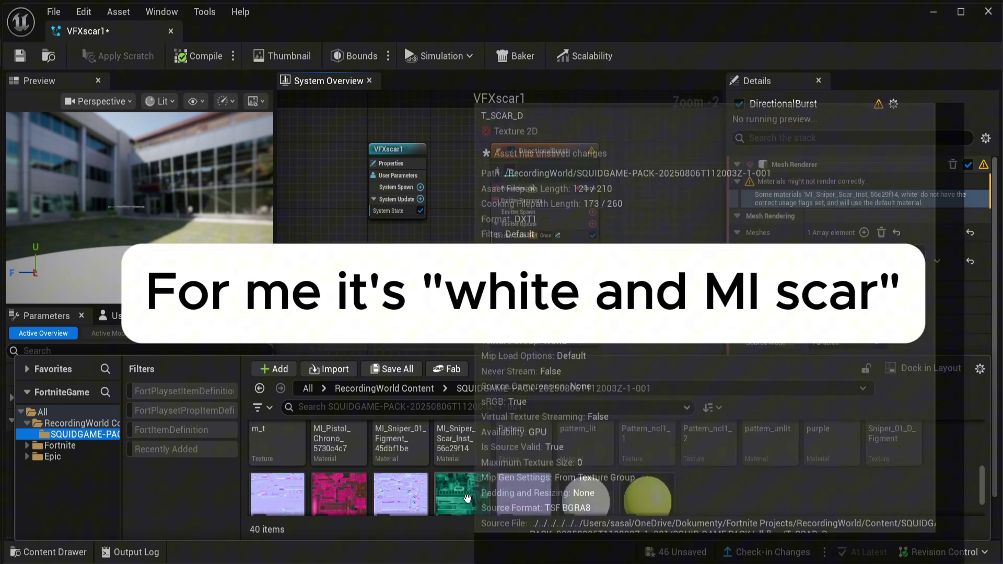
pyautogui.scroll(-2, 463, 486)
pyautogui.click(585, 462)
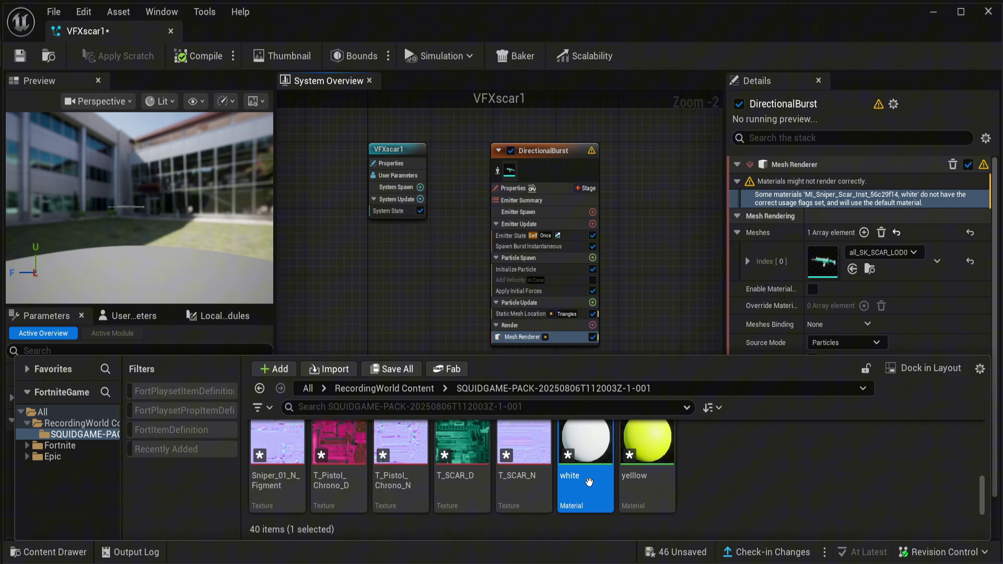
# Enable Used with Niagara Sprites, Ribbons and Mesh Particles on the white material, save it, and close it.
pyautogui.doubleClick(588, 481)
pyautogui.write('ni')
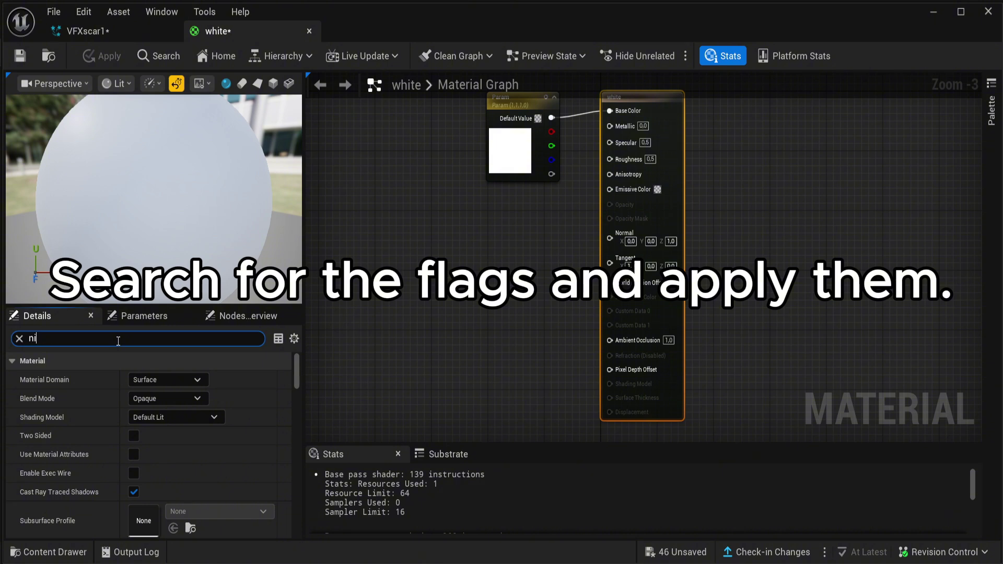
pyautogui.write('aga')
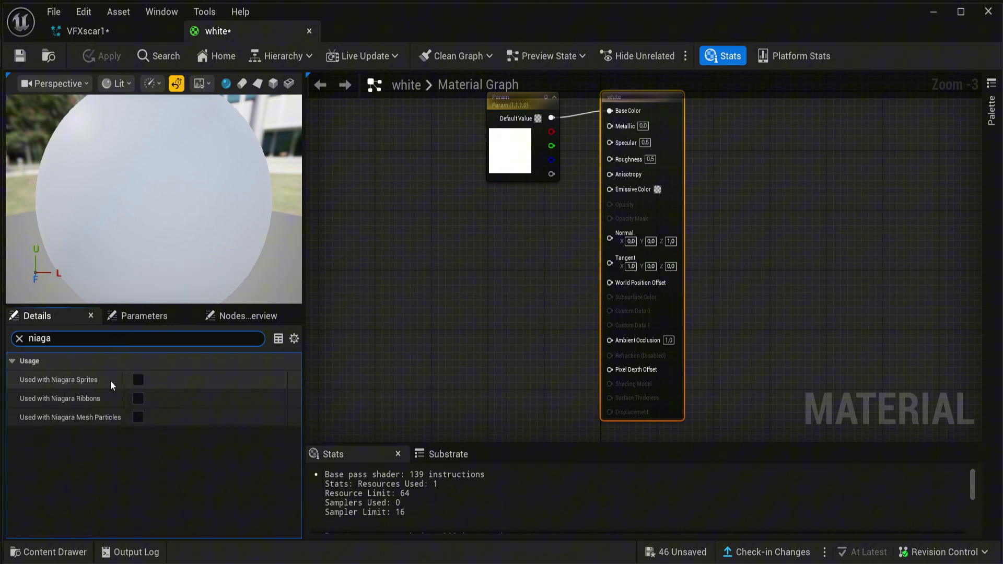
pyautogui.click(138, 380)
pyautogui.click(139, 398)
pyautogui.click(140, 417)
pyautogui.click(22, 56)
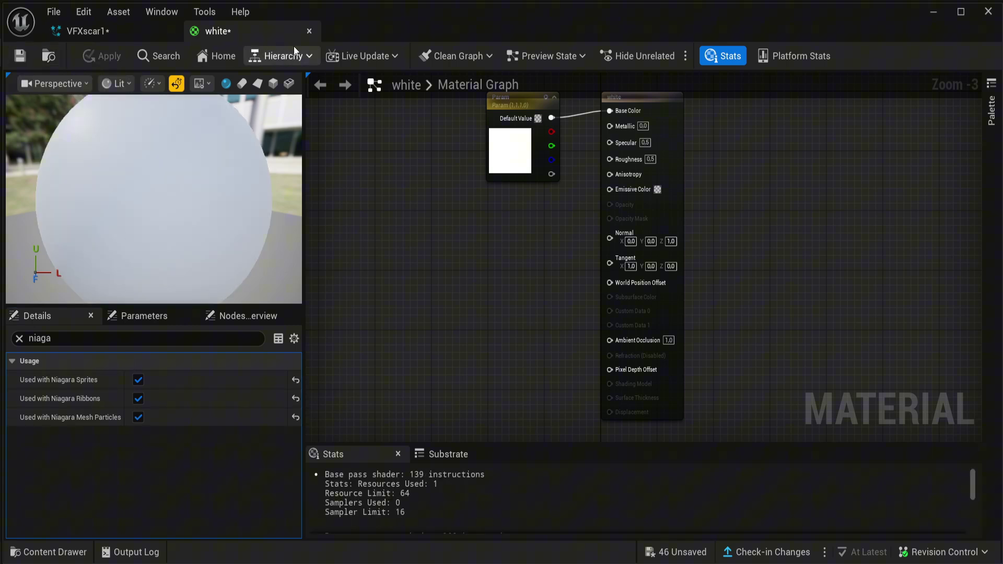
pyautogui.click(310, 30)
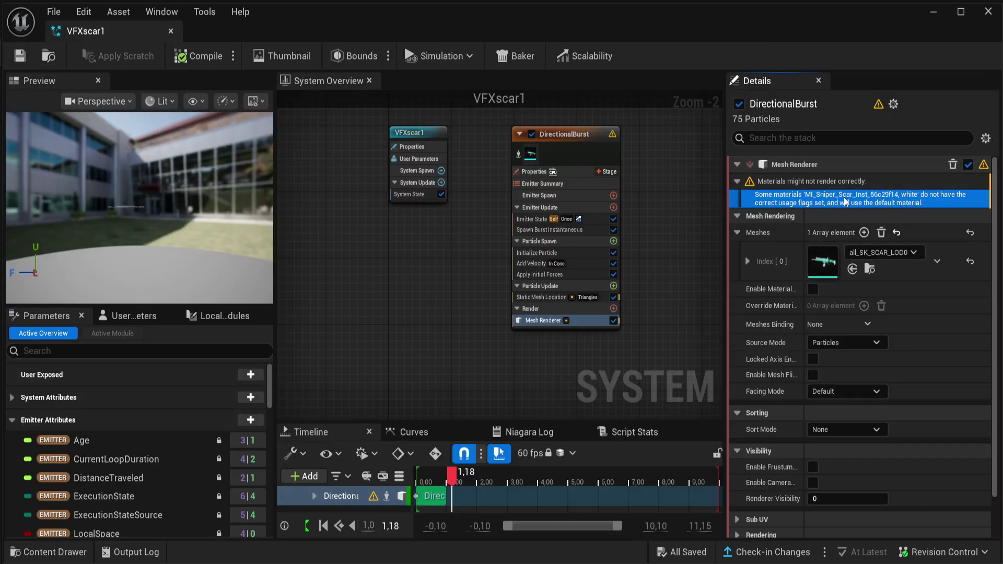
# Open the MI_Sniper_Scar_Inst_56c29f14 material instance from the asset browser.
pyautogui.click(932, 11)
pyautogui.hotkey('ctrl', 'space')
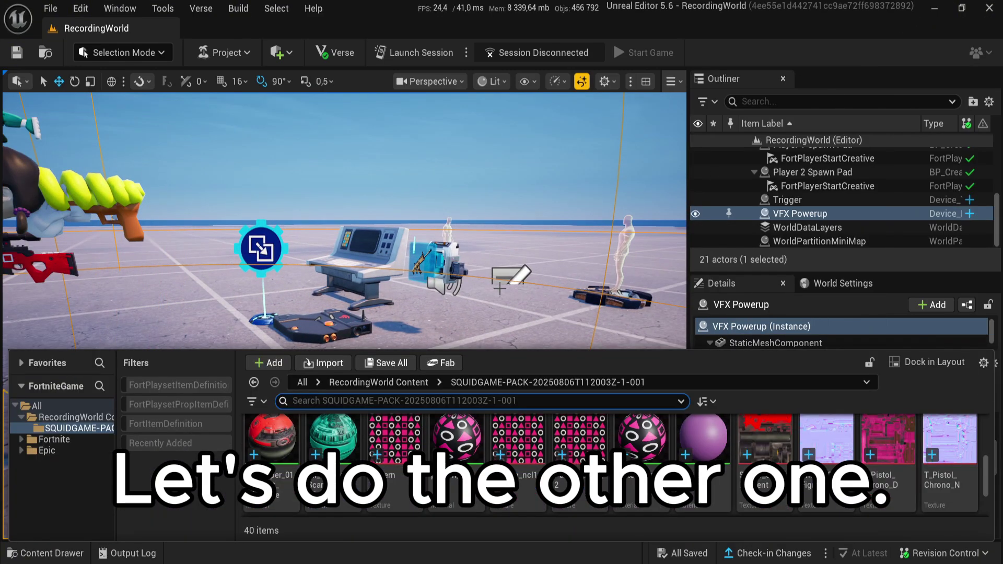
pyautogui.click(346, 476)
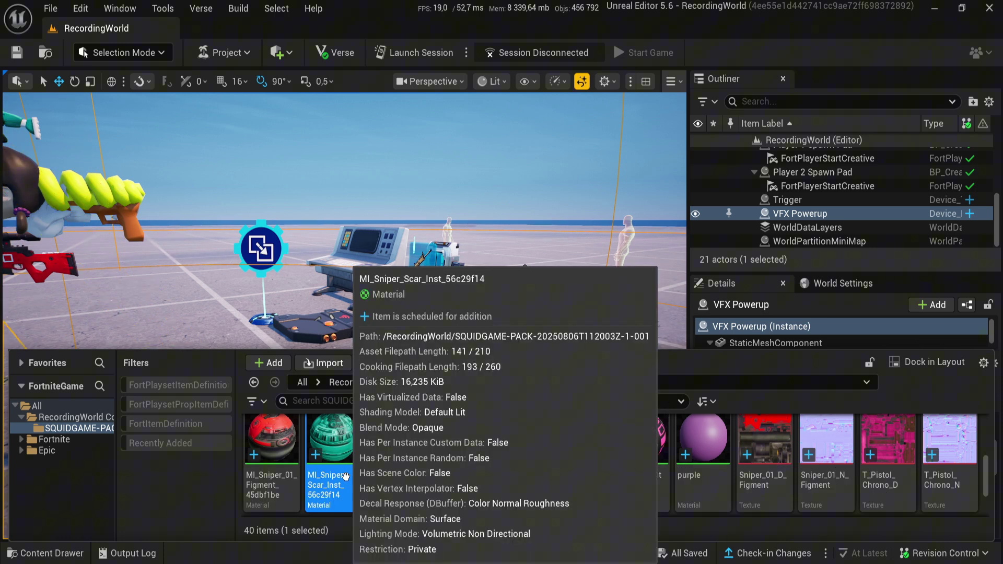
pyautogui.doubleClick(345, 476)
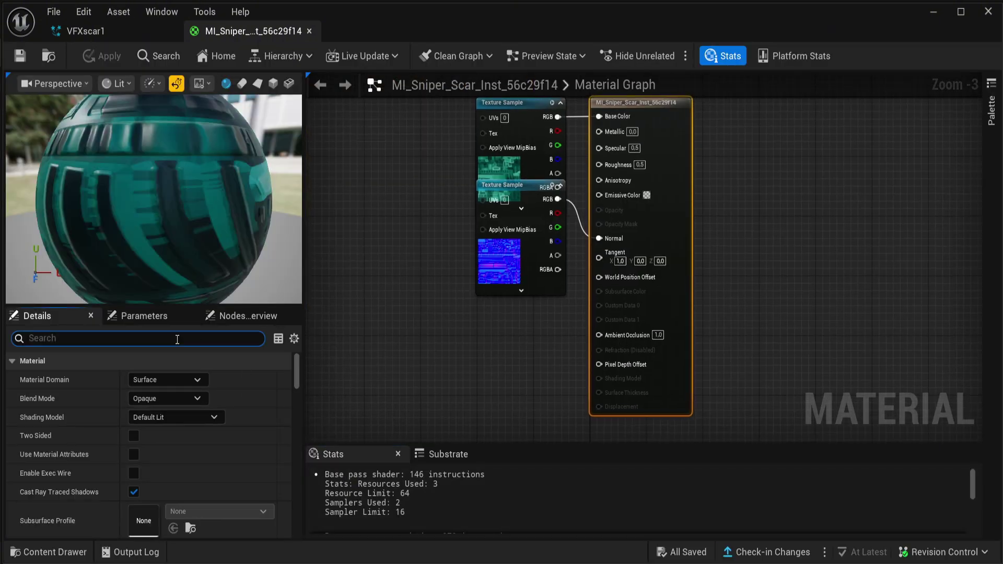
pyautogui.write('niaga')
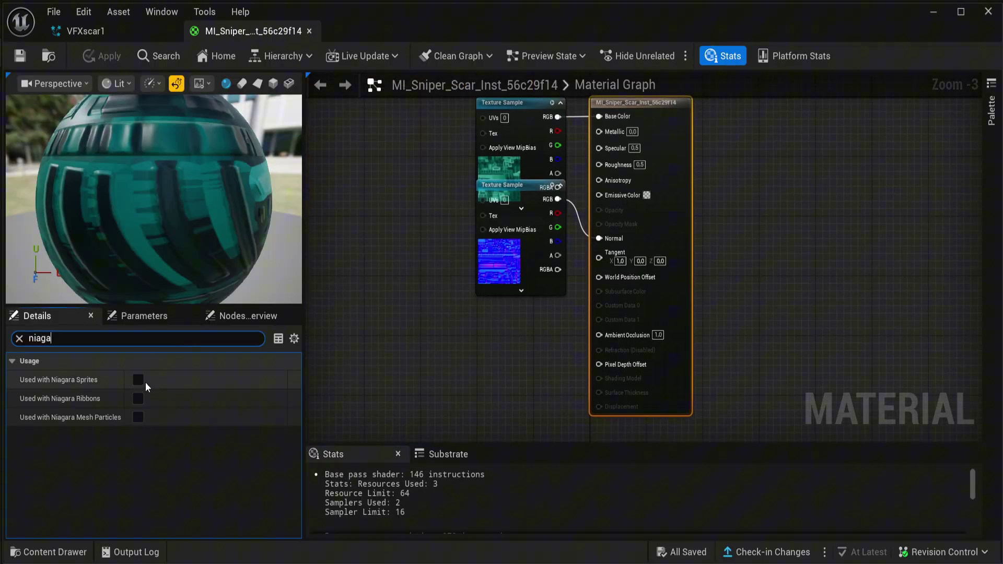
# Tick Used with Niagara Sprites, Ribbons and Mesh Particles, then close the material tab.
pyautogui.click(139, 380)
pyautogui.click(138, 399)
pyautogui.click(138, 418)
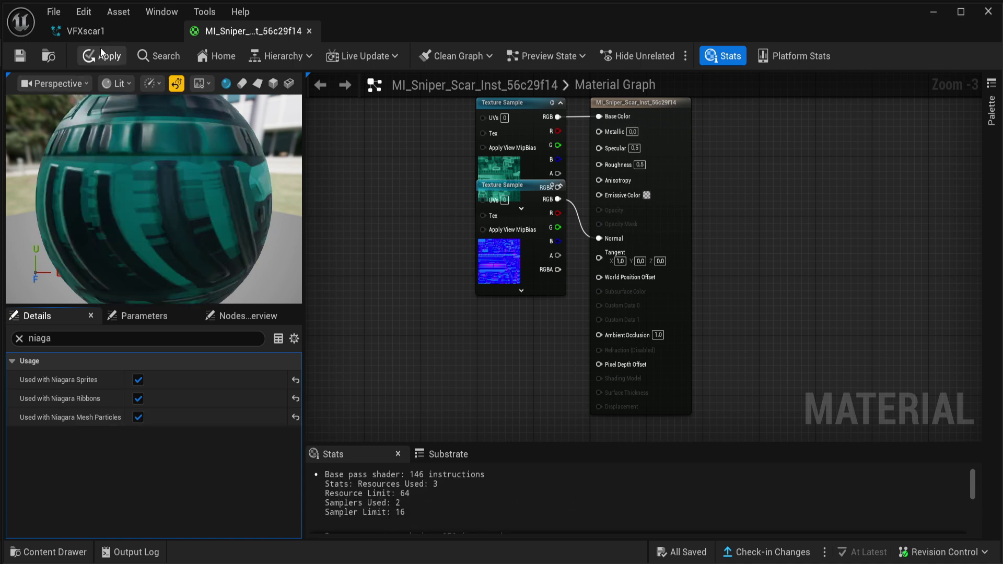
pyautogui.click(309, 31)
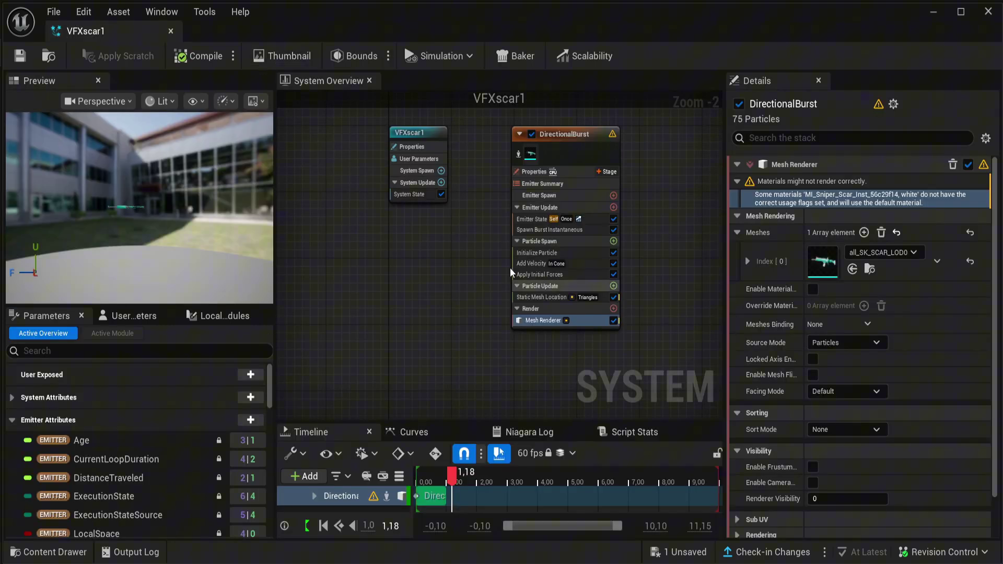
# Set the Static Mesh Location module's Mesh Sampling Type to Sockets.
pyautogui.click(552, 297)
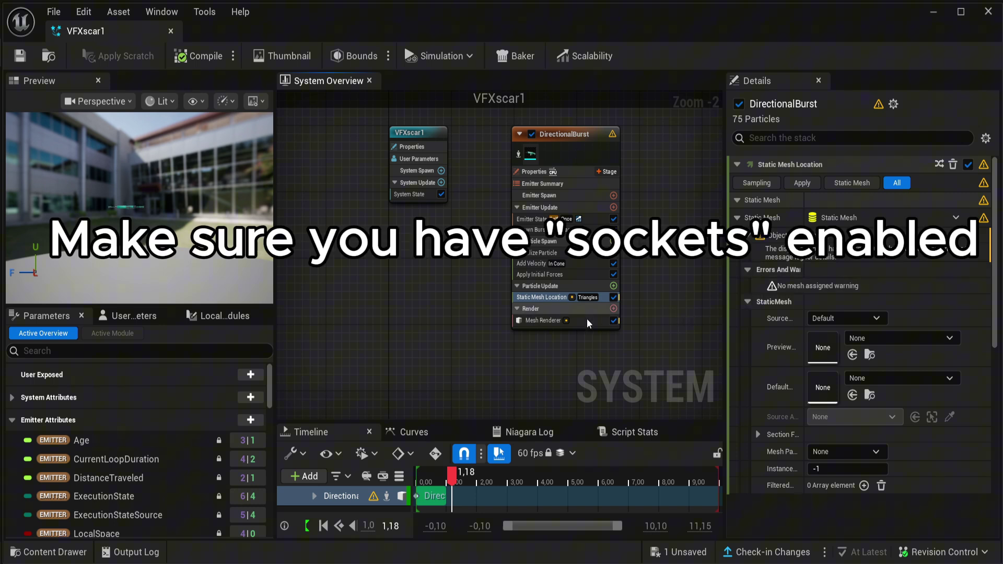
pyautogui.click(588, 298)
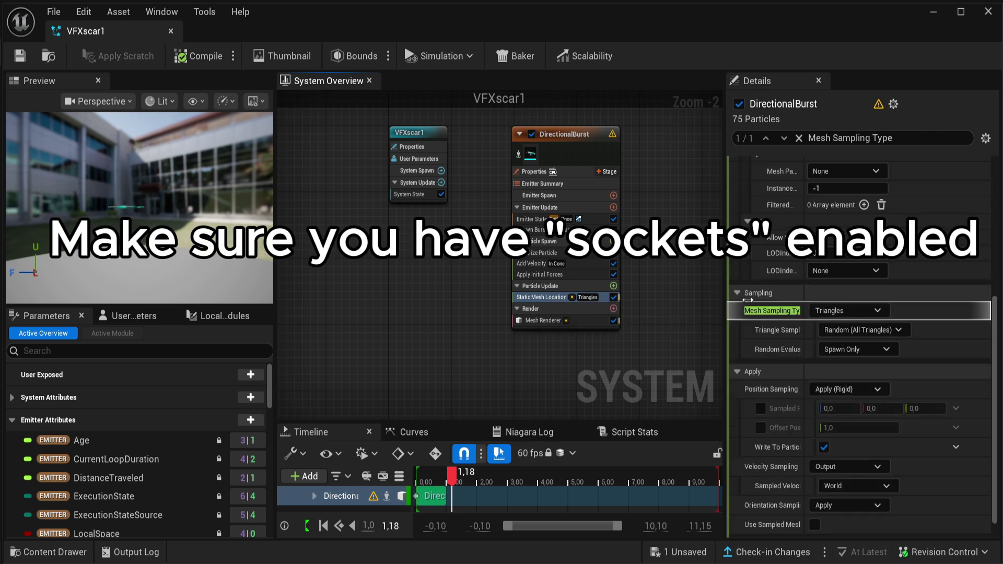
pyautogui.click(846, 310)
pyautogui.click(842, 348)
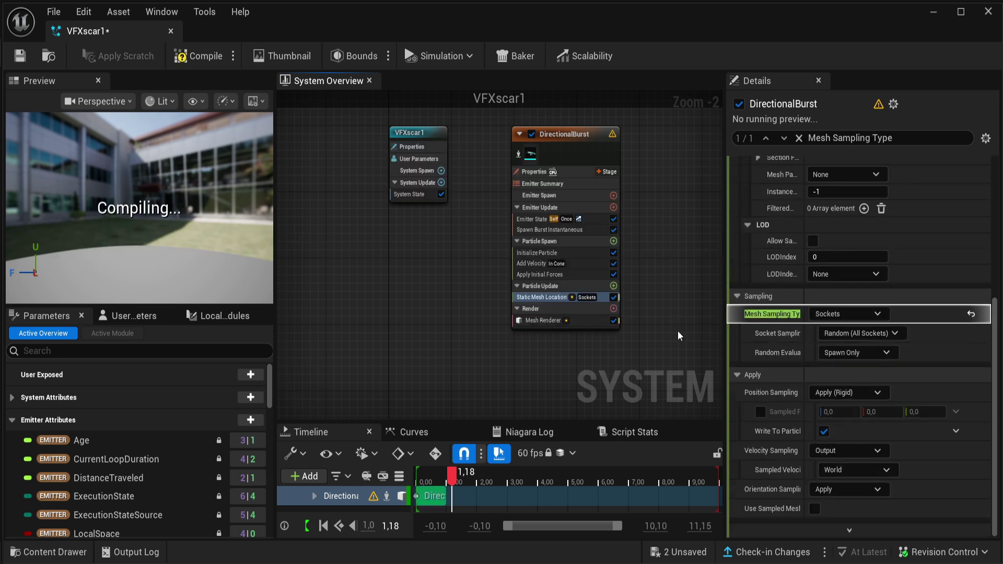
# Replace the Mesh Renderer's mesh list with all_SK_SCAR_LOD0 and inspect the rifle in preview.
pyautogui.click(548, 320)
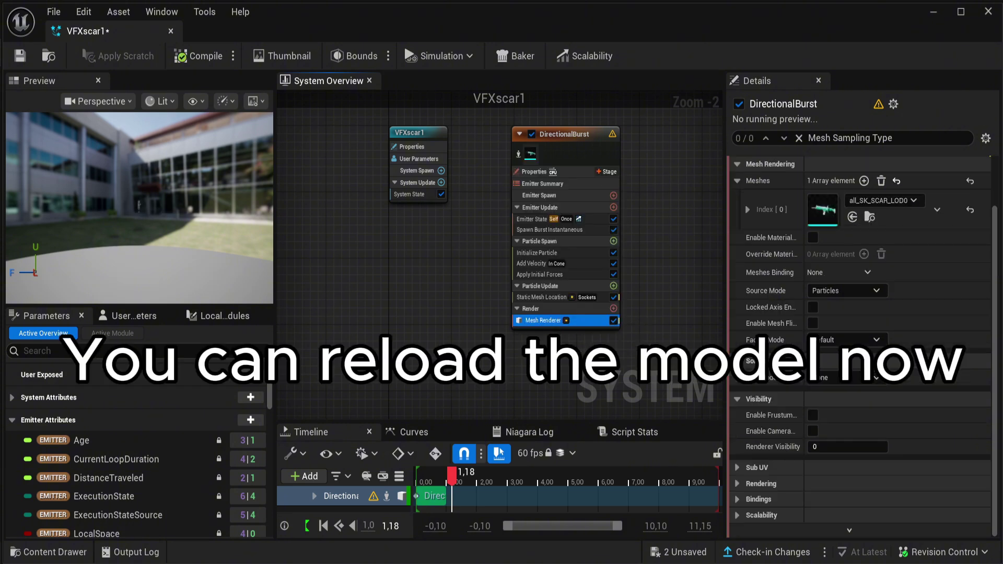
pyautogui.click(881, 181)
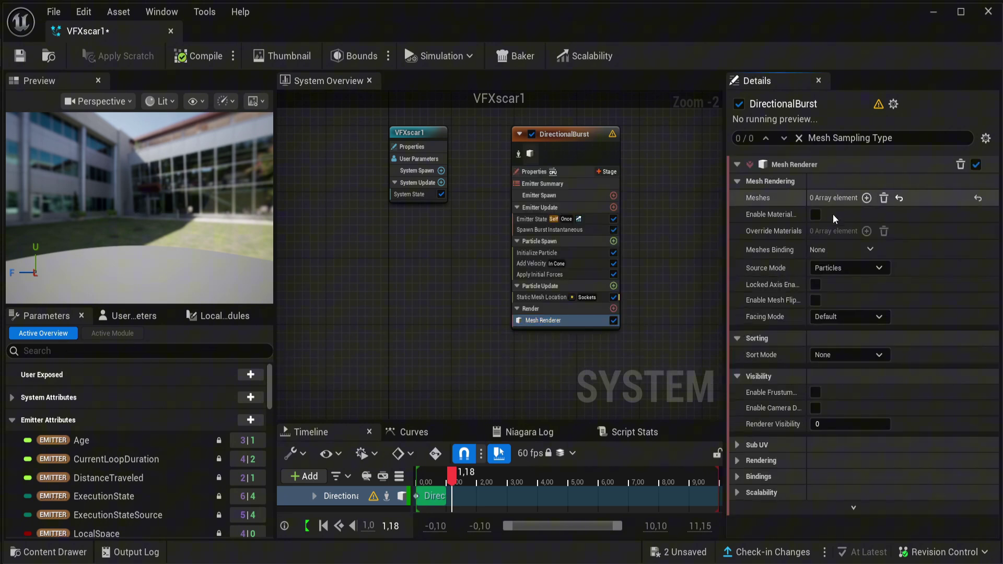
pyautogui.click(866, 198)
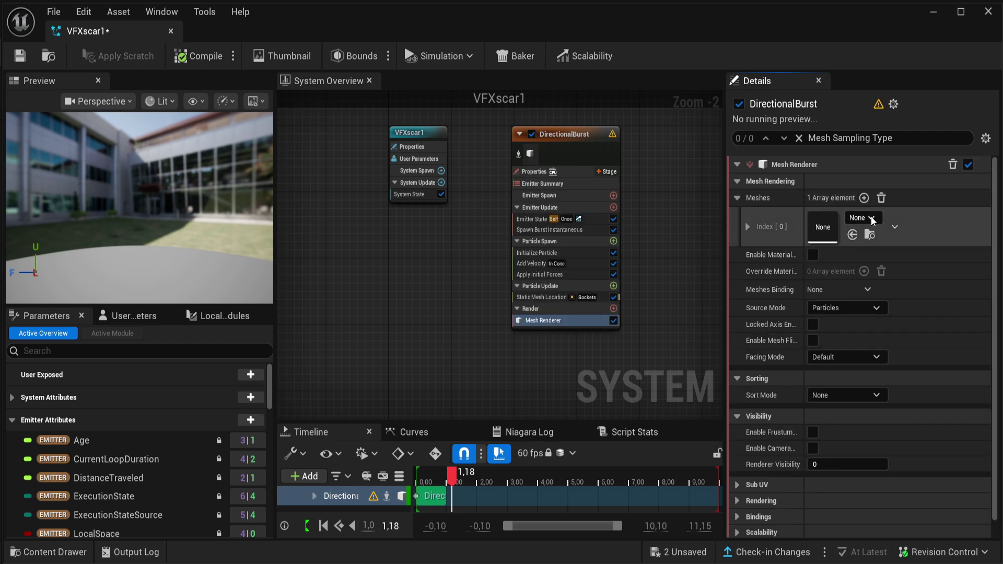
pyautogui.click(871, 219)
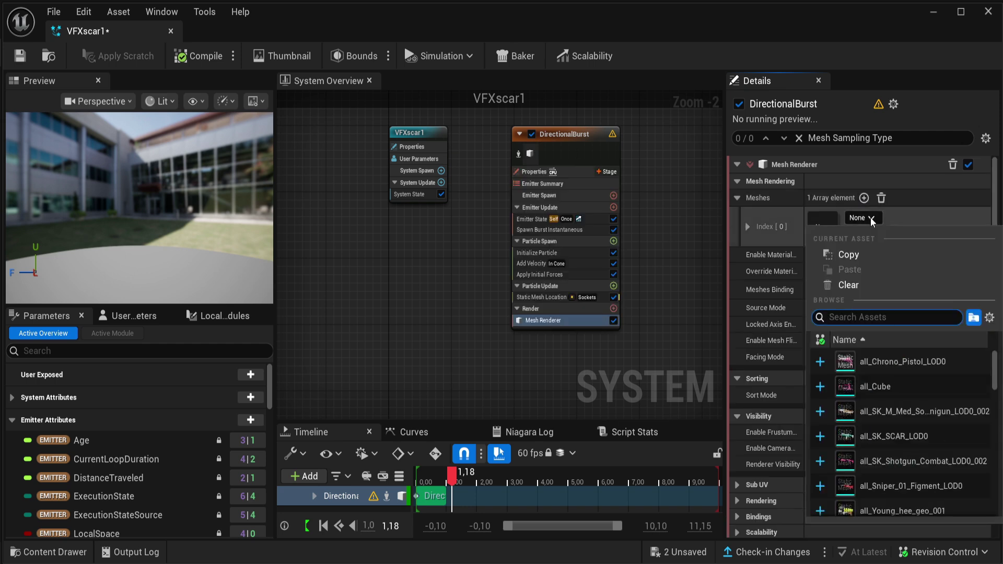
pyautogui.click(885, 360)
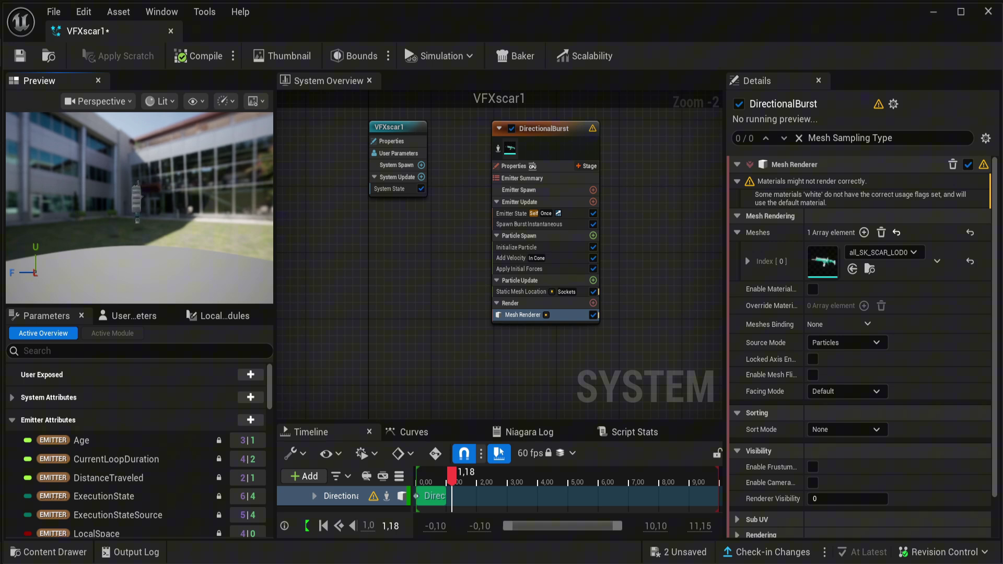
pyautogui.moveTo(140, 208); pyautogui.dragTo(172, 205)
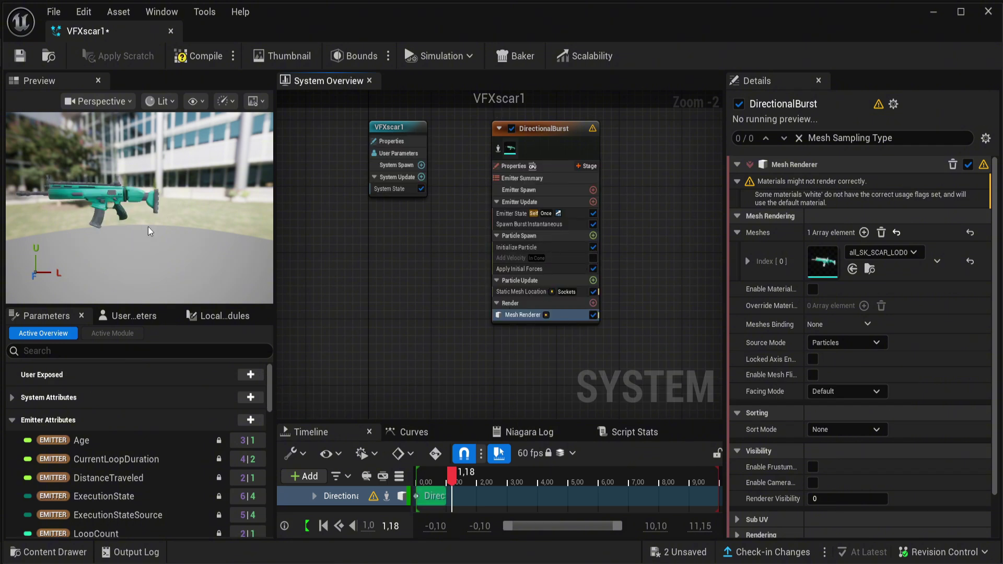
pyautogui.moveTo(149, 231)
pyautogui.mouseDown()
pyautogui.moveTo(205, 228)
pyautogui.moveTo(157, 227)
pyautogui.moveTo(181, 228)
pyautogui.mouseUp()
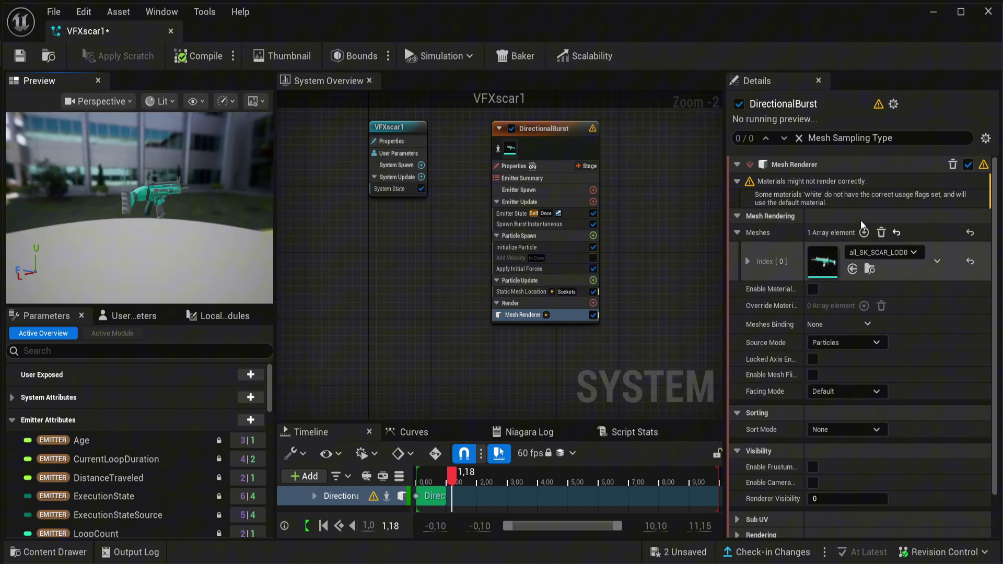
# Give the rifle mesh scale 1.29, pivot offset -0.588/-0.424/0.5 and 90° Z rotation.
pyautogui.click(748, 262)
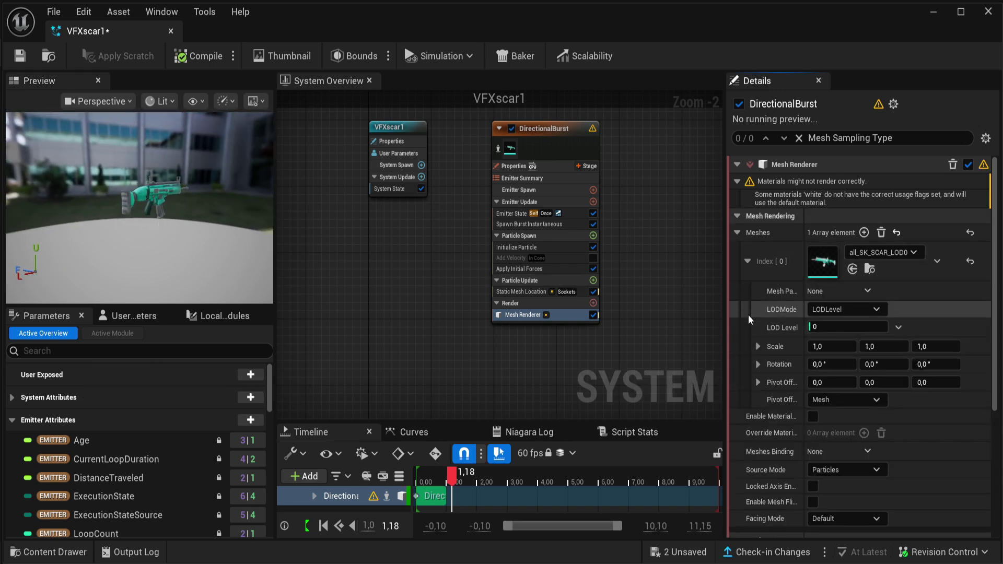
pyautogui.scroll(-1, 788, 354)
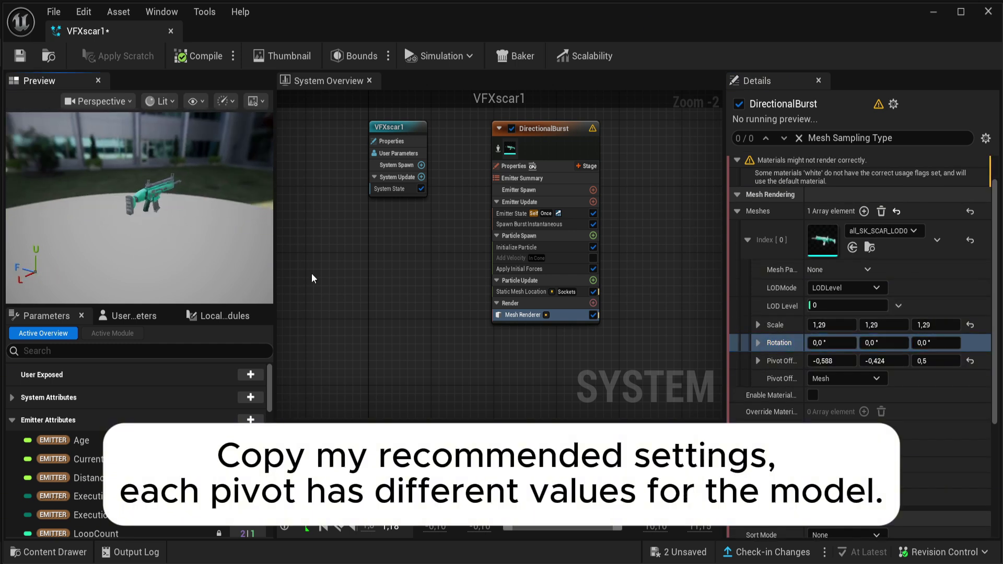
pyautogui.click(947, 344)
pyautogui.write('9')
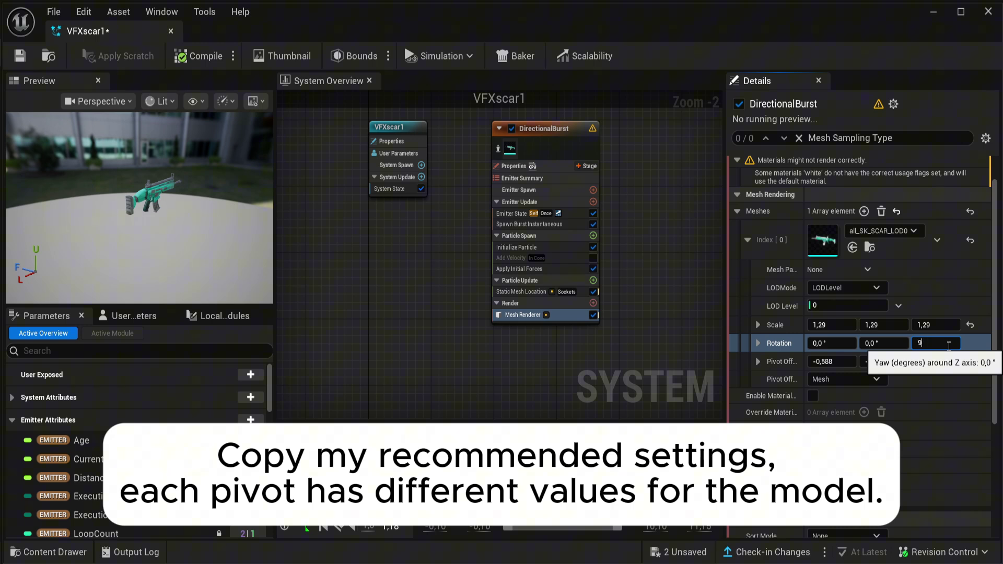
pyautogui.write('0')
pyautogui.press('Return')
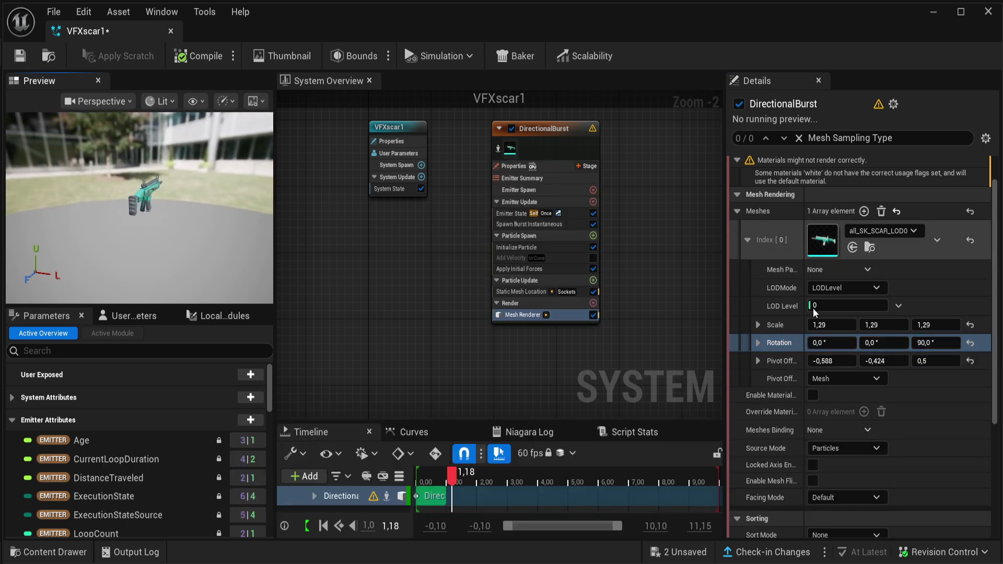
pyautogui.moveTo(609, 280)
pyautogui.mouseDown(button='right')
pyautogui.moveTo(491, 275)
pyautogui.moveTo(590, 305)
pyautogui.mouseUp(button='right')
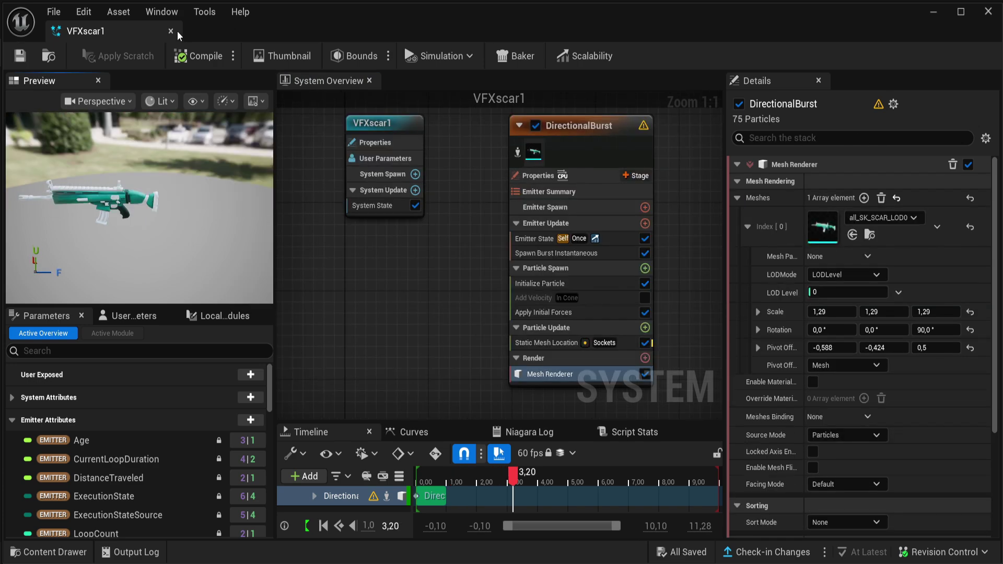
# Close the Niagara editor and set the CustomWeapon Manager's VFX1 to the VFX Powerup device.
pyautogui.click(171, 32)
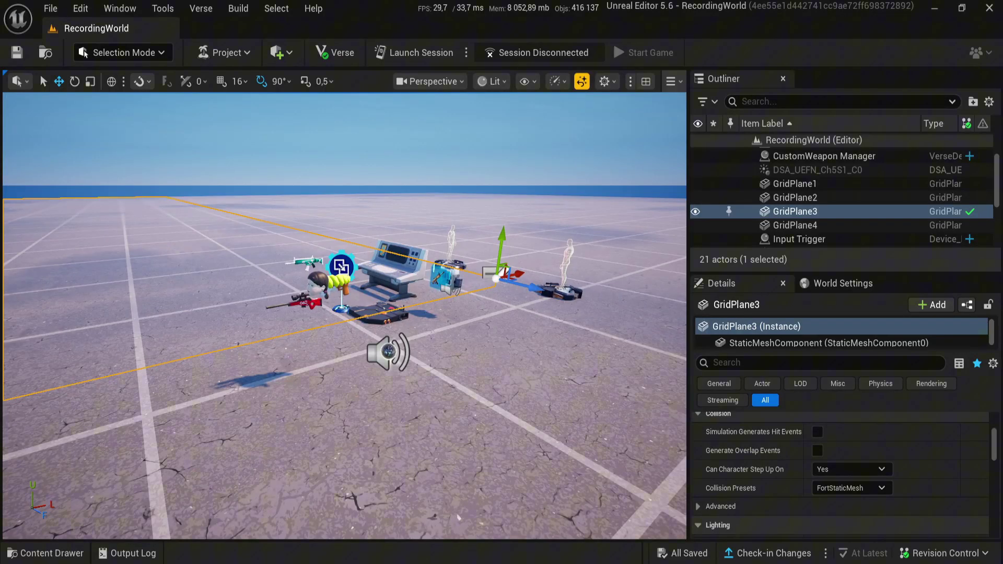
pyautogui.moveTo(282, 351); pyautogui.dragTo(283, 351, button='right')
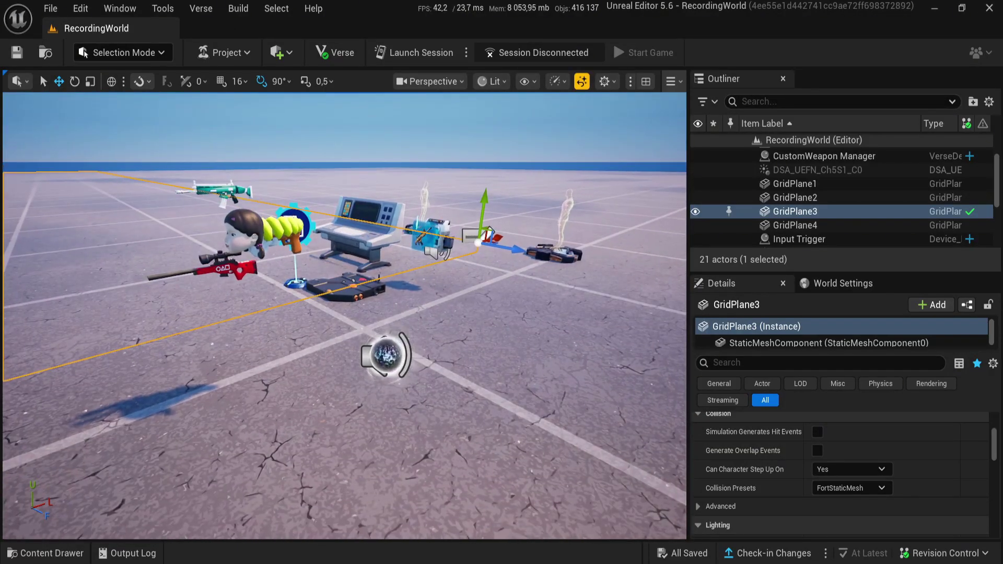
pyautogui.click(824, 156)
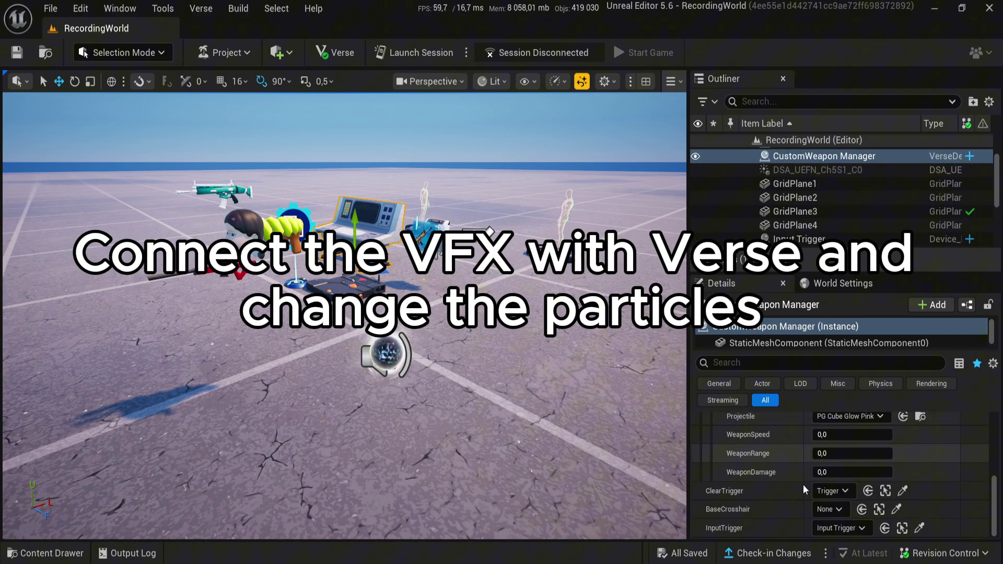
pyautogui.scroll(2, 764, 483)
pyautogui.scroll(1, 770, 484)
pyautogui.scroll(1, 798, 481)
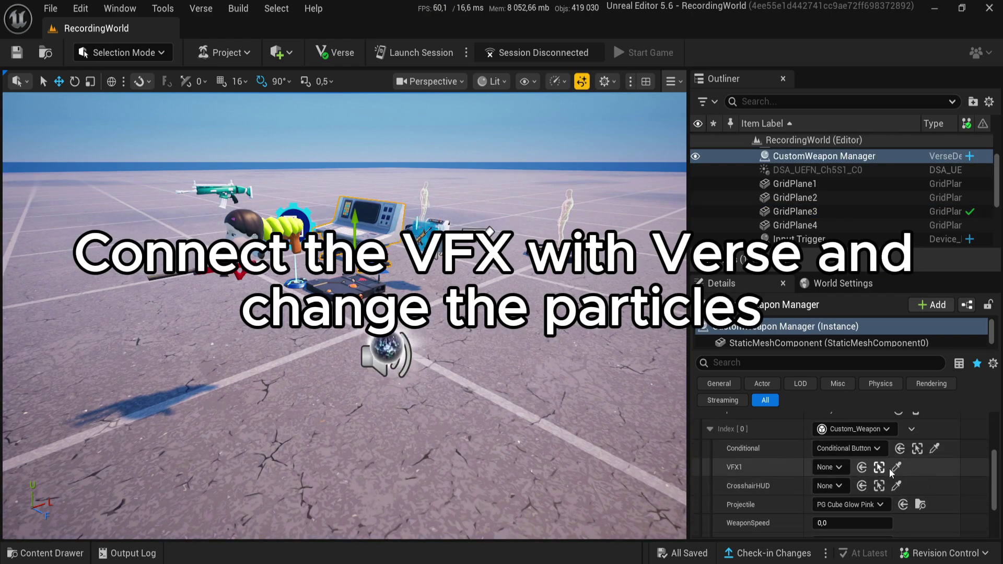
pyautogui.click(896, 467)
pyautogui.click(386, 338)
pyautogui.scroll(-1, 827, 487)
# Choose a fire cylinder projectile particle for the weapon and save the level.
pyautogui.click(822, 486)
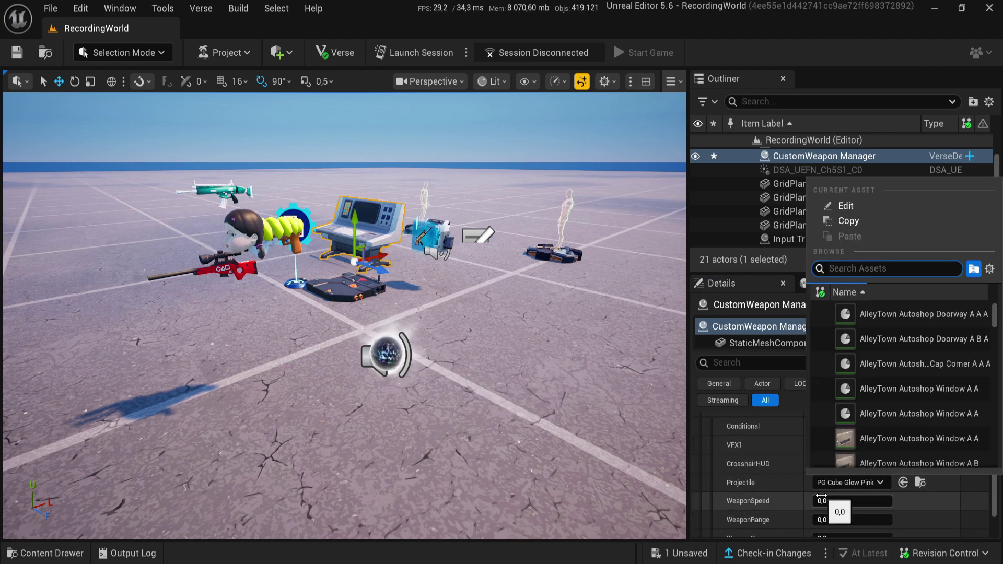
pyautogui.write('fire cylin')
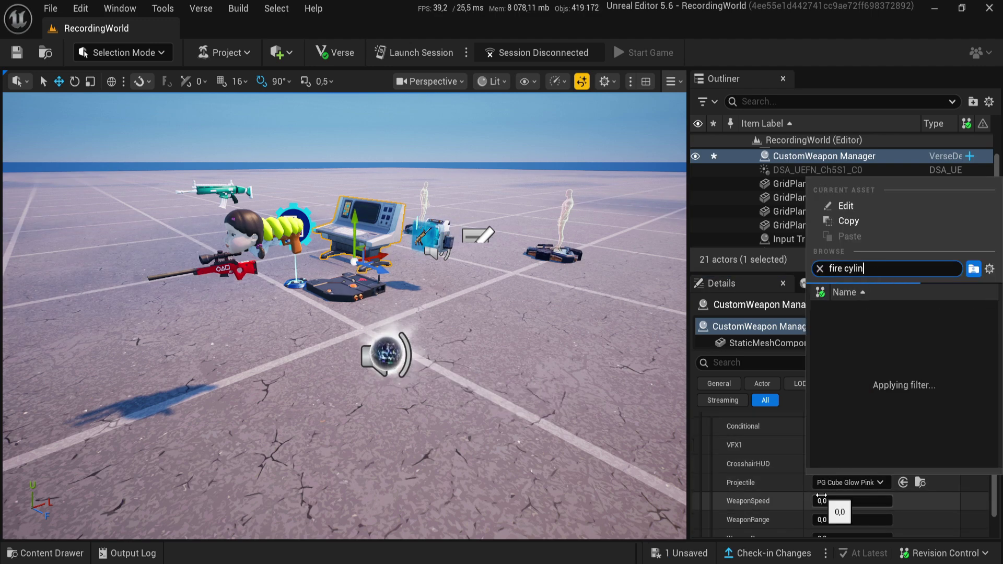
pyautogui.click(902, 316)
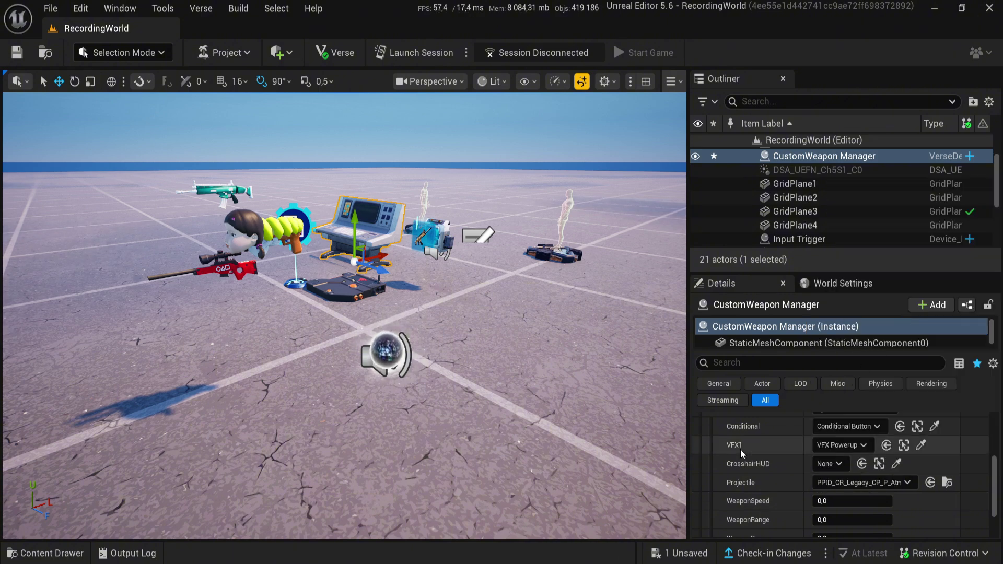
pyautogui.scroll(-2, 753, 470)
pyautogui.scroll(-1, 764, 475)
pyautogui.scroll(5, 787, 478)
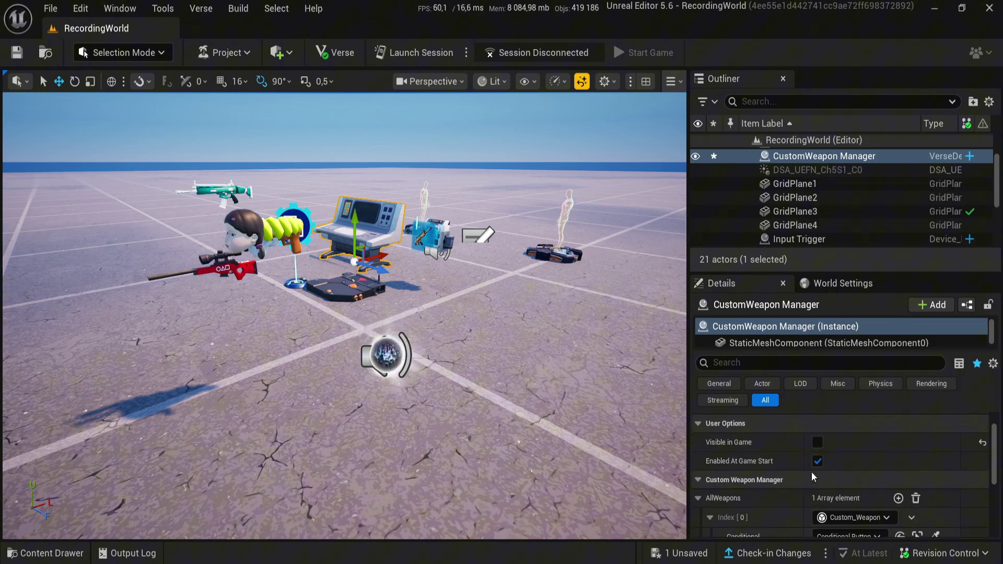
pyautogui.hotkey('ctrl', 's')
pyautogui.click(604, 444)
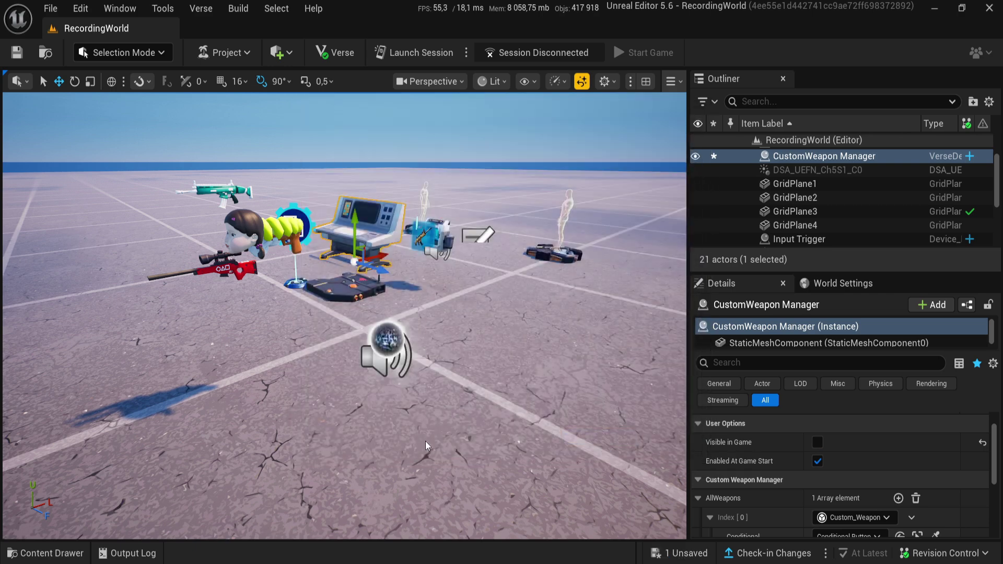
# Find the Item Granter in the Content Drawer and place it in the level.
pyautogui.moveTo(351, 408); pyautogui.dragTo(366, 358, button='right')
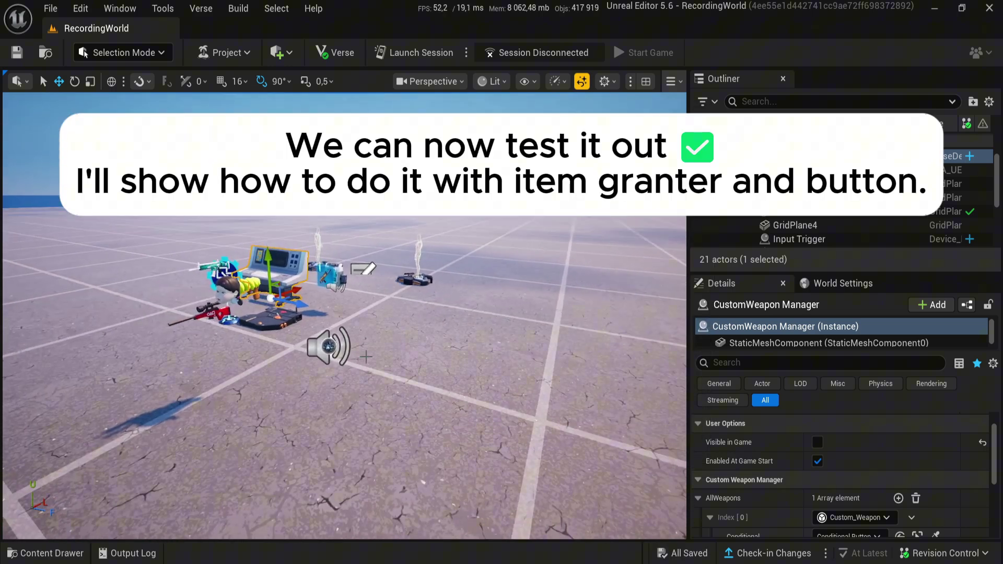
pyautogui.hotkey('ctrl', 'space')
pyautogui.click(49, 442)
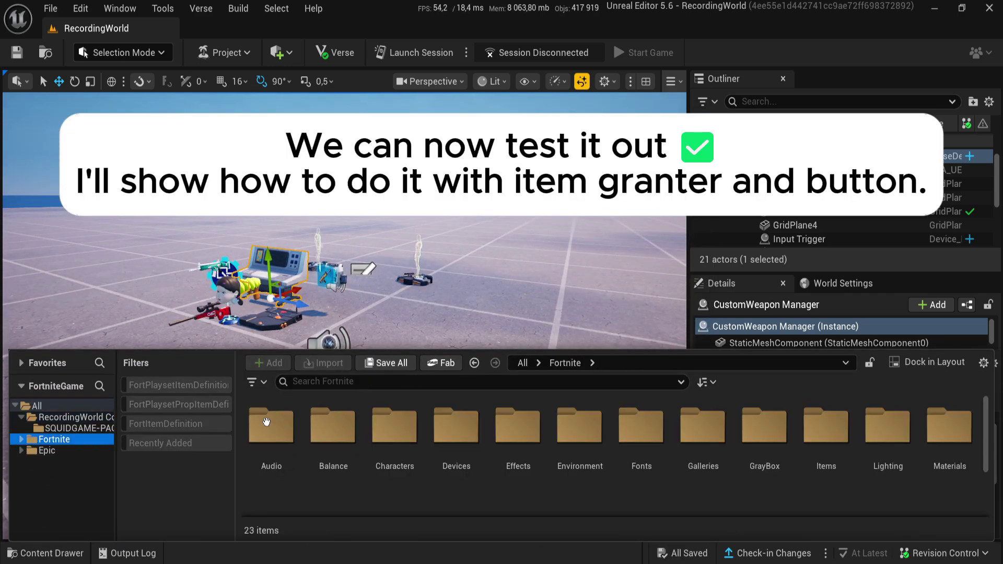
pyautogui.click(342, 382)
pyautogui.write('ite')
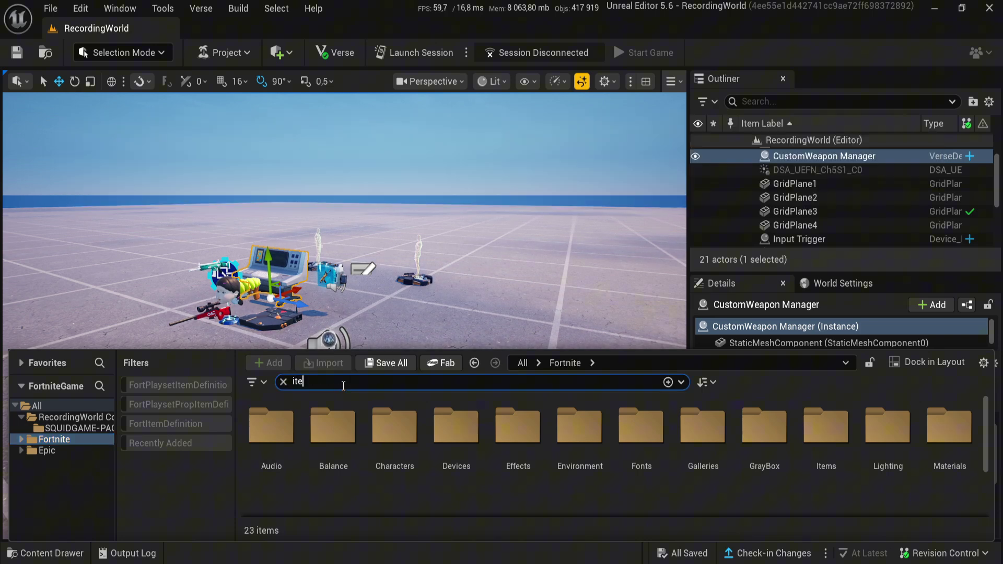
pyautogui.write('m gra')
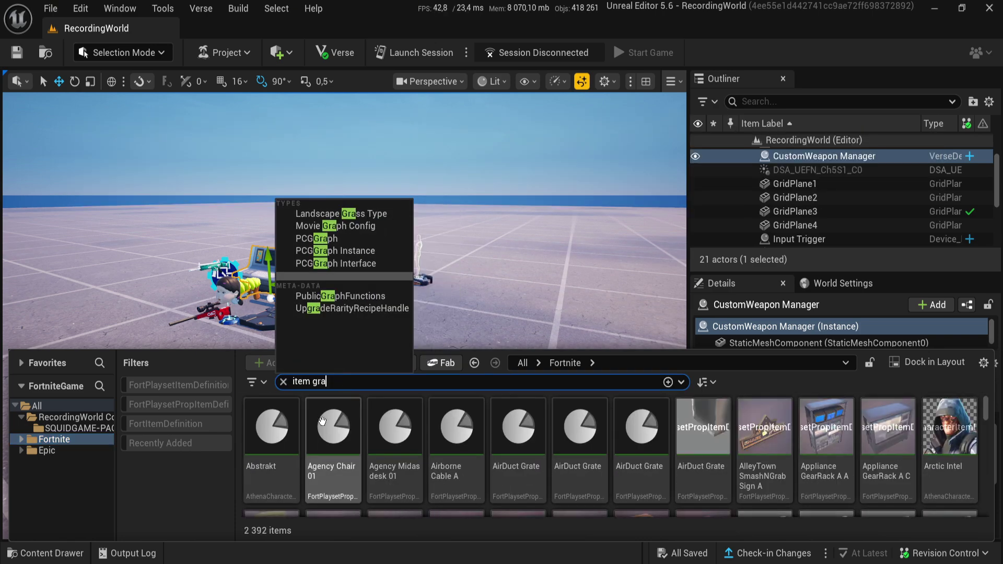
pyautogui.write('nter')
pyautogui.moveTo(271, 428)
pyautogui.mouseDown()
pyautogui.moveTo(406, 244)
pyautogui.moveTo(362, 445)
pyautogui.mouseUp()
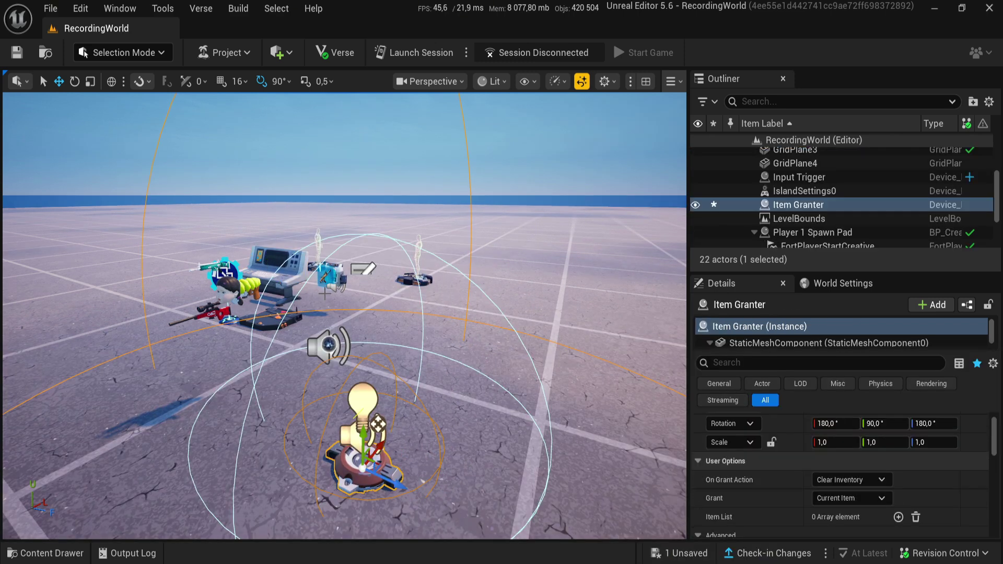
# Copy the Conditional Button's weapon Item Definition, then select the Item Granter.
pyautogui.click(330, 274)
pyautogui.scroll(-5, 858, 482)
pyautogui.scroll(-1, 811, 484)
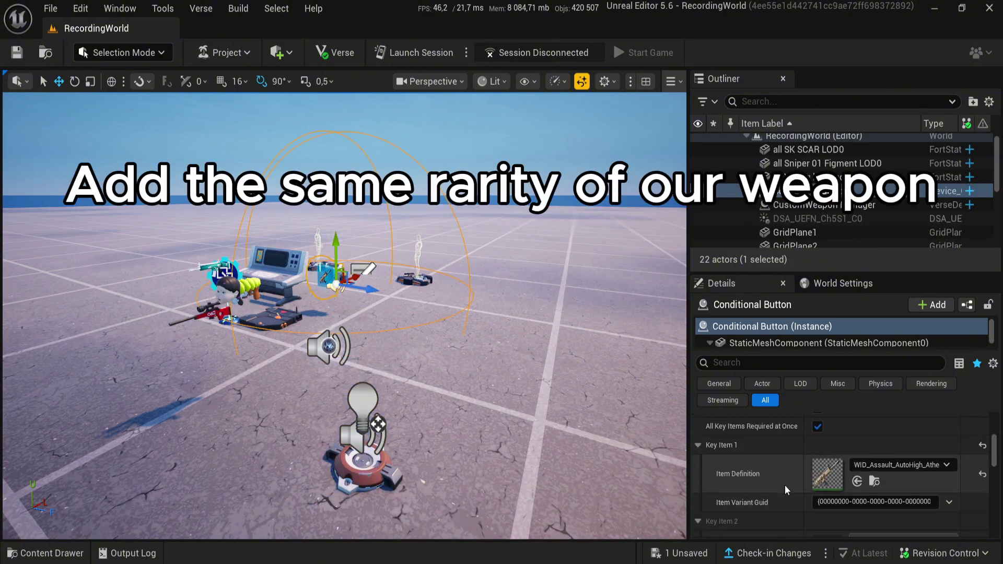
pyautogui.rightClick(783, 474)
pyautogui.click(784, 398)
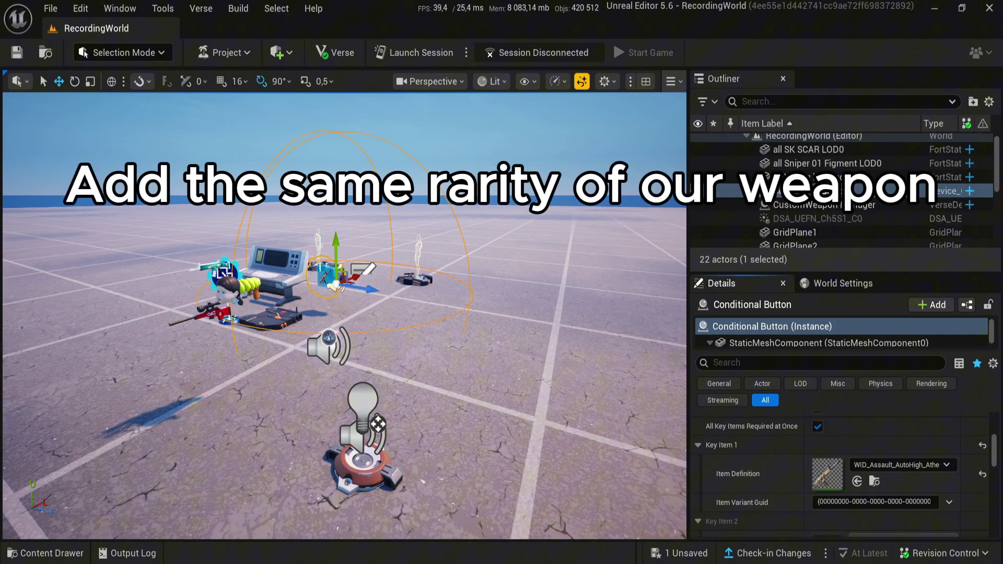
pyautogui.click(362, 434)
pyautogui.scroll(2, 800, 498)
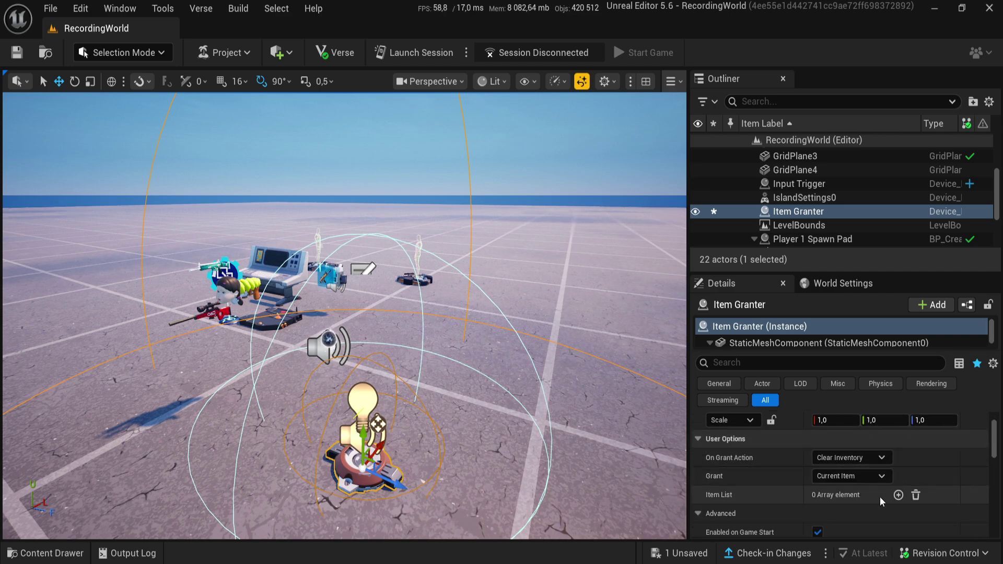
pyautogui.scroll(-1, 785, 477)
# Paste the Assault Rifle definition into Item List entry [0] and add a Grant Item binding.
pyautogui.rightClick(773, 487)
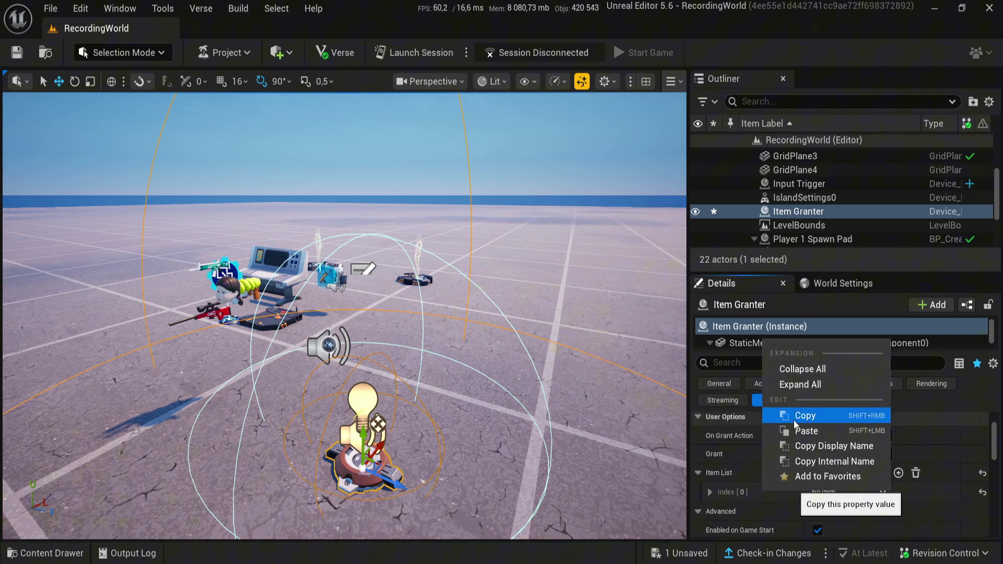
pyautogui.click(781, 499)
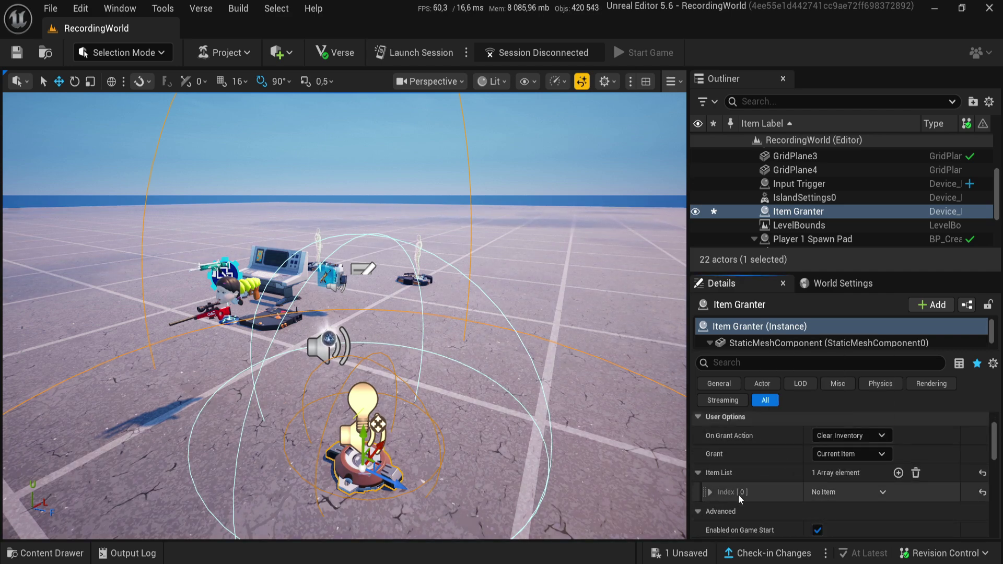
pyautogui.click(711, 492)
pyautogui.rightClick(776, 521)
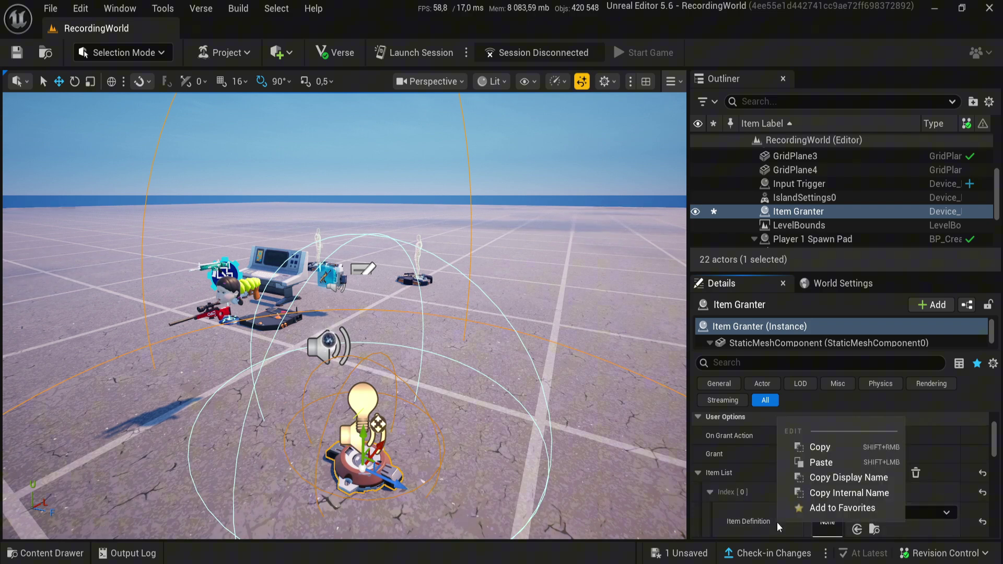
pyautogui.click(815, 462)
pyautogui.scroll(-2, 781, 482)
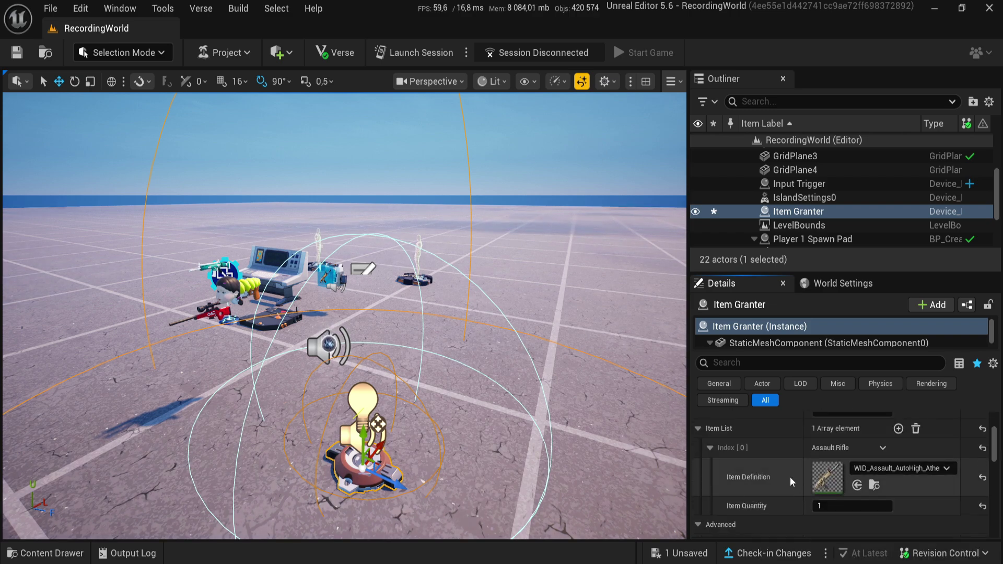
pyautogui.scroll(-1, 789, 477)
pyautogui.scroll(-1, 806, 480)
pyautogui.scroll(-1, 789, 478)
pyautogui.scroll(-1, 790, 477)
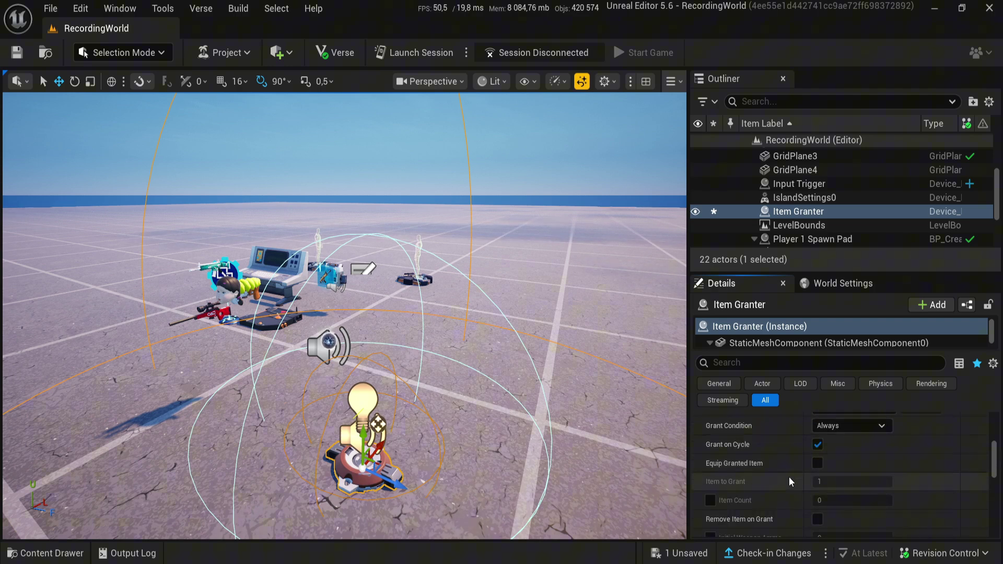
pyautogui.scroll(-1, 795, 462)
pyautogui.scroll(-1, 796, 462)
pyautogui.scroll(-1, 793, 462)
pyautogui.scroll(-3, 793, 461)
pyautogui.scroll(-1, 792, 473)
pyautogui.scroll(1, 796, 475)
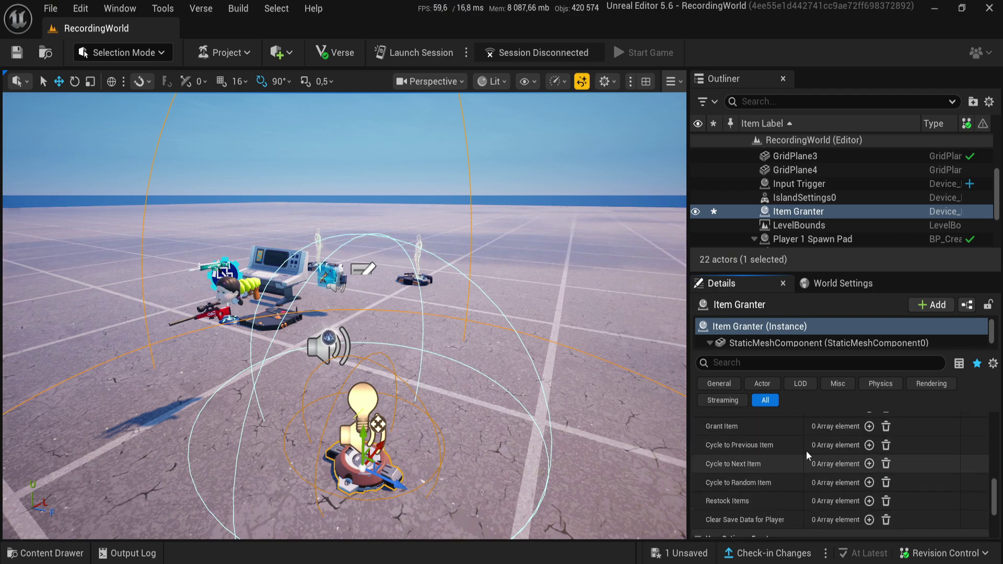
pyautogui.click(869, 426)
# Place a Button device from the Content Drawer beside the Item Granter.
pyautogui.hotkey('ctrl', 'space')
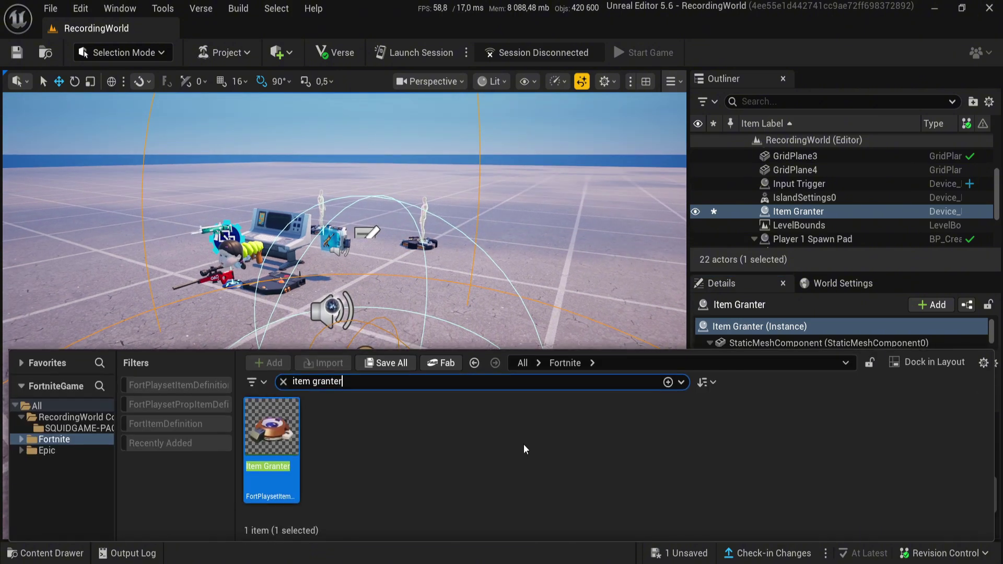
pyautogui.click(284, 383)
pyautogui.write('b')
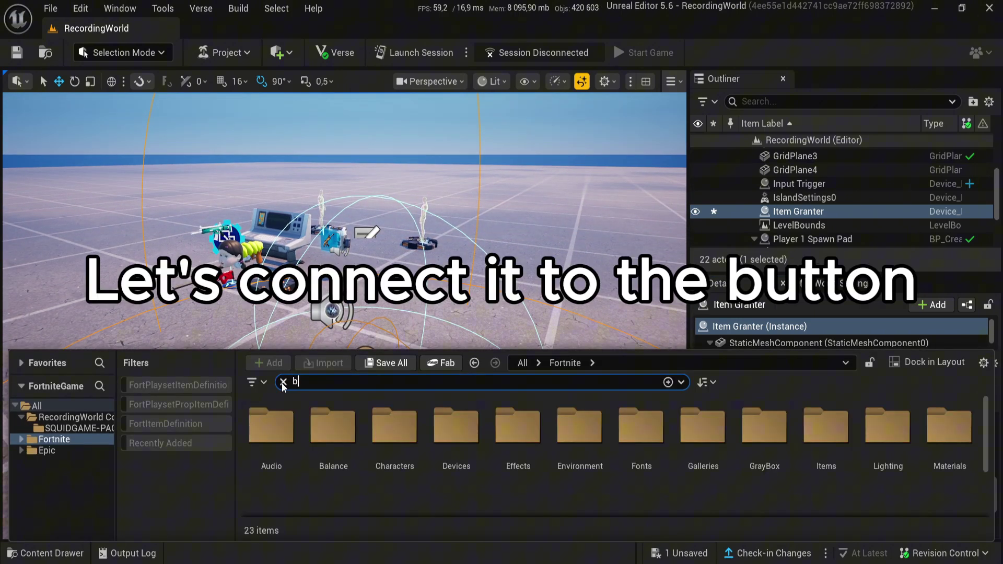
pyautogui.write('utton')
pyautogui.moveTo(271, 435); pyautogui.dragTo(306, 339)
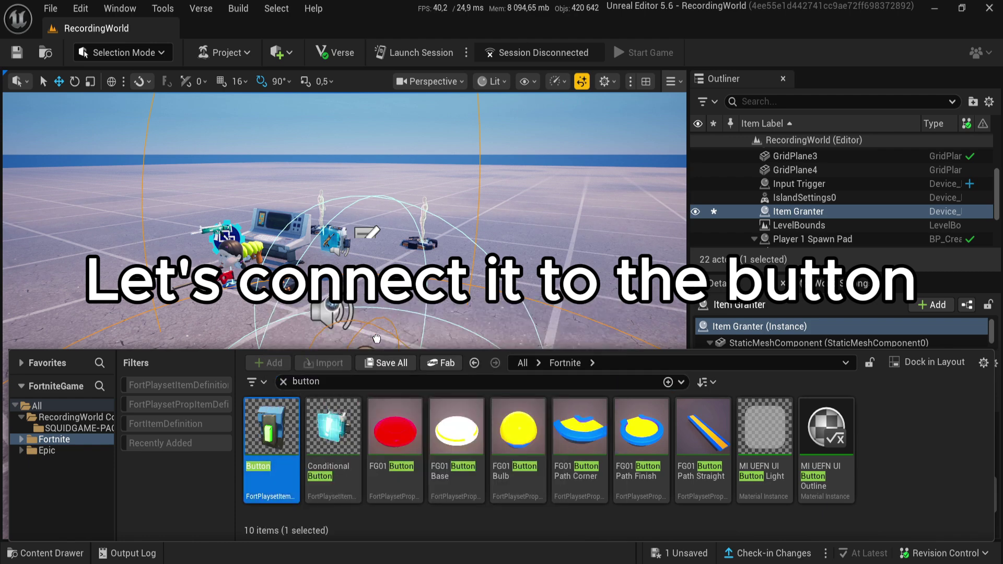
pyautogui.moveTo(380, 339); pyautogui.dragTo(405, 408)
pyautogui.click(466, 352)
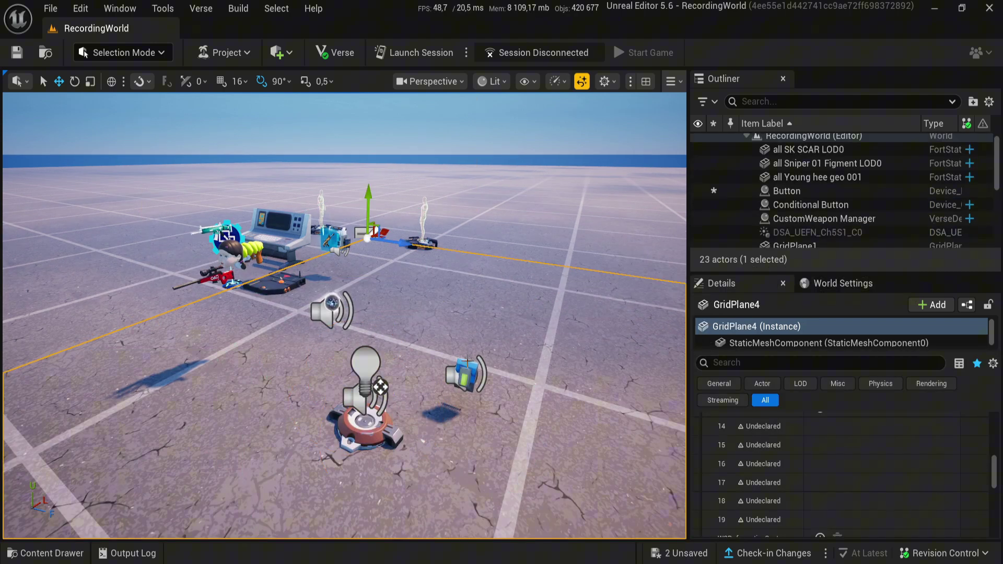
pyautogui.click(466, 374)
pyautogui.moveTo(470, 349); pyautogui.dragTo(473, 338)
# Bind the Item Granter's Grant Item to the Button's On Interact event.
pyautogui.click(379, 386)
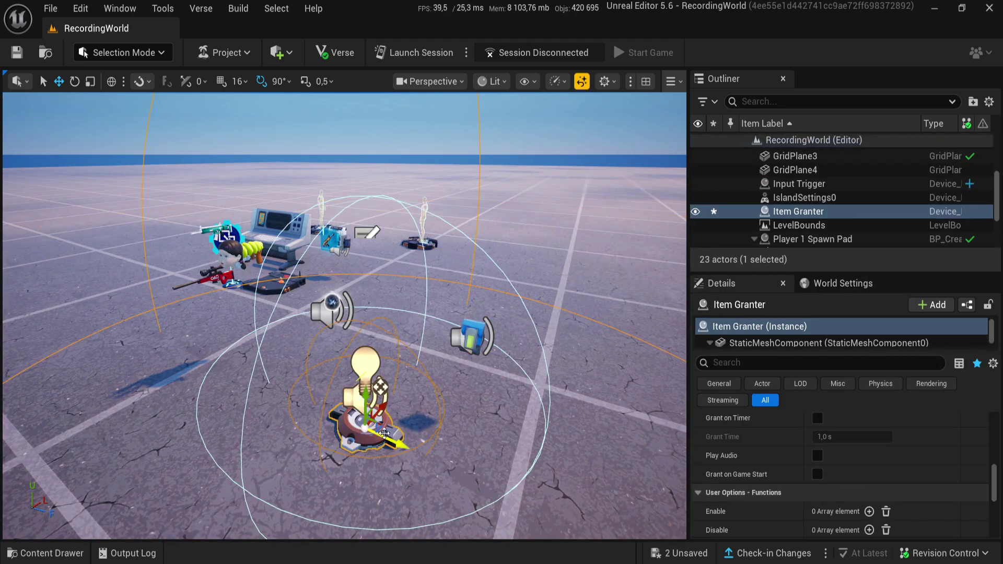
pyautogui.scroll(-3, 800, 480)
pyautogui.click(908, 480)
pyautogui.click(470, 340)
pyautogui.click(742, 495)
pyautogui.click(738, 521)
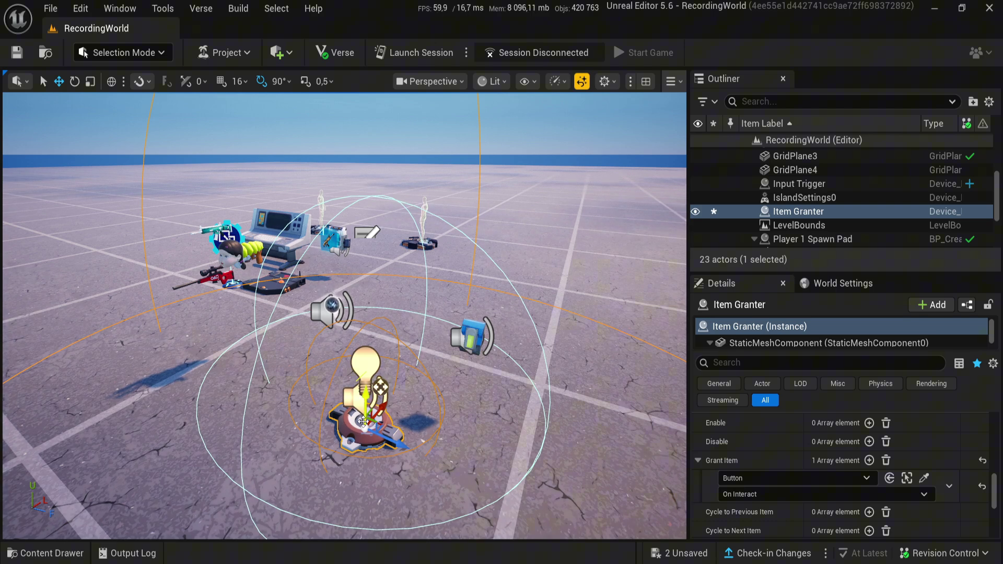
pyautogui.click(331, 309)
pyautogui.scroll(-2, 780, 494)
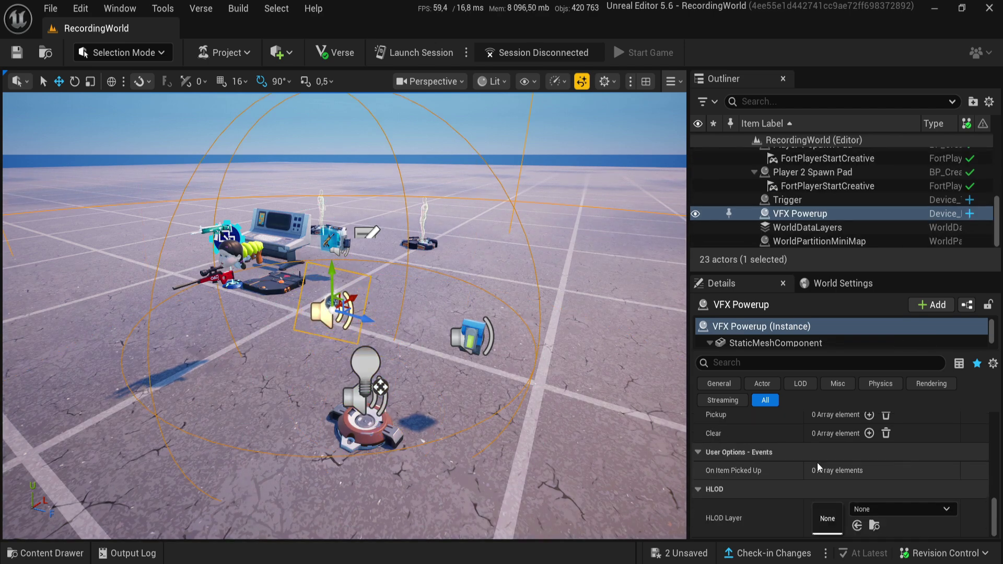
pyautogui.scroll(-3, 780, 494)
pyautogui.scroll(2, 794, 497)
pyautogui.scroll(-3, 793, 497)
pyautogui.scroll(-2, 793, 496)
# Add a Clear binding on the VFX Powerup using the Trigger's On Triggered event.
pyautogui.click(869, 478)
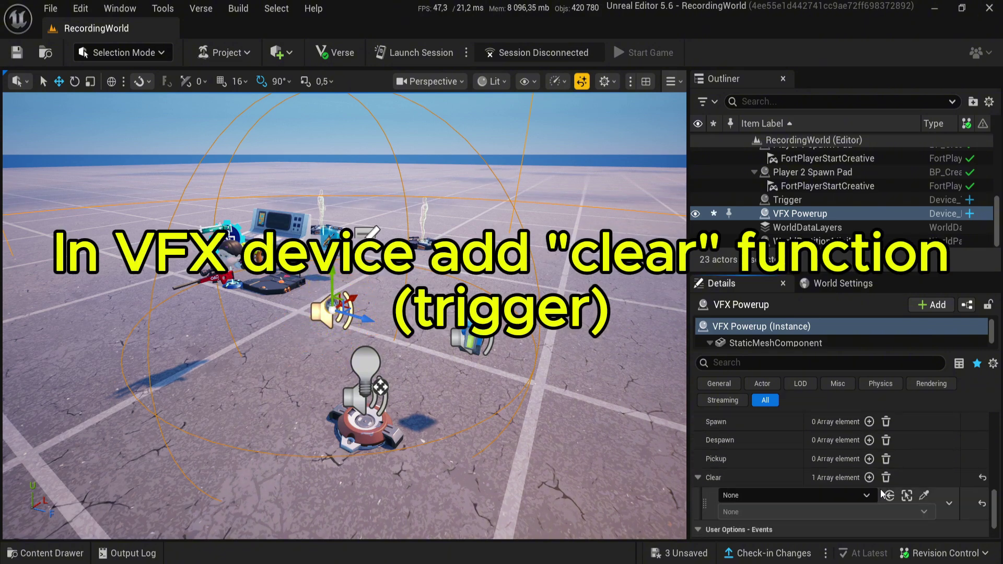
pyautogui.click(924, 499)
pyautogui.click(278, 283)
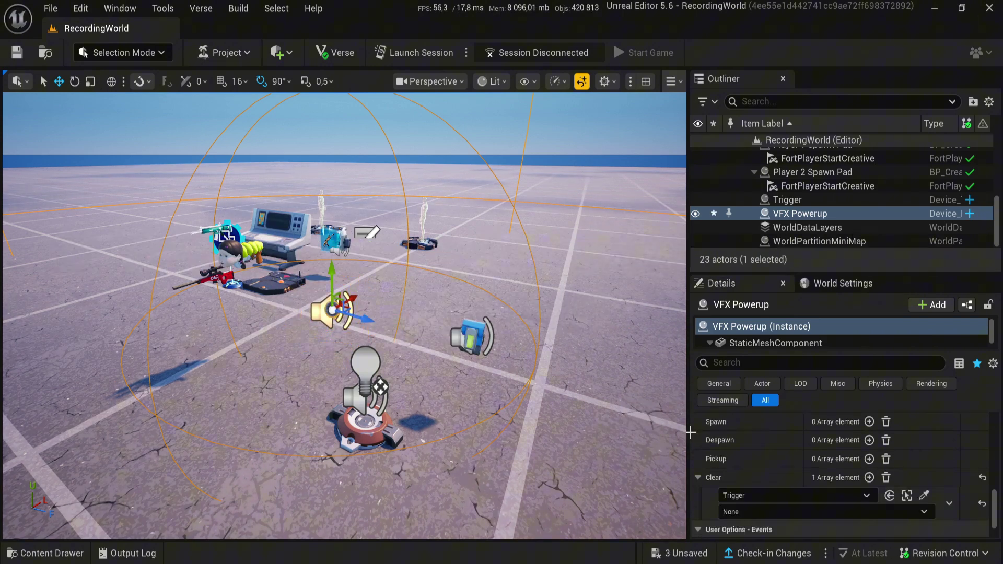
pyautogui.click(733, 512)
pyautogui.click(746, 543)
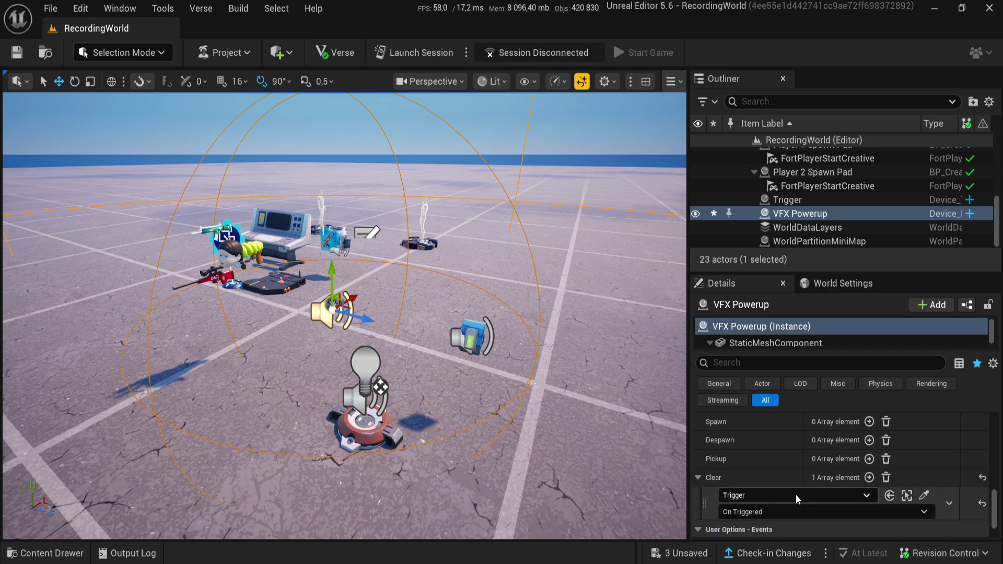
pyautogui.scroll(5, 800, 496)
pyautogui.scroll(3, 800, 497)
pyautogui.scroll(2, 799, 497)
# Save all unsaved level changes through the Save Content dialog.
pyautogui.click(679, 553)
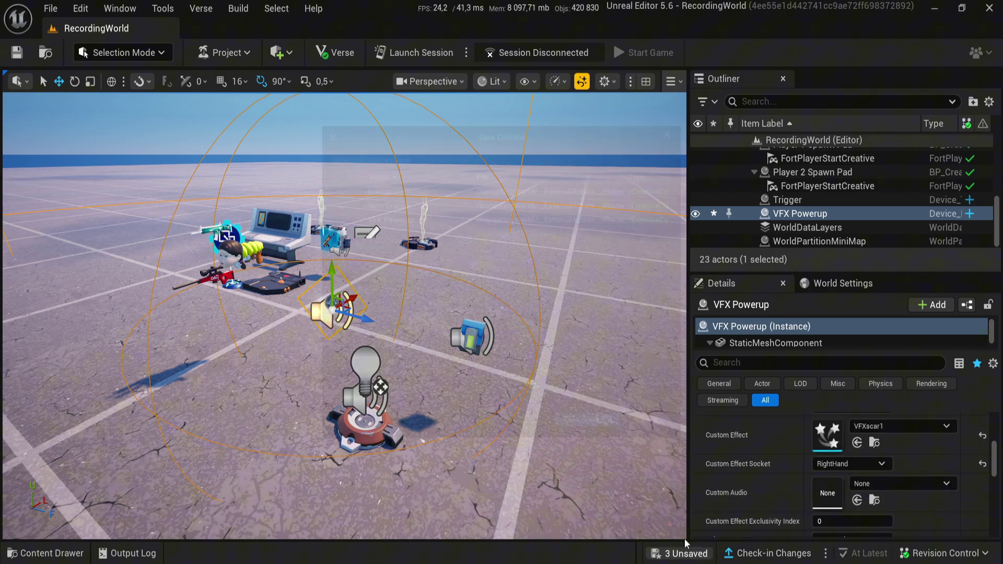
pyautogui.click(623, 447)
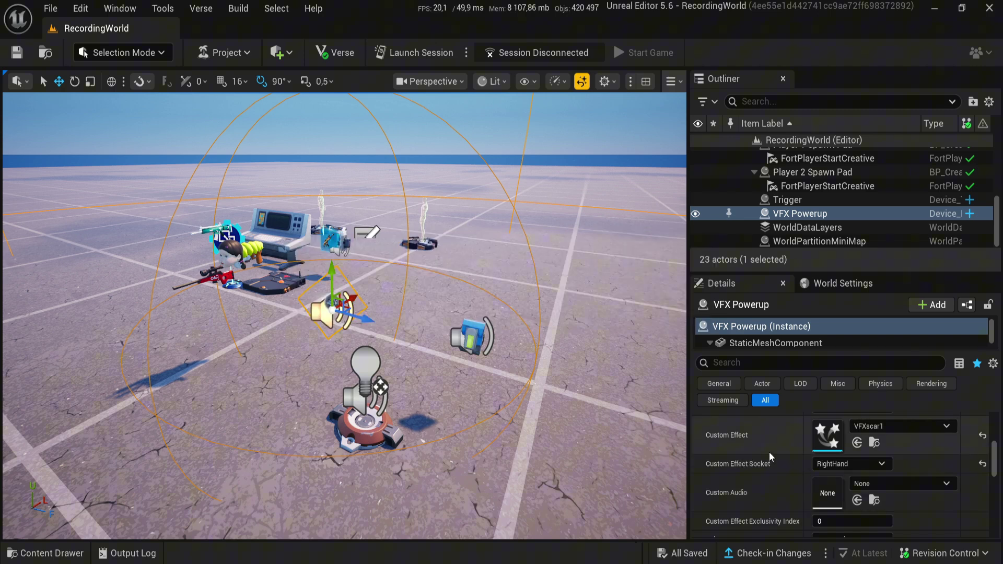
pyautogui.scroll(3, 765, 455)
pyautogui.scroll(3, 769, 452)
pyautogui.scroll(-3, 737, 442)
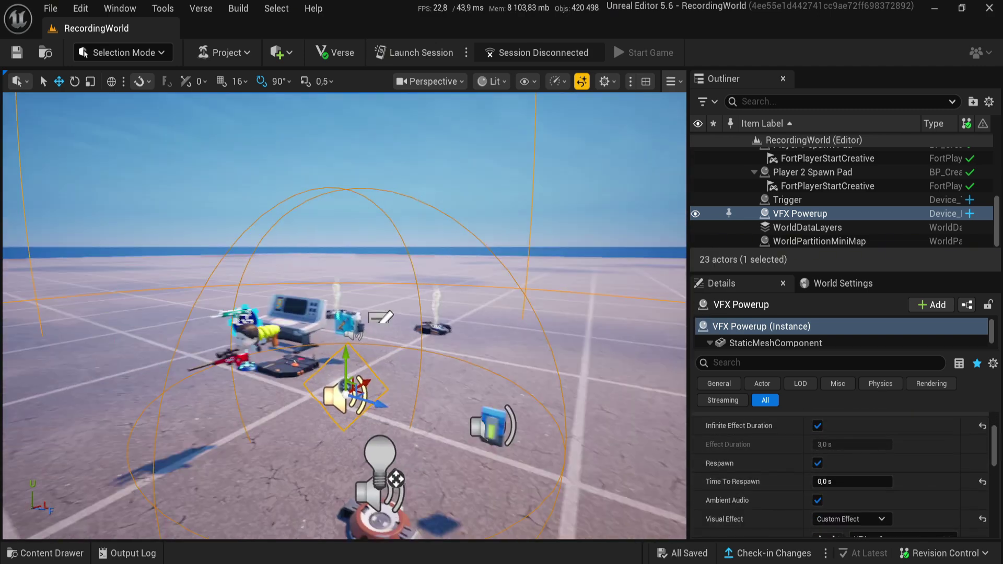
pyautogui.moveTo(470, 235); pyautogui.dragTo(581, 102, button='right')
pyautogui.click(172, 258)
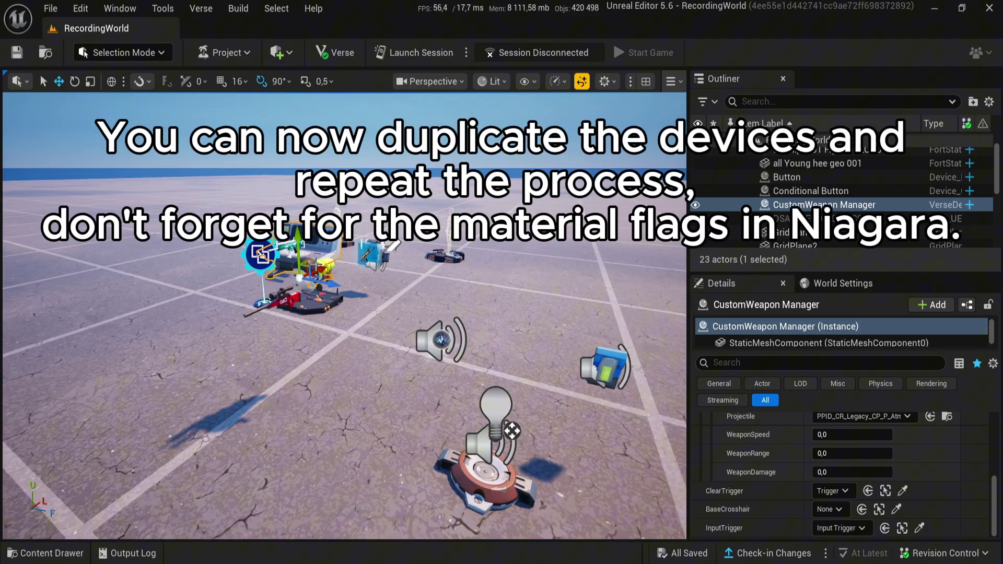
pyautogui.scroll(3, 803, 470)
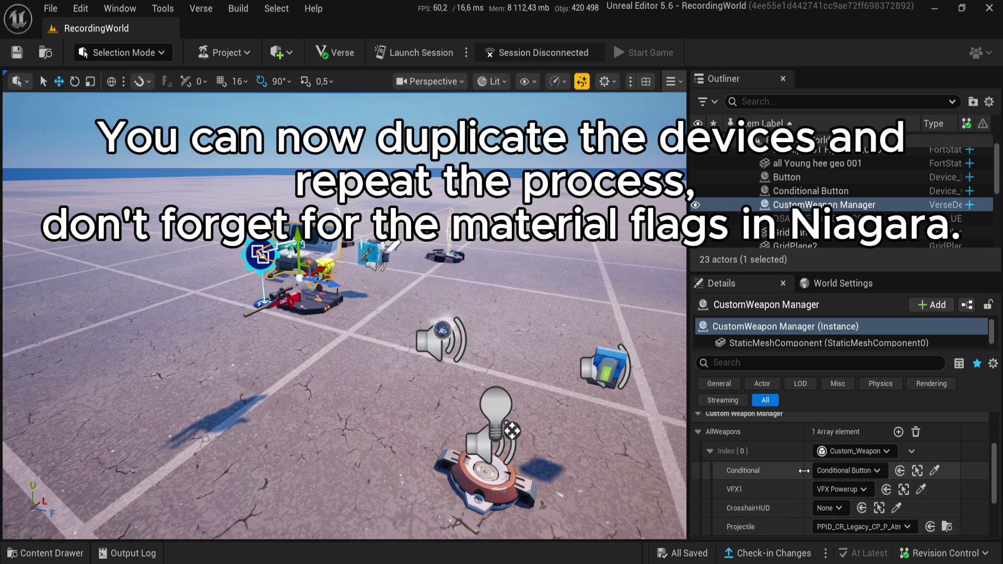
# Add a second weapon entry to the Custom Weapon Manager.
pyautogui.click(898, 431)
pyautogui.click(710, 450)
pyautogui.click(710, 472)
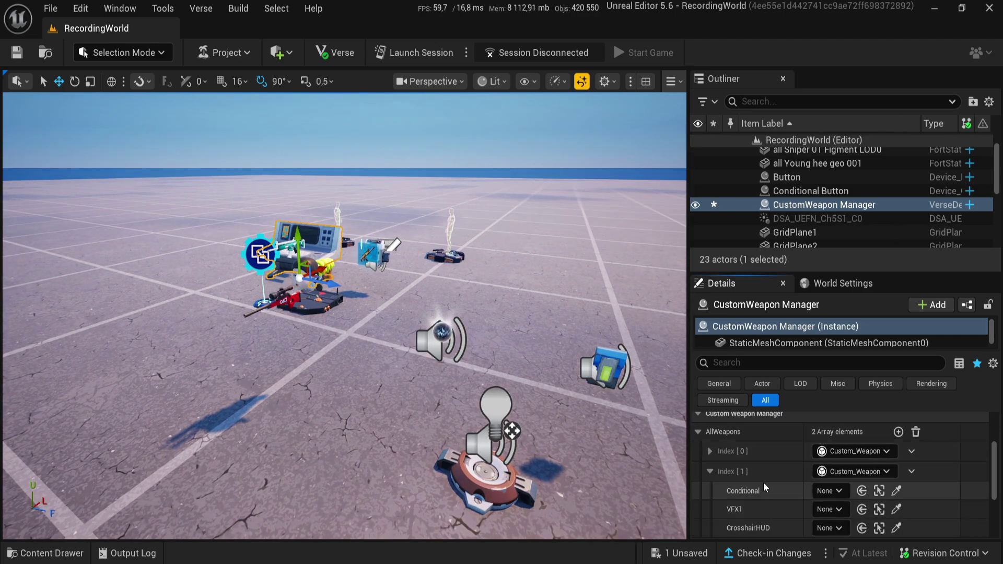
pyautogui.scroll(-1, 764, 487)
# Alt-drag copies of the first setup's devices to the right and select Conditional Button2.
pyautogui.click(495, 470)
pyautogui.press('f')
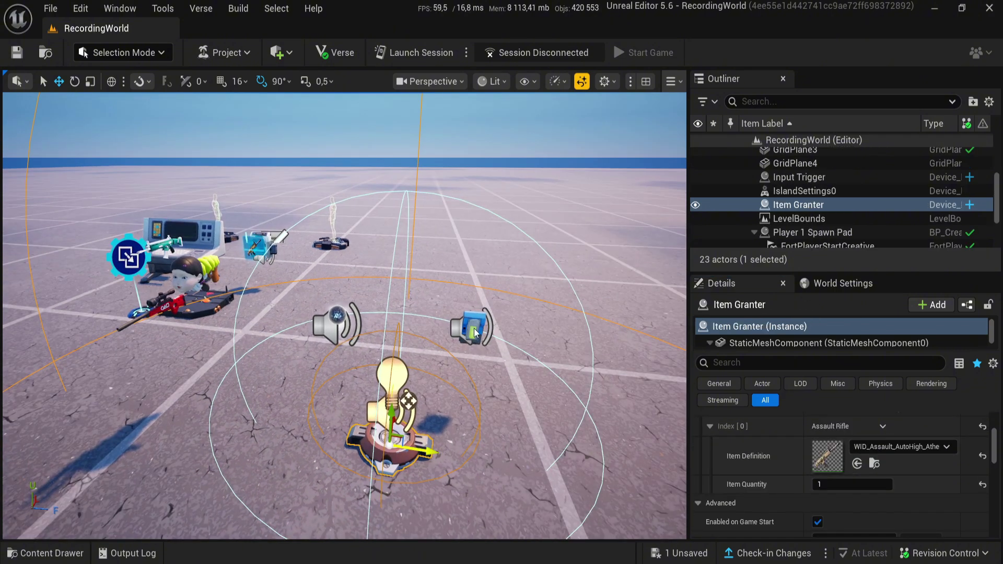
pyautogui.click(337, 322)
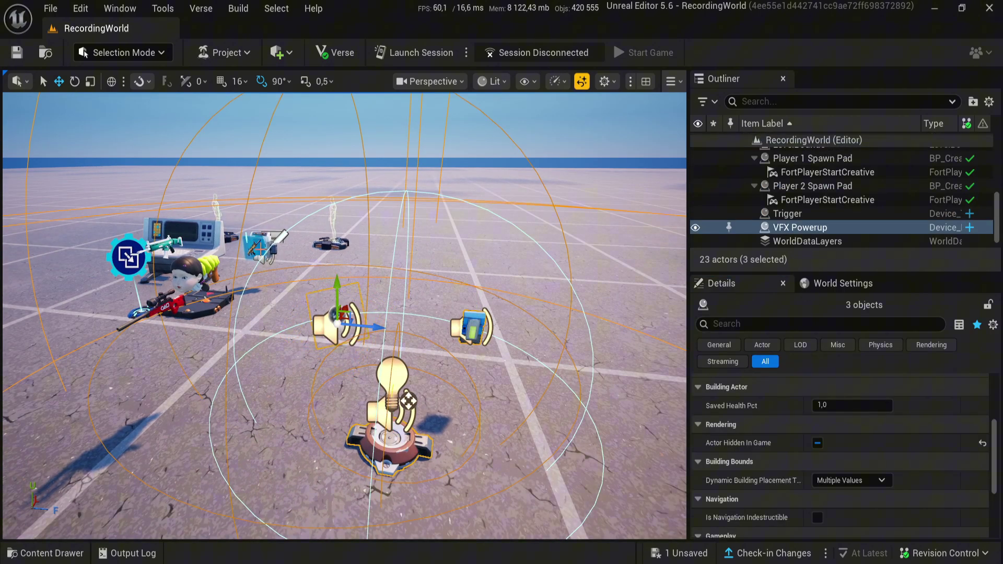
pyautogui.keyDown('ctrl'); pyautogui.click(267, 245); pyautogui.keyUp('ctrl')
pyautogui.keyDown('alt'); pyautogui.moveTo(292, 258); pyautogui.dragTo(327, 265); pyautogui.keyUp('alt')
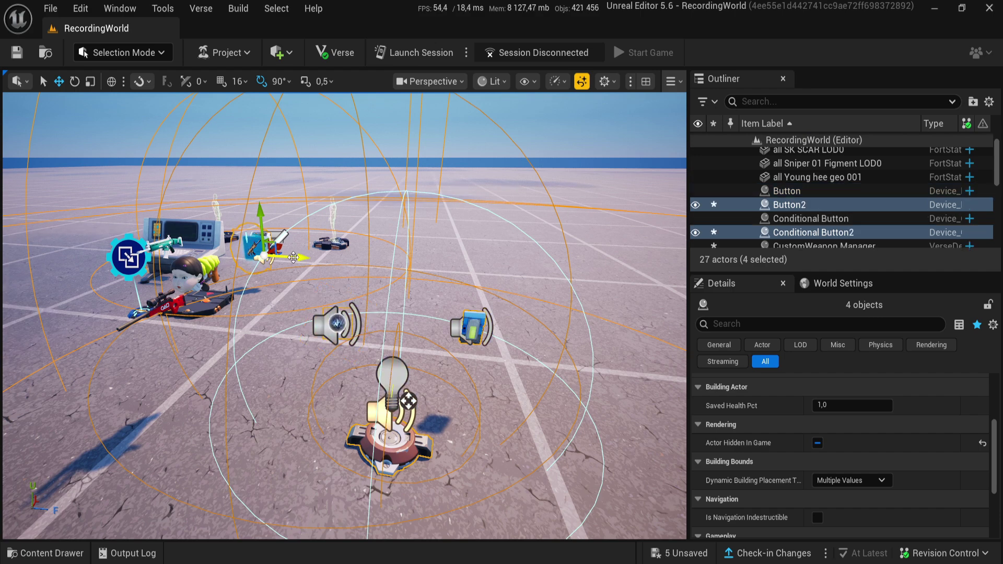
pyautogui.moveTo(329, 266); pyautogui.dragTo(363, 261, button='middle')
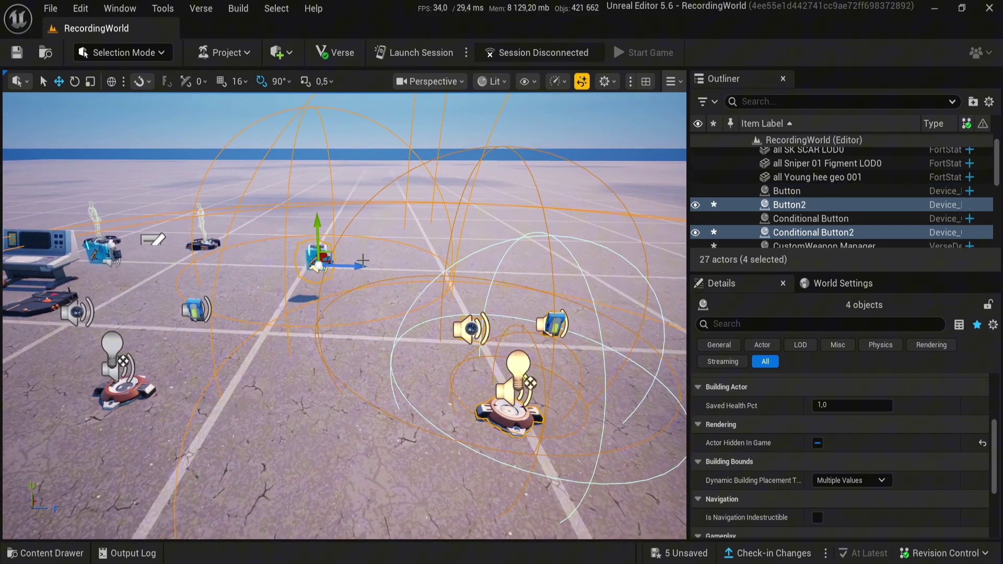
pyautogui.click(318, 264)
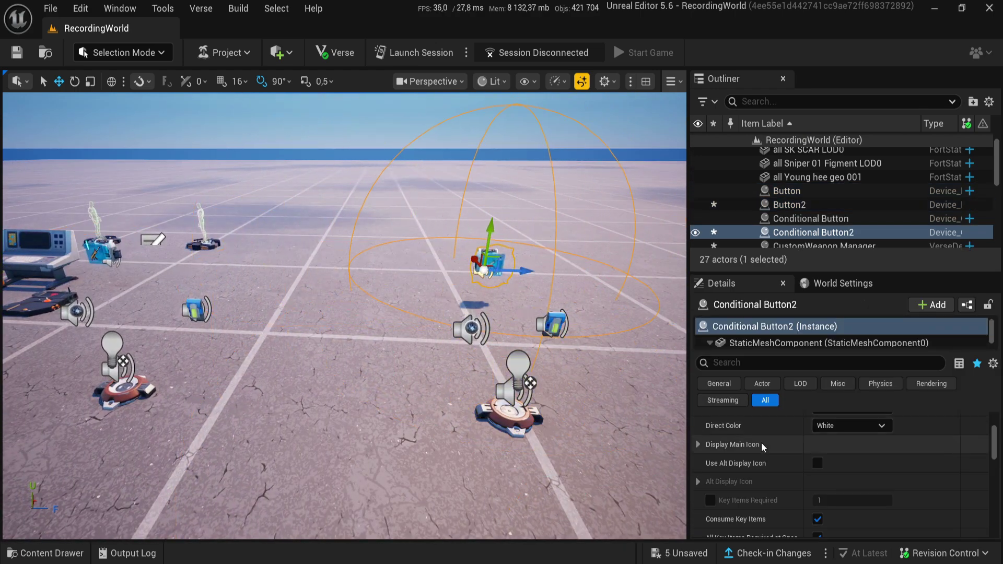
pyautogui.scroll(2, 809, 480)
pyautogui.scroll(-2, 812, 476)
pyautogui.scroll(-3, 848, 458)
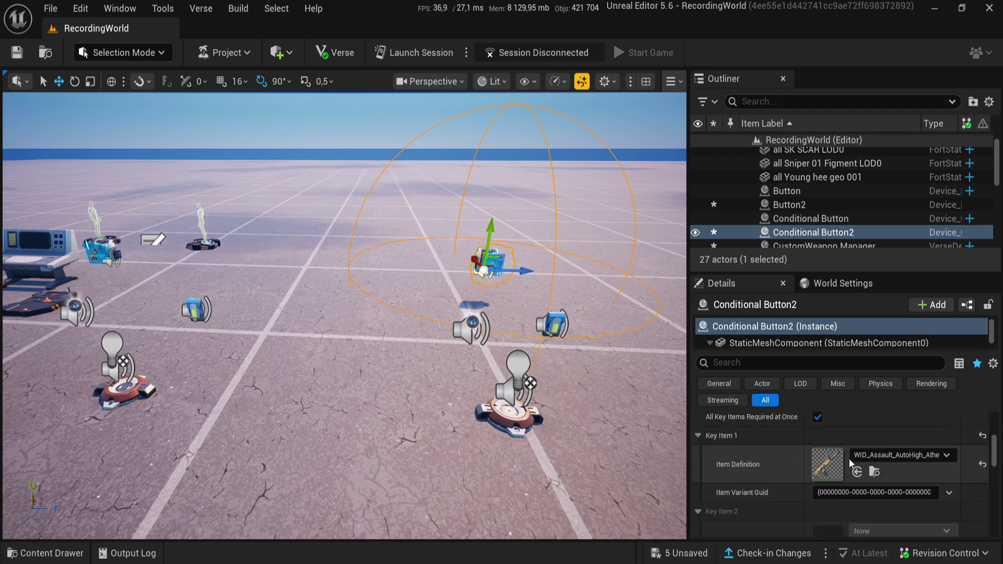
# Set the Grappler as Conditional Button2's key item and Item Granter2's granted item.
pyautogui.click(880, 457)
pyautogui.write('grapp')
pyautogui.click(874, 360)
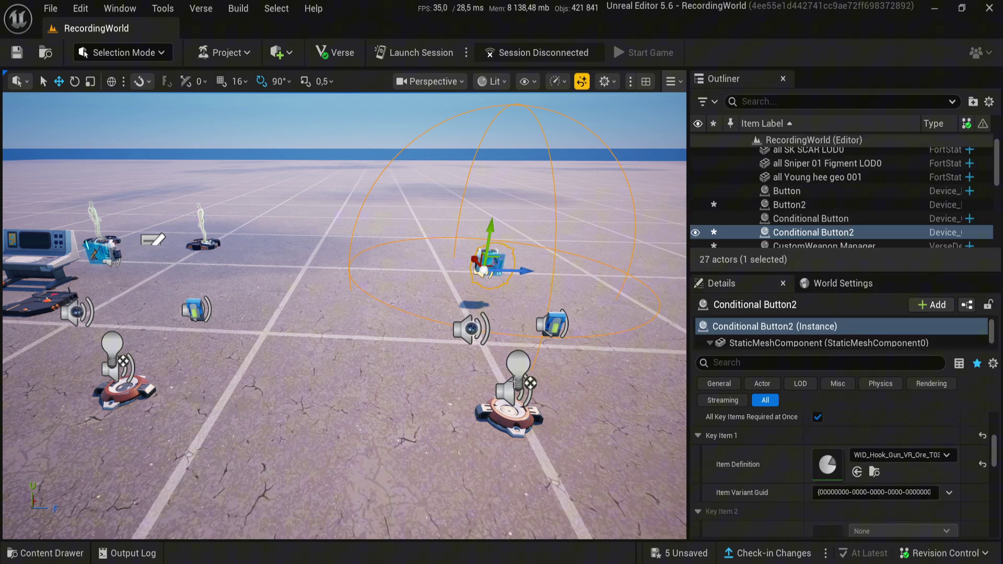
pyautogui.click(518, 368)
pyautogui.scroll(3, 888, 441)
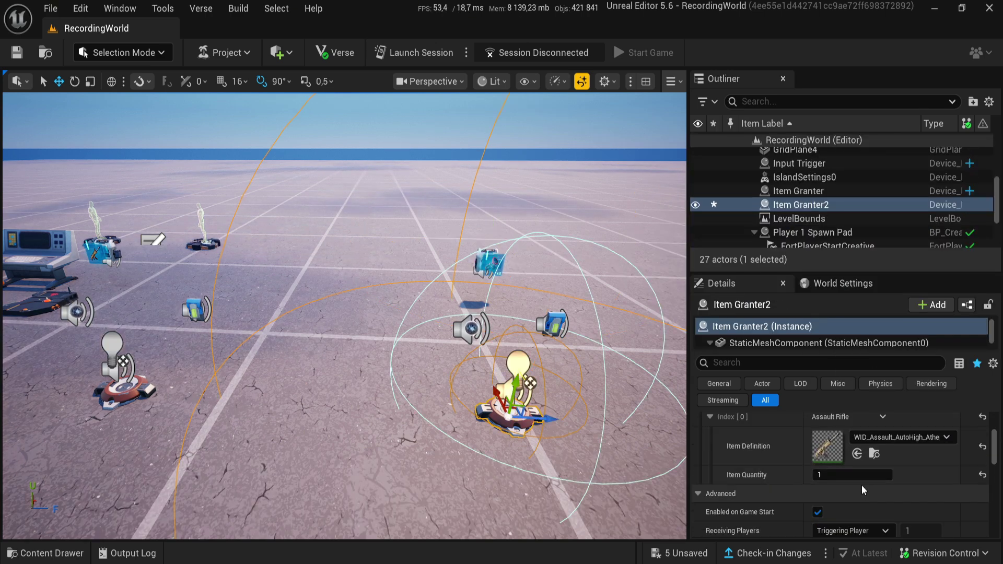
pyautogui.click(889, 440)
pyautogui.write('grappl')
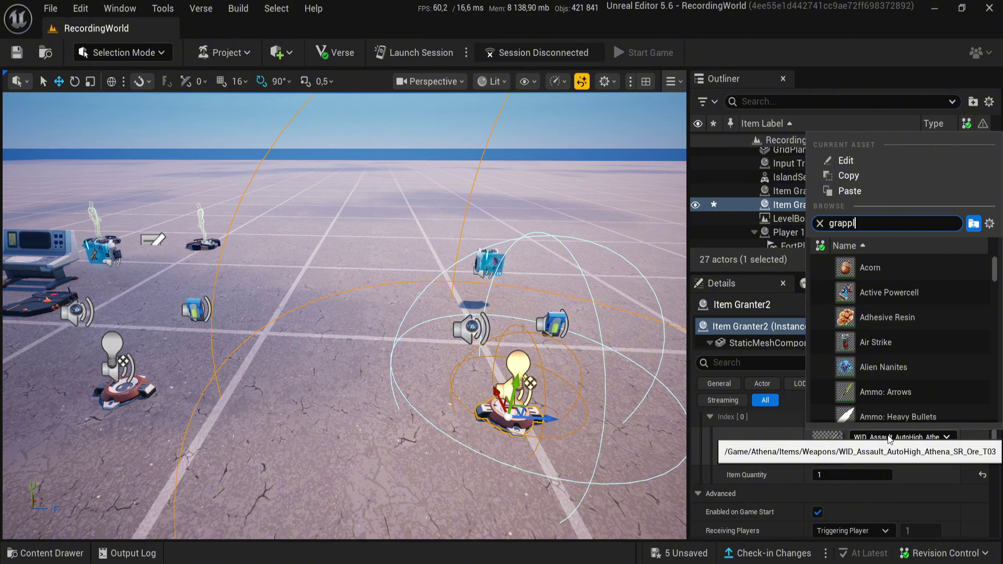
pyautogui.write('er')
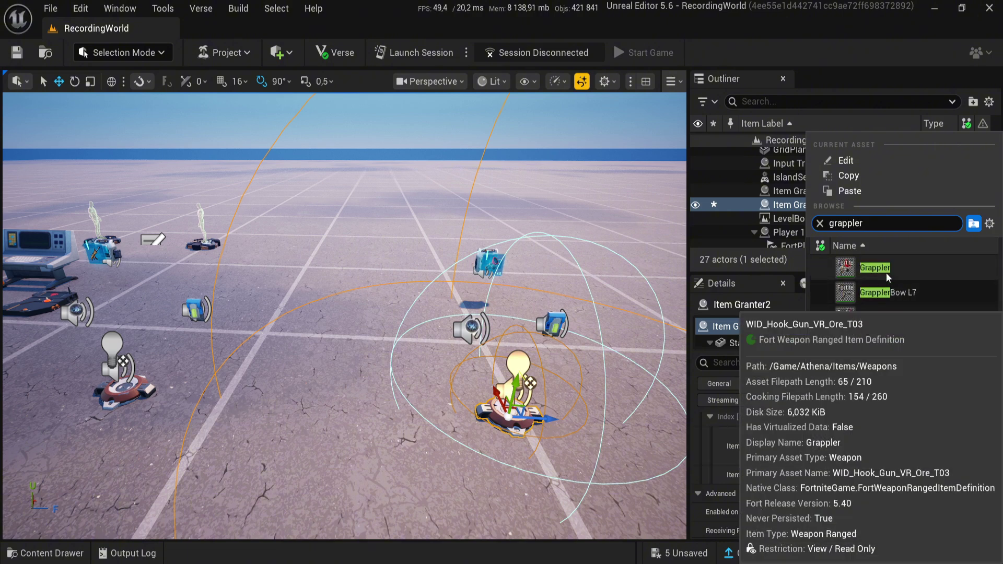
pyautogui.click(887, 272)
pyautogui.scroll(1, 859, 460)
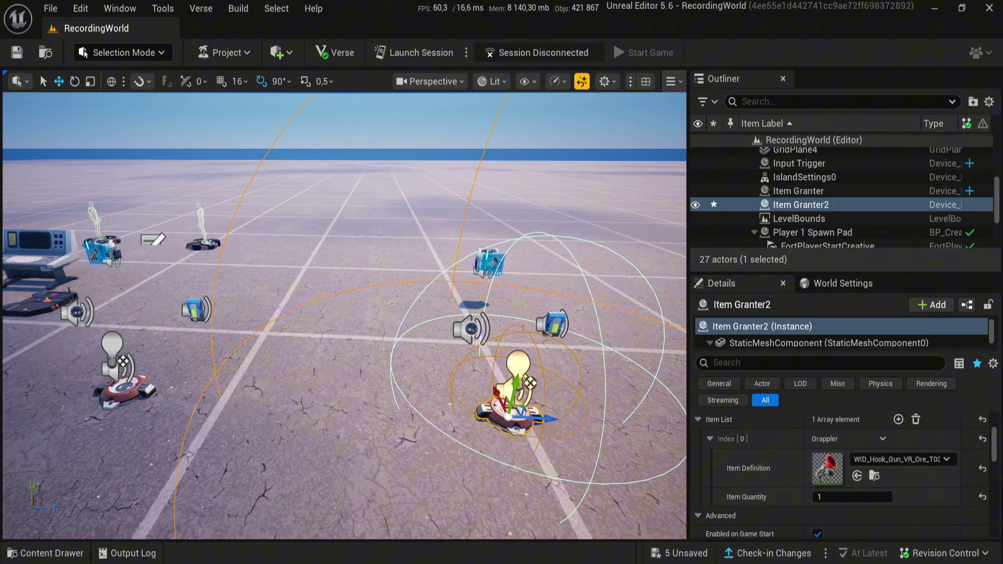
pyautogui.scroll(-2, 832, 515)
pyautogui.scroll(-3, 832, 515)
pyautogui.scroll(-3, 778, 487)
pyautogui.scroll(-2, 777, 487)
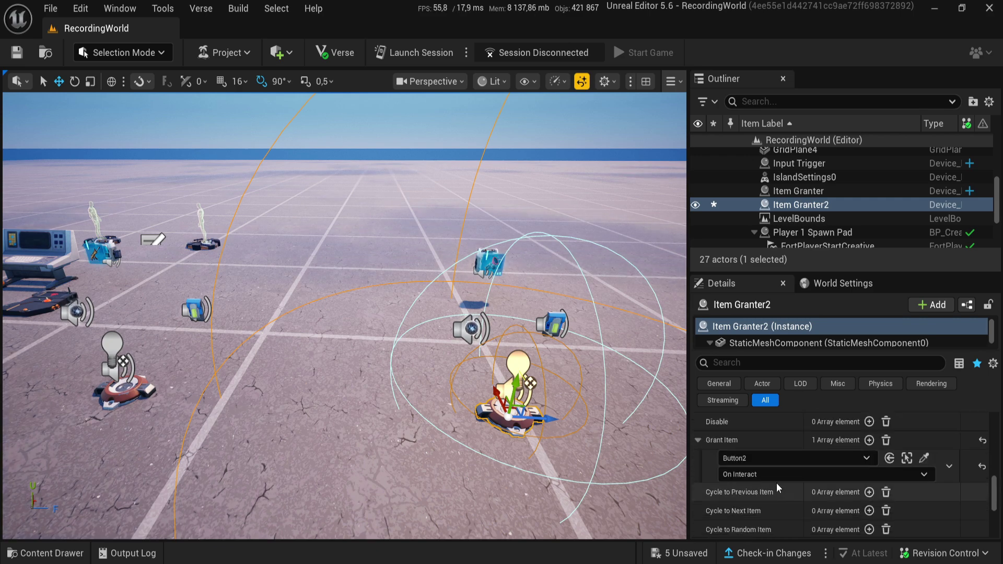
# Create a new Niagara System asset, VFXgrappler1, for VFX Powerup2's Custom Effect.
pyautogui.click(470, 328)
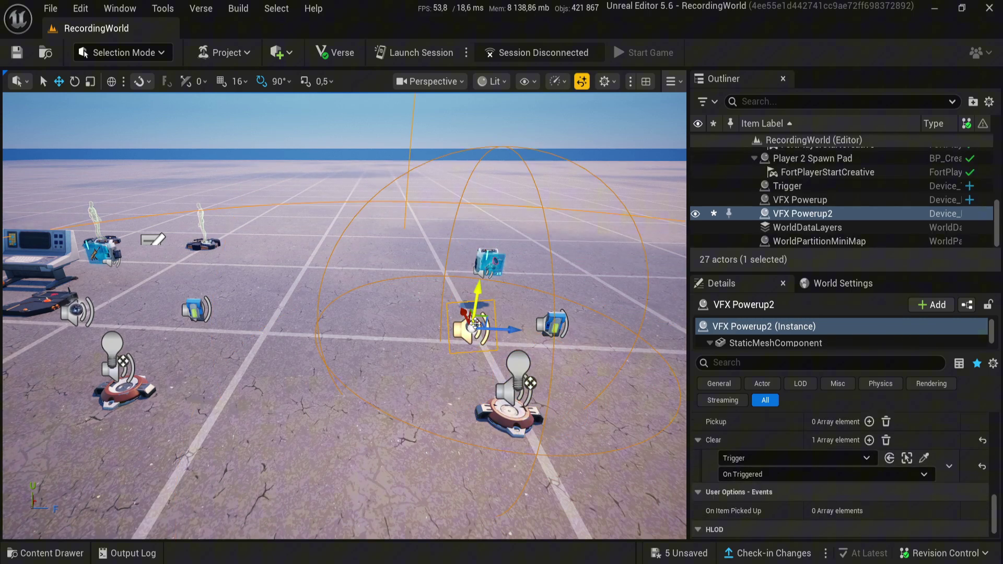
pyautogui.scroll(-3, 796, 475)
pyautogui.scroll(-3, 795, 475)
pyautogui.scroll(-3, 797, 488)
pyautogui.scroll(2, 798, 489)
pyautogui.scroll(1, 820, 482)
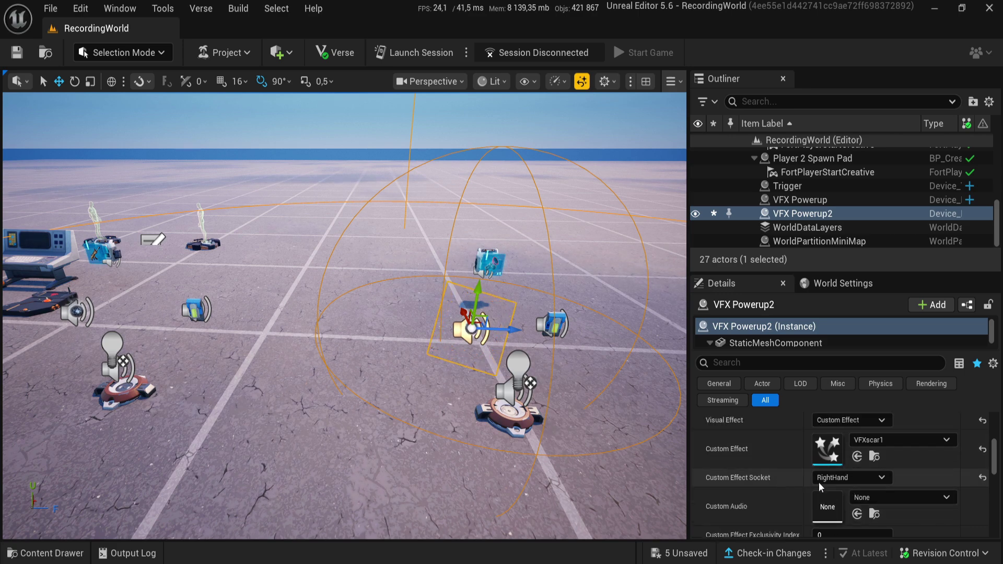
pyautogui.click(892, 438)
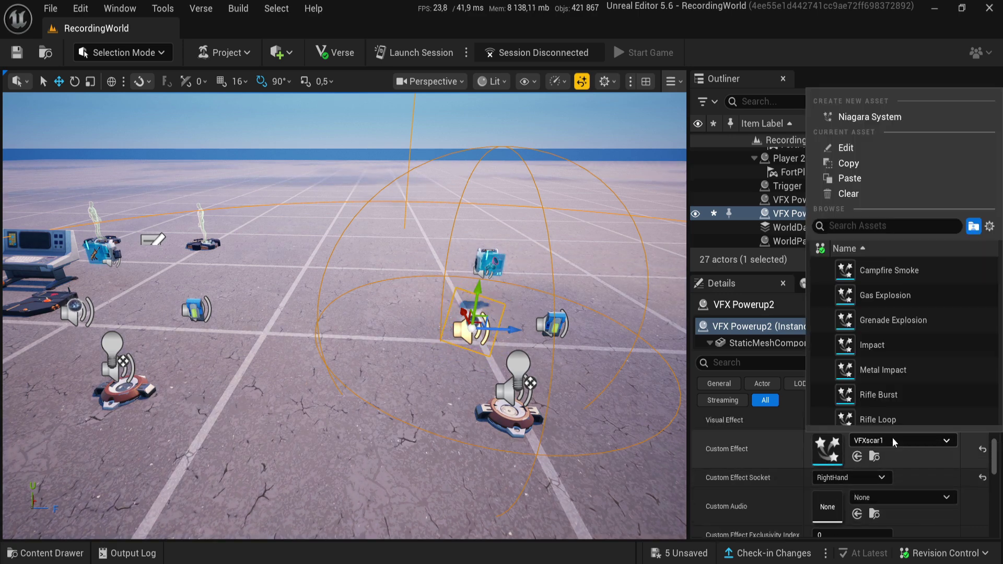
pyautogui.click(869, 119)
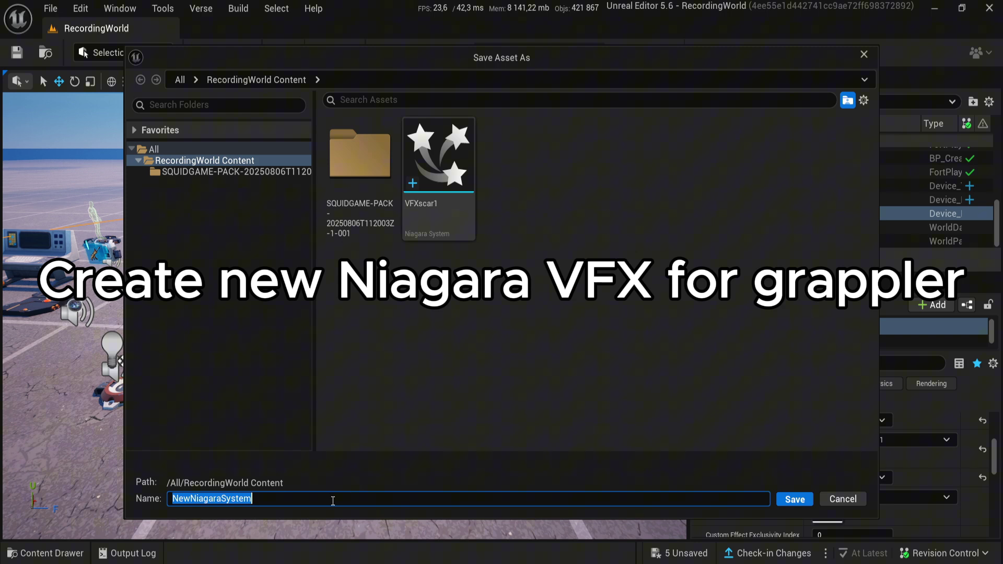
pyautogui.write('VFXgrappler1')
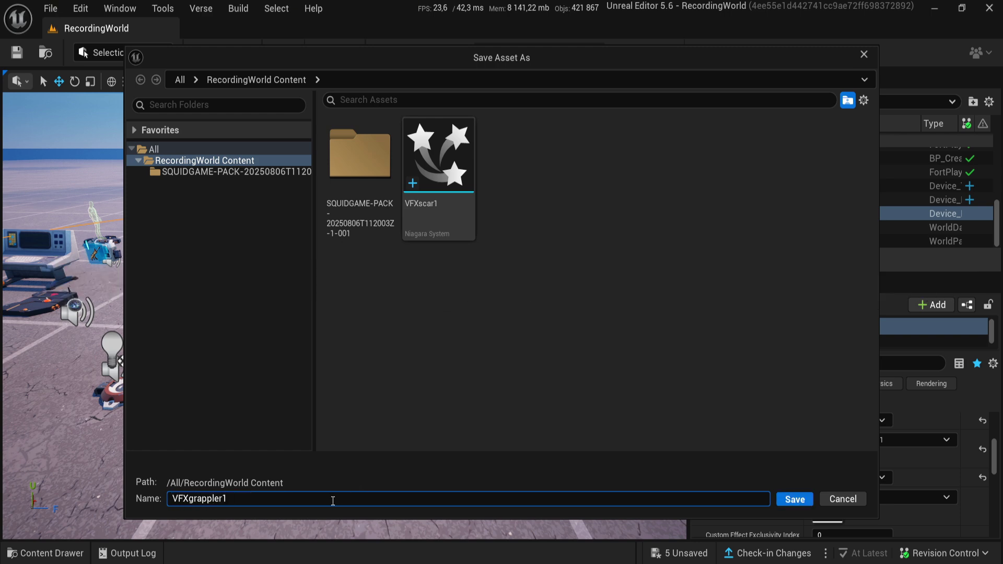
# Save VFXgrappler1, base it on the DirectionalBurst template, and check Apply Initial Forces.
pyautogui.click(793, 498)
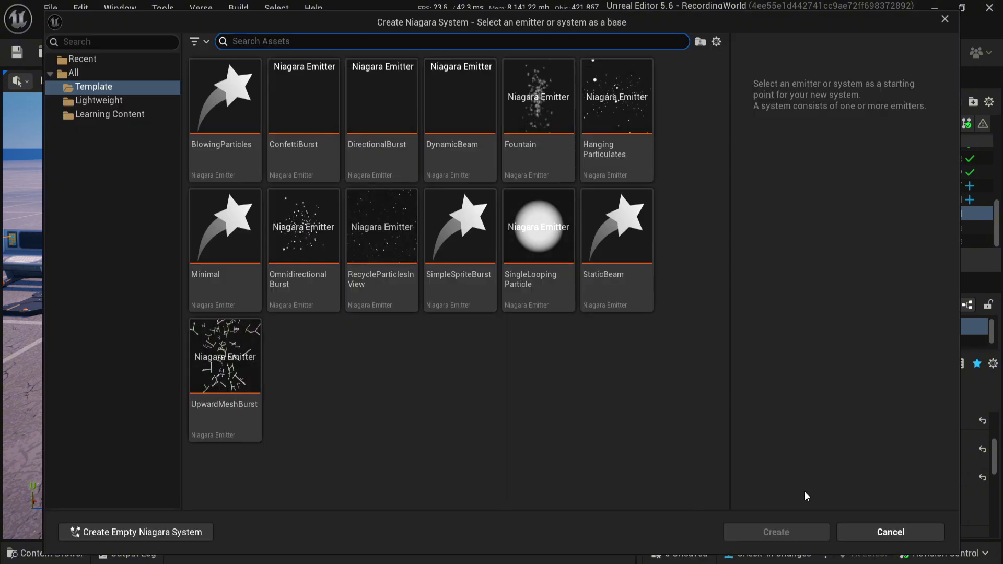
pyautogui.click(389, 139)
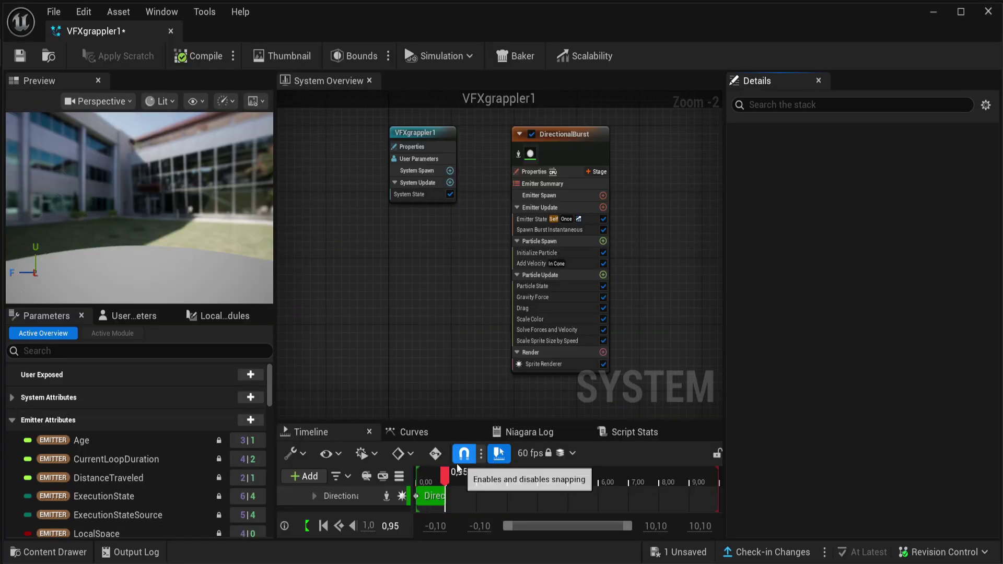
pyautogui.click(549, 276)
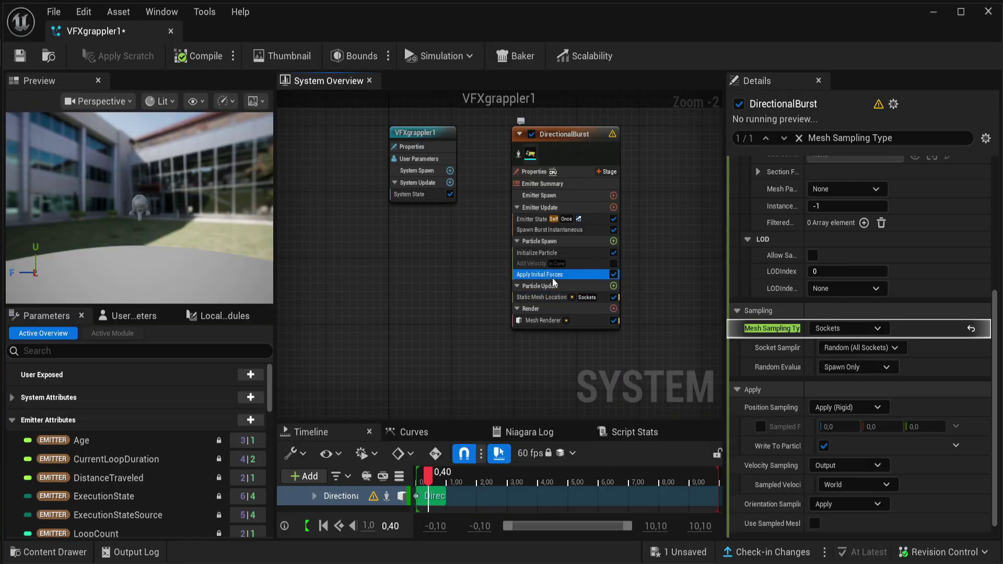
# Review the Static Mesh Location and Mesh Renderer modules and their warnings.
pyautogui.click(549, 298)
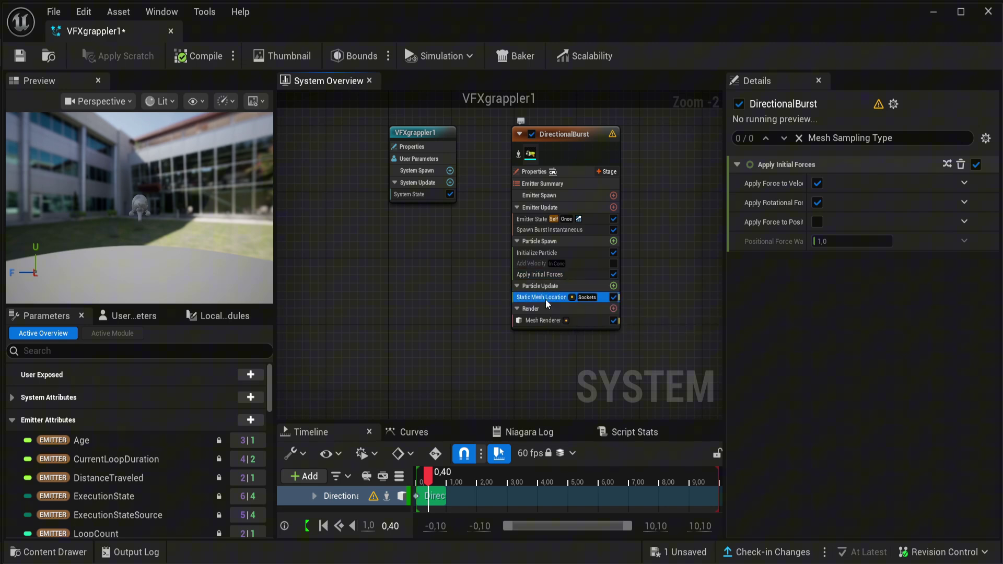
pyautogui.click(764, 252)
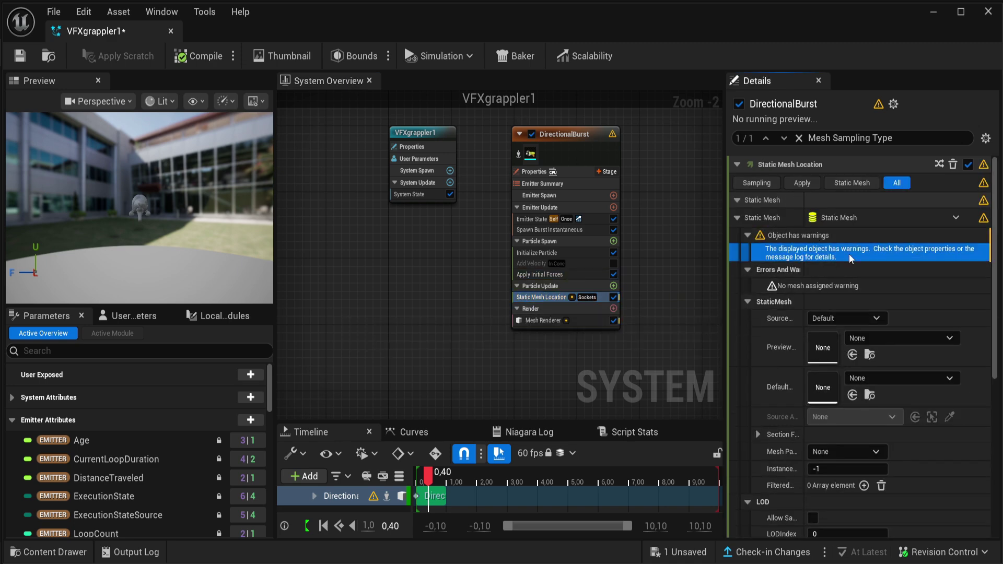
pyautogui.click(564, 320)
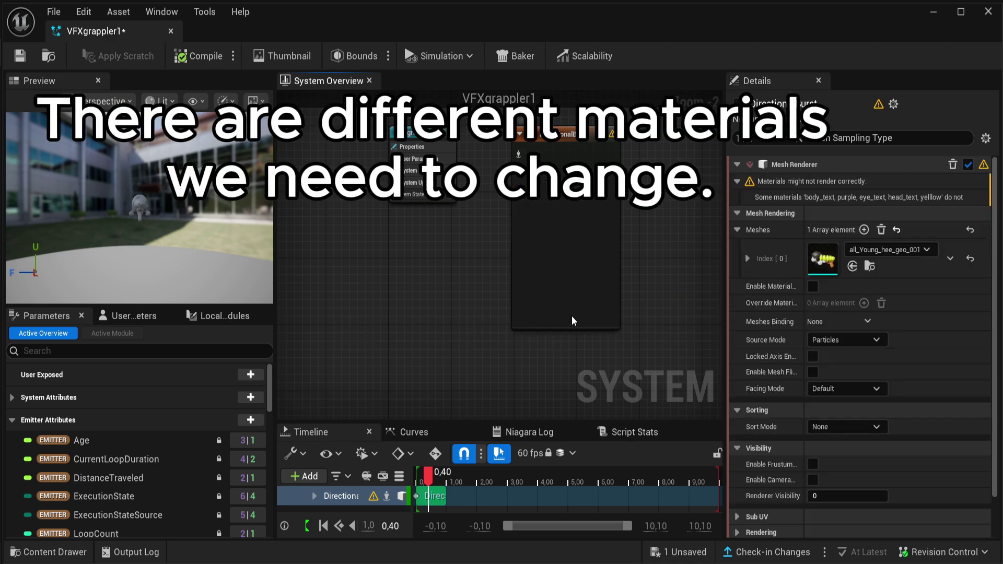
pyautogui.click(869, 206)
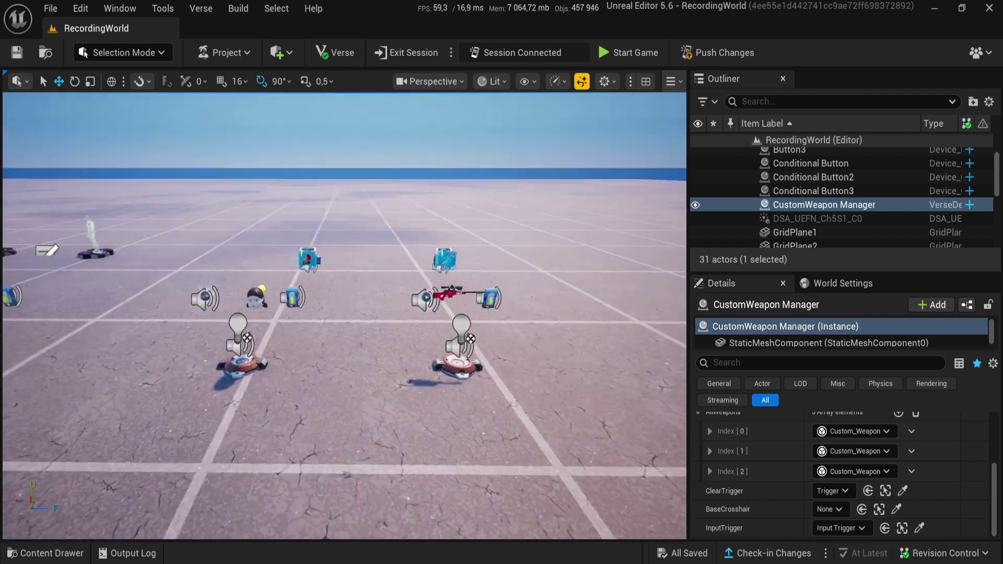
# Move VFX Powerup, VFX Powerup2 and VFX Powerup3 forward together.
pyautogui.click(239, 308)
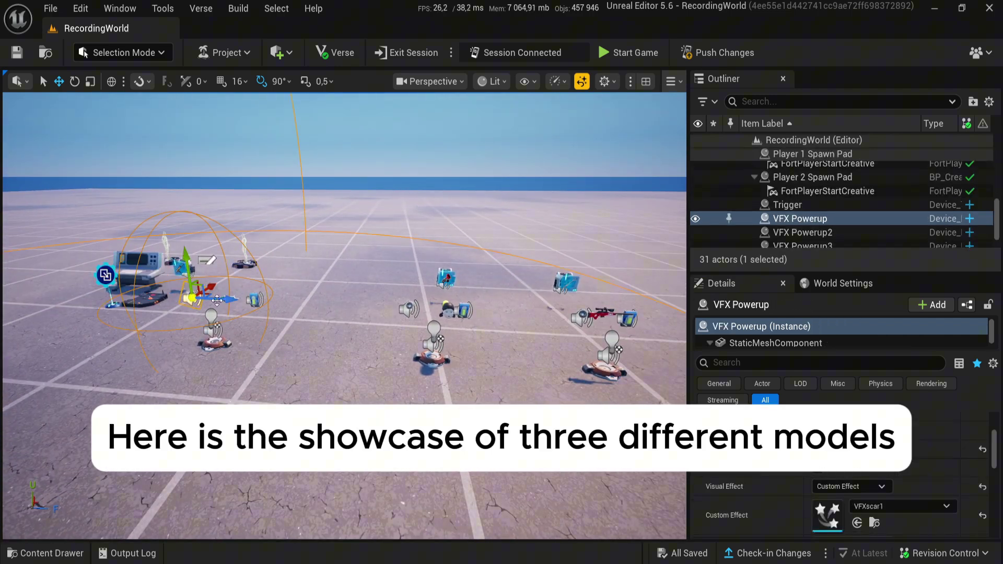
pyautogui.keyDown('ctrl'); pyautogui.click(408, 311); pyautogui.keyUp('ctrl')
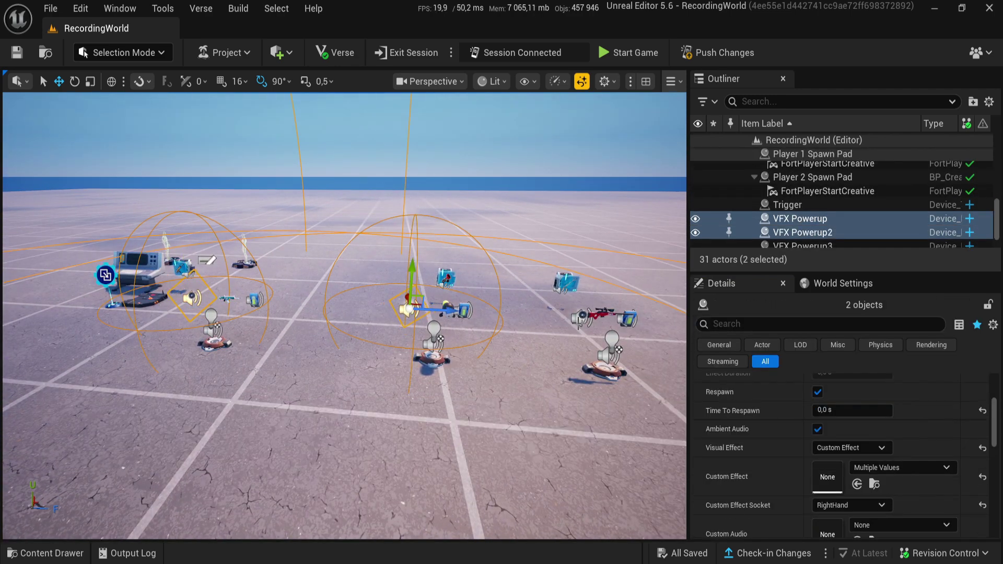
pyautogui.keyDown('ctrl'); pyautogui.click(584, 317); pyautogui.keyUp('ctrl')
pyautogui.moveTo(580, 317); pyautogui.dragTo(583, 362)
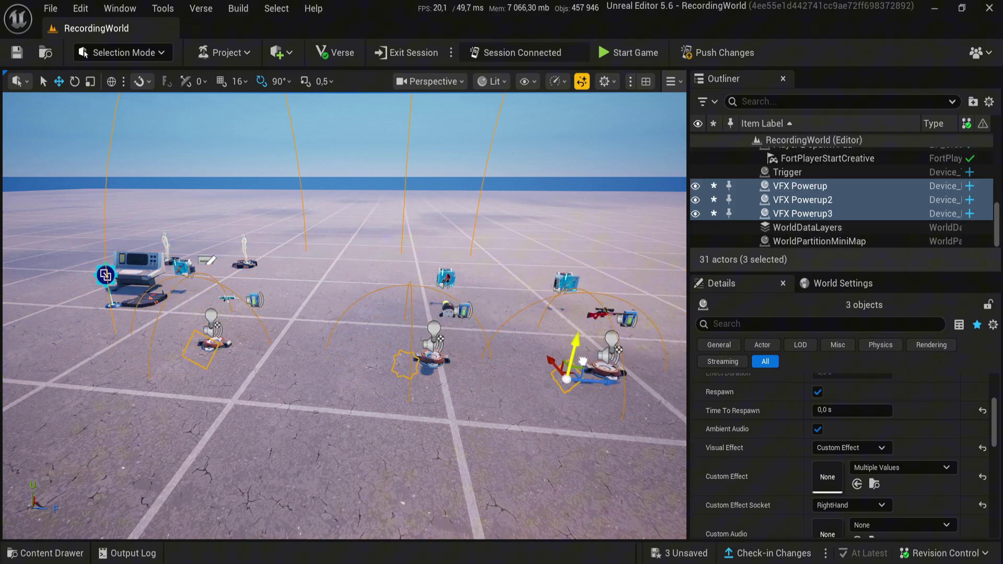
# Save all changed level content with Save Selected.
pyautogui.click(489, 410)
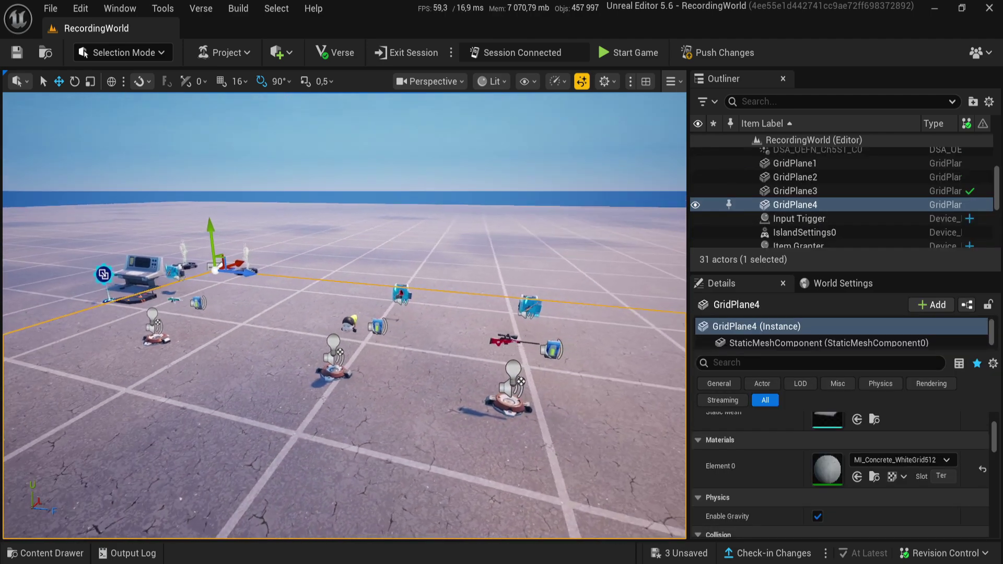
pyautogui.moveTo(488, 410)
pyautogui.mouseDown(button='right')
pyautogui.moveTo(548, 403)
pyautogui.moveTo(488, 413)
pyautogui.mouseUp(button='right')
pyautogui.click(684, 556)
pyautogui.click(600, 444)
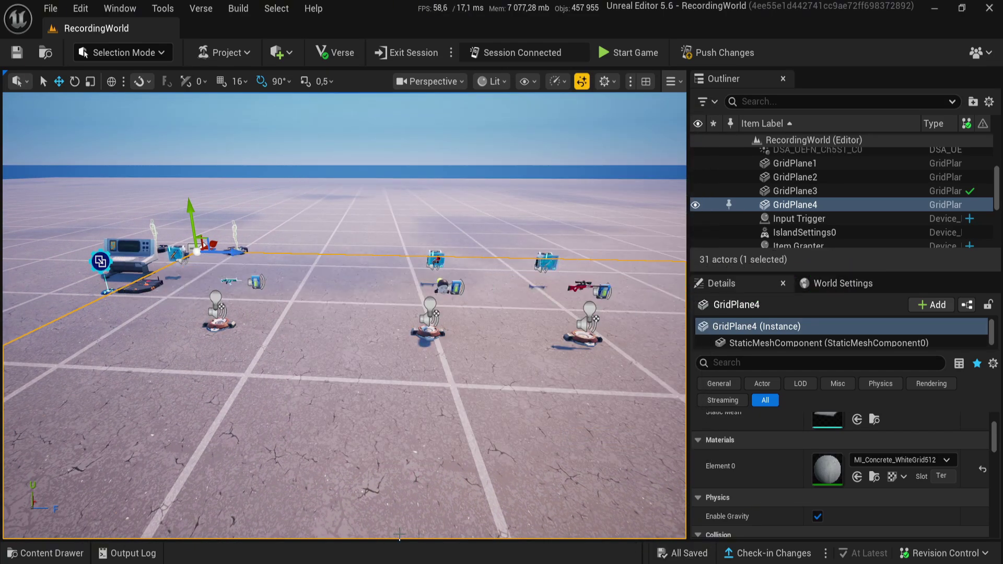